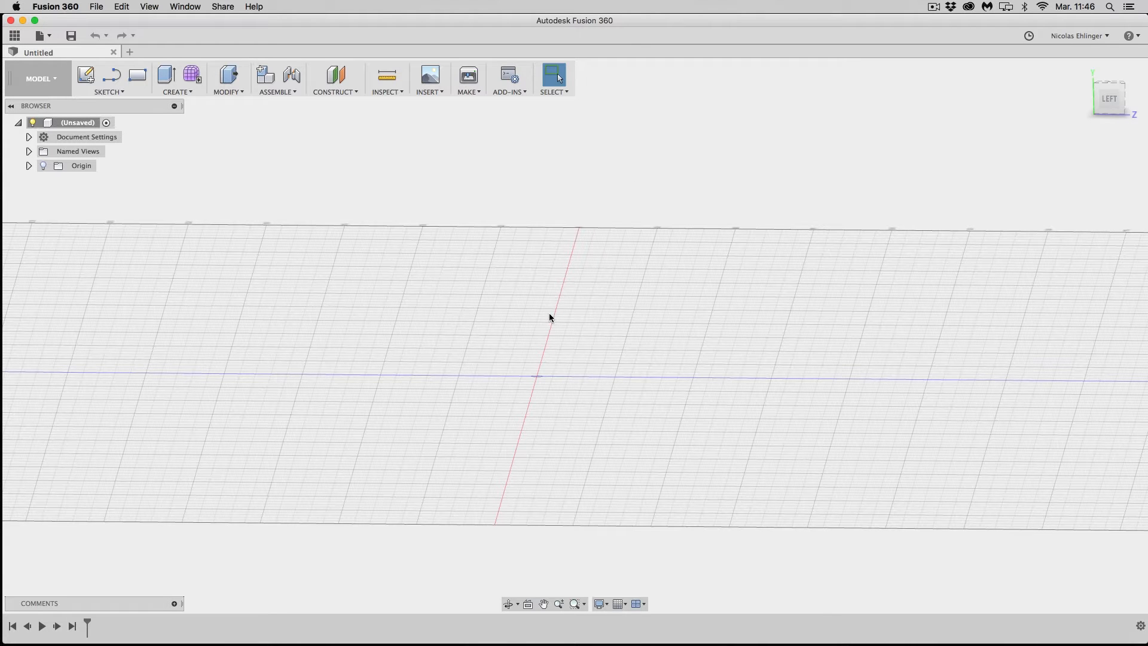
scroll(519, 320, "up", 3)
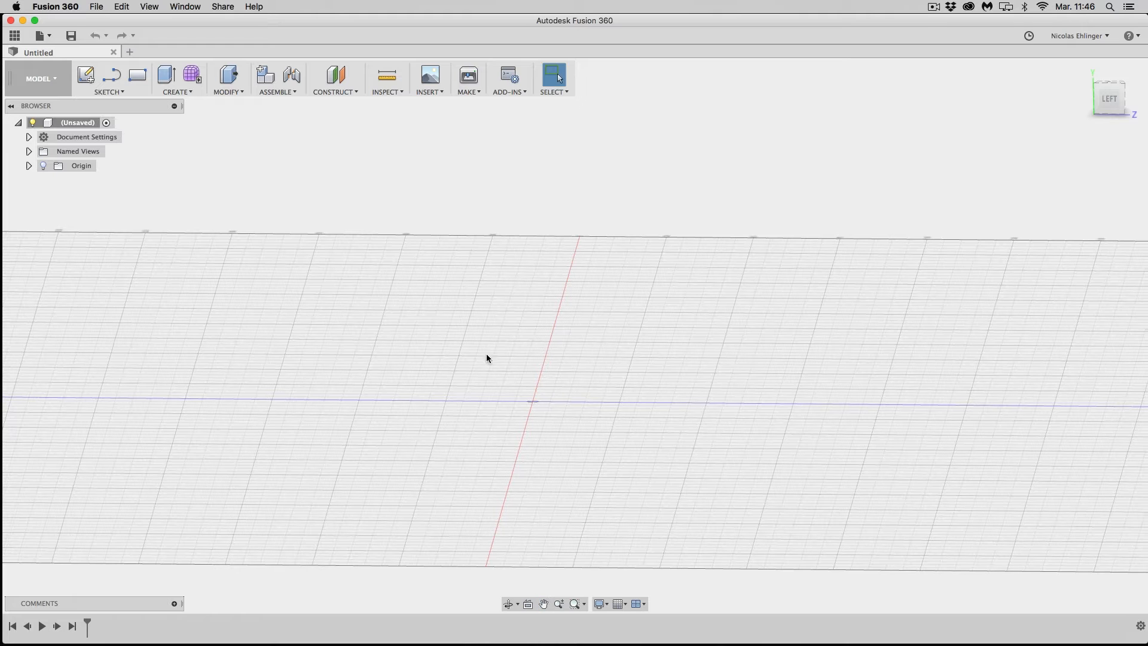
middle_click_drag(502, 328, 460, 337)
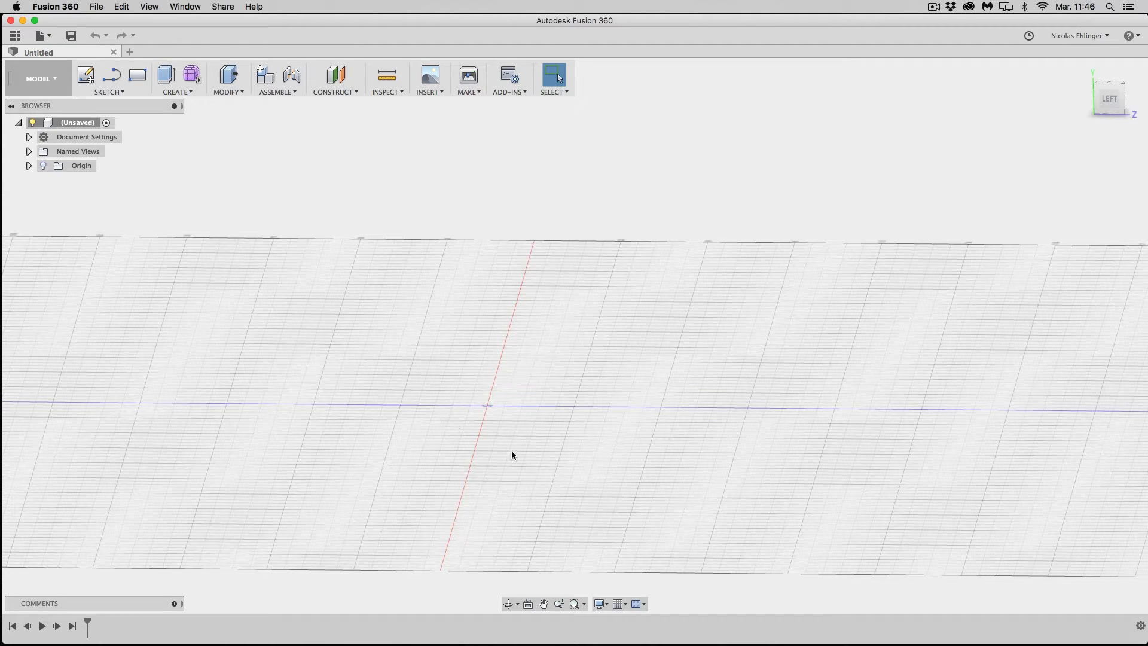
middle_click_drag(465, 377, 546, 377)
key("Escape")
key("Escape")
scroll(549, 381, "down", 5)
scroll(553, 378, "up", 2)
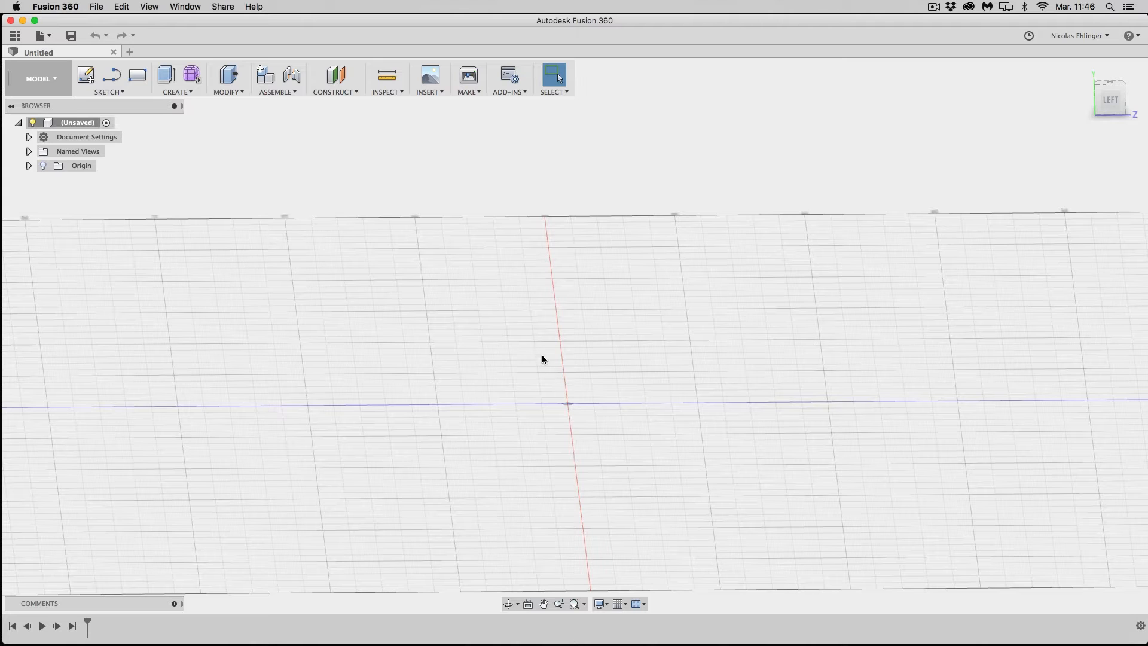
- Sketch a 60 by 20 mm center rectangle at the origin on the horizontal plane and finish the sketch
left_click(120, 93)
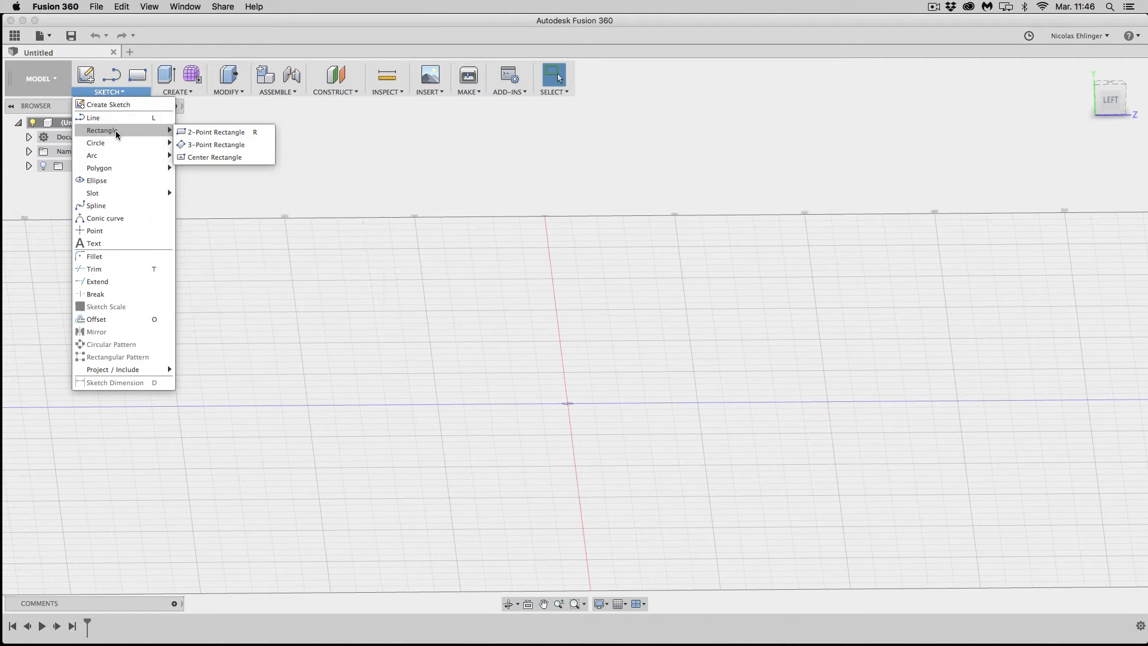
mouse_move(116, 130)
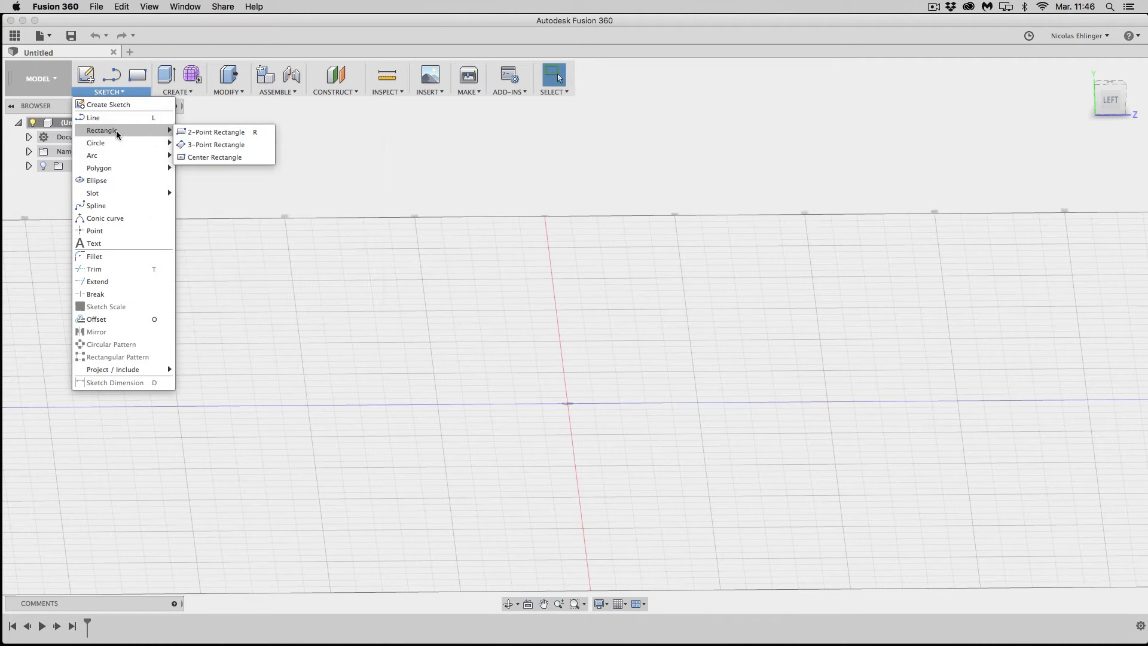
left_click(217, 156)
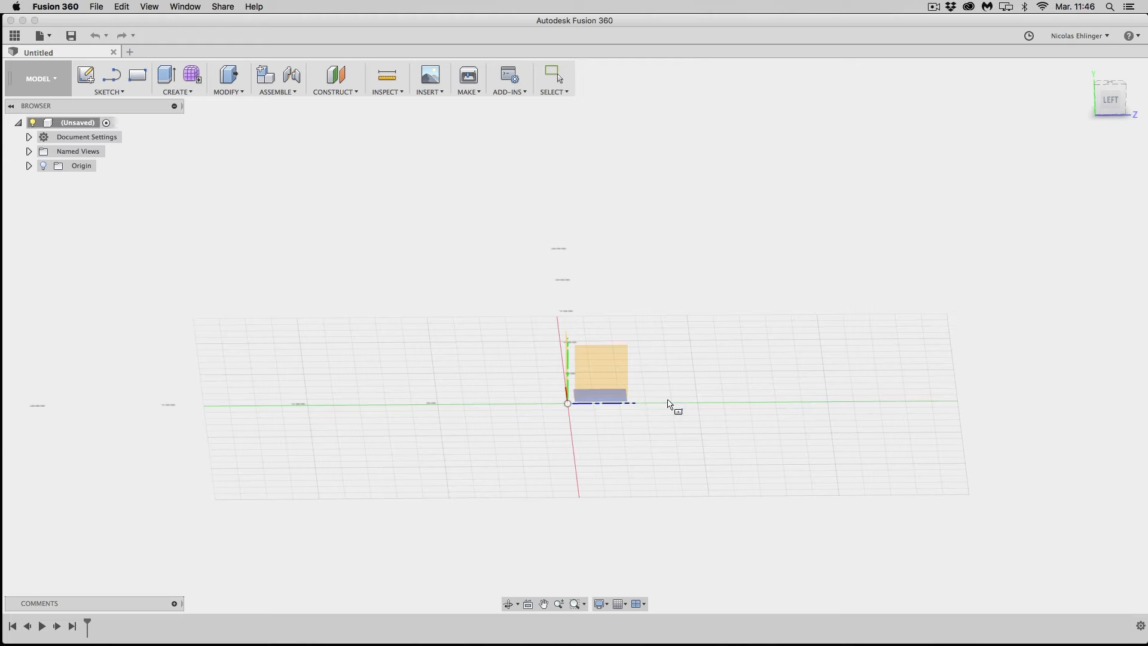
middle_click_drag(668, 400, 550, 434, "shift")
left_click(581, 436)
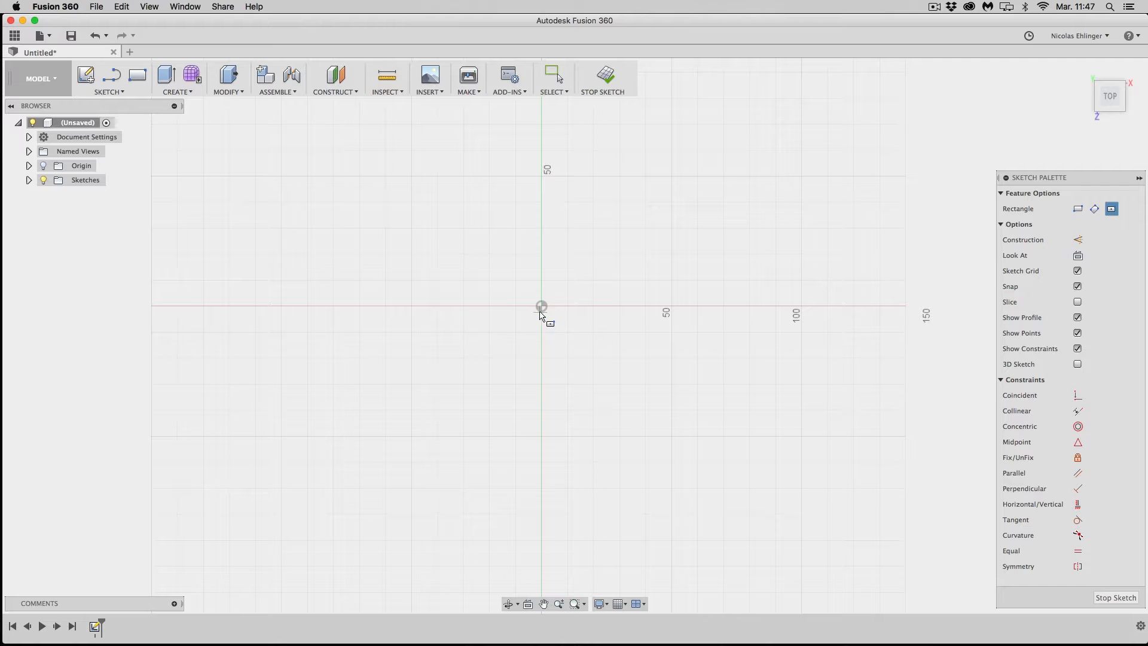
left_click(542, 306)
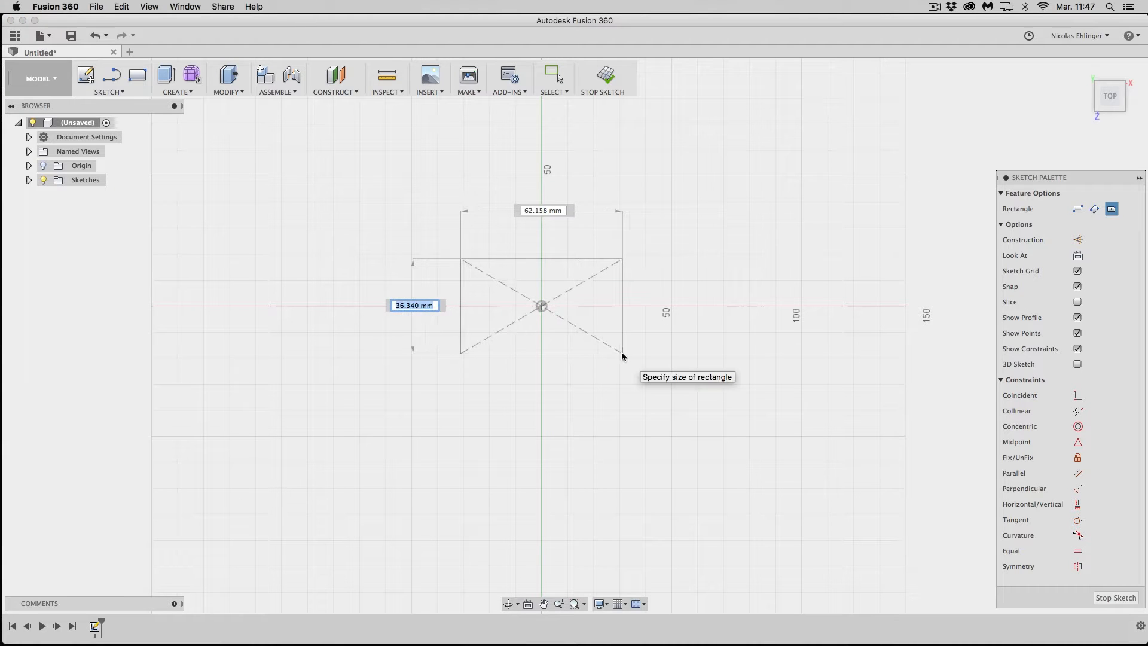
key("Tab")
key("Tab")
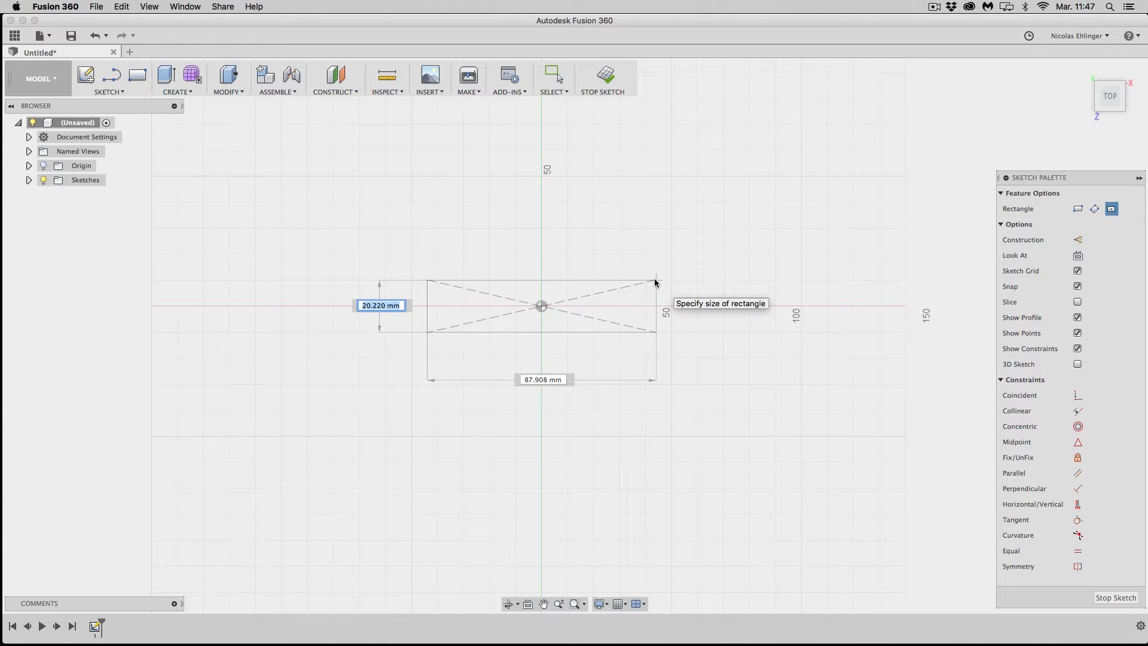
left_click(619, 285)
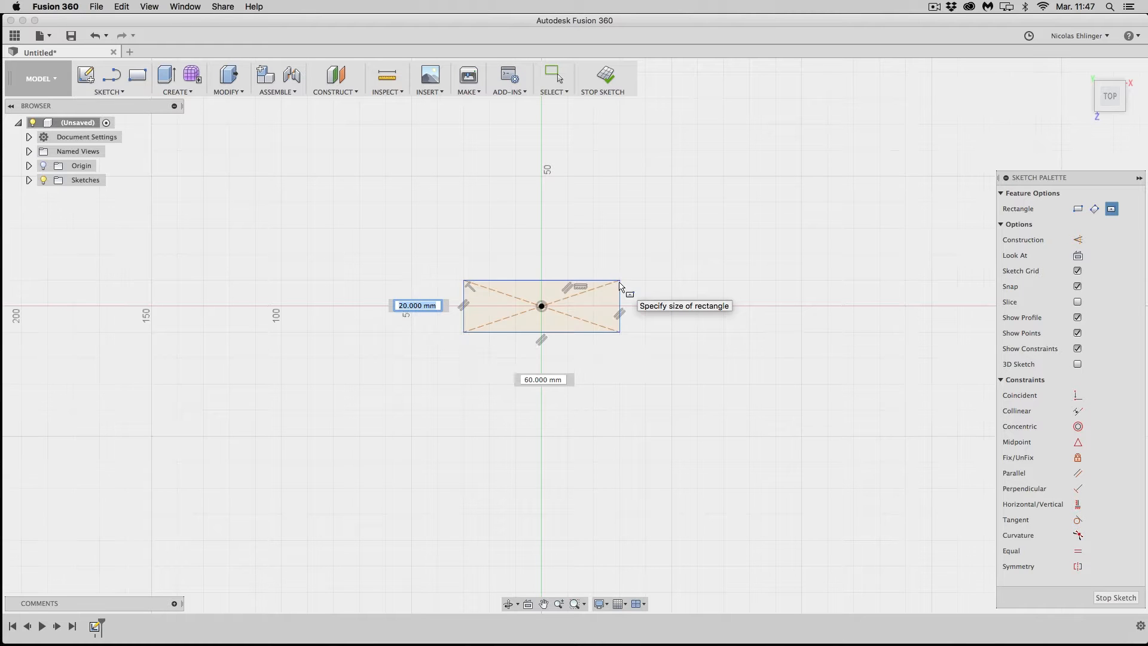
left_click(602, 82)
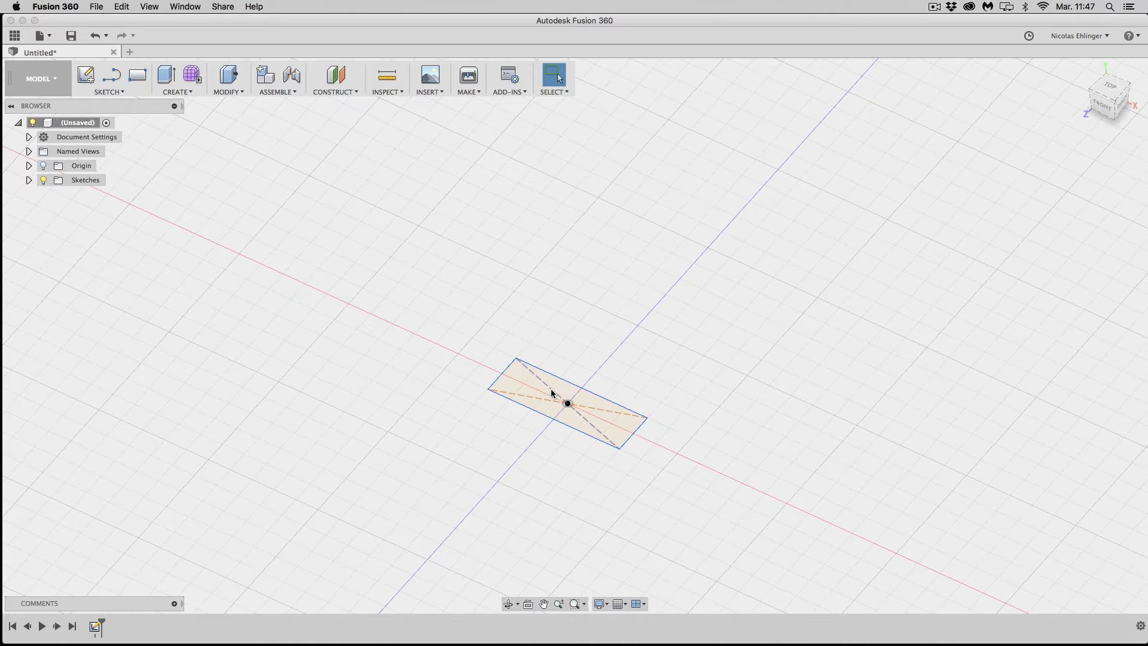
- Extrude the rectangular profile upward 20 mm as a new body
left_click(542, 386)
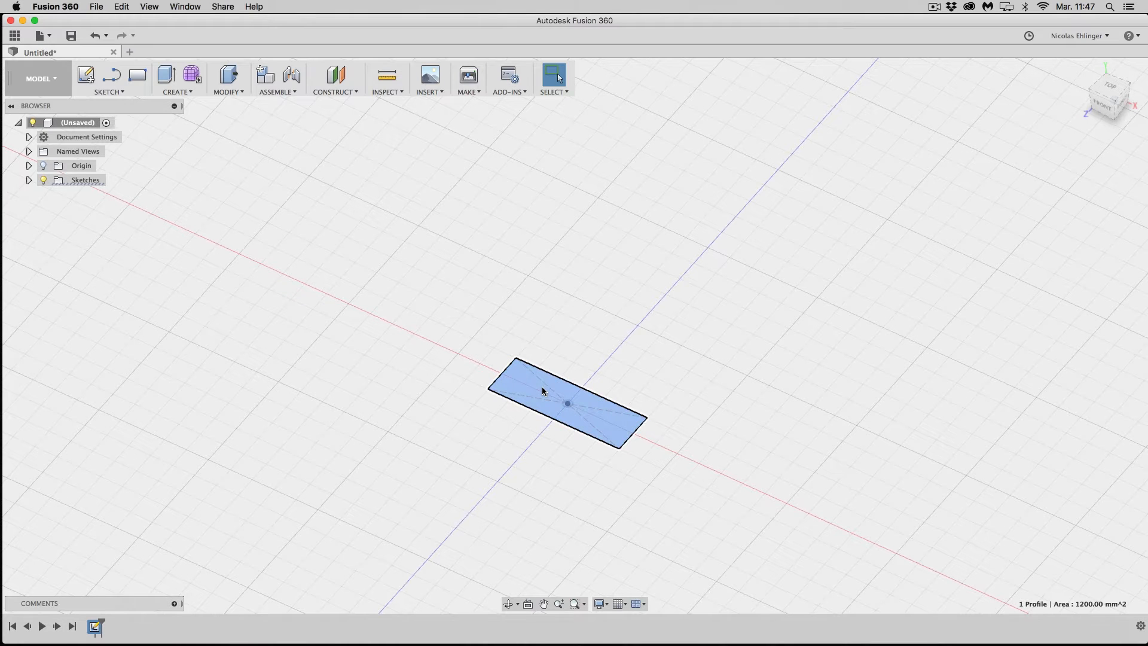
right_click(543, 391)
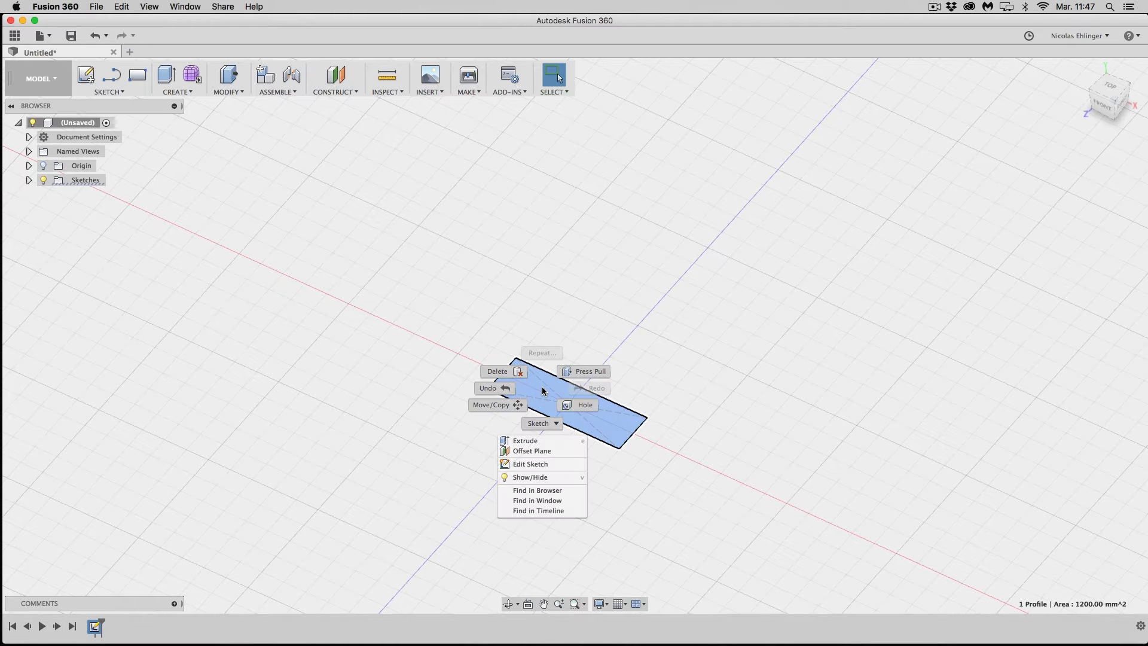
left_click(526, 441)
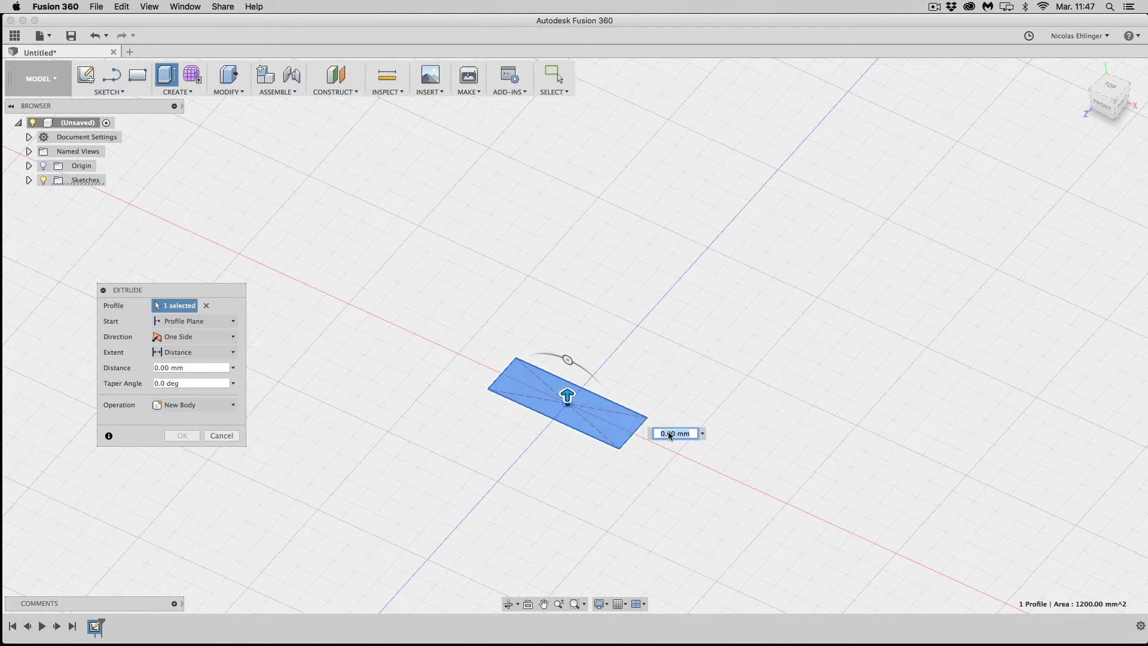
left_click_drag(567, 390, 567, 362)
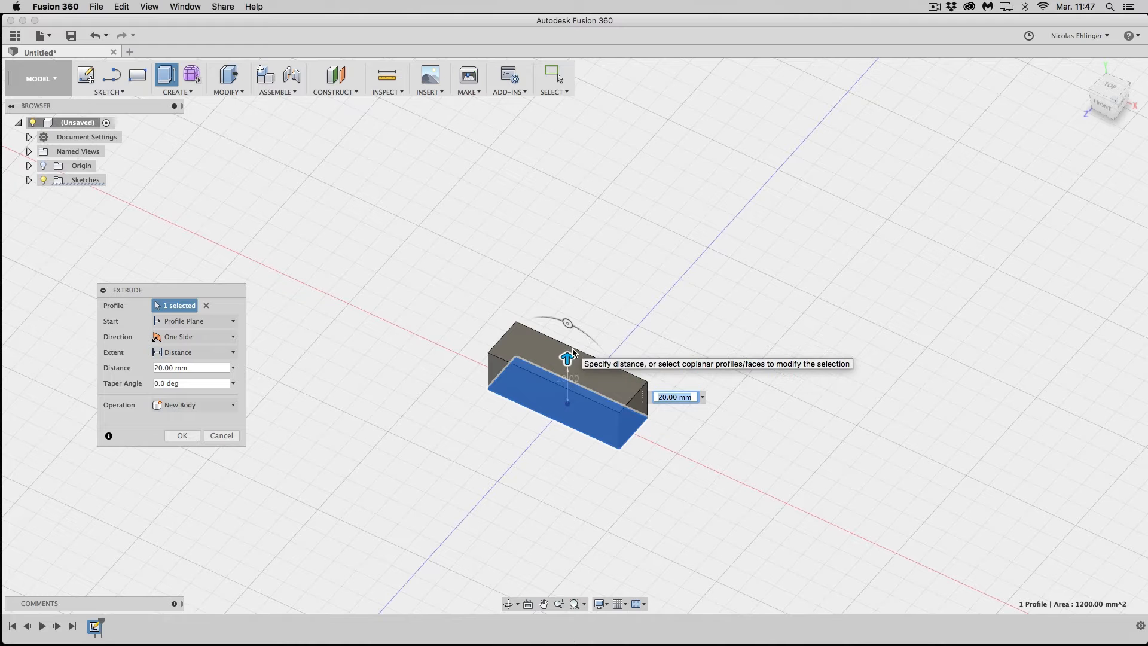
left_click(185, 436)
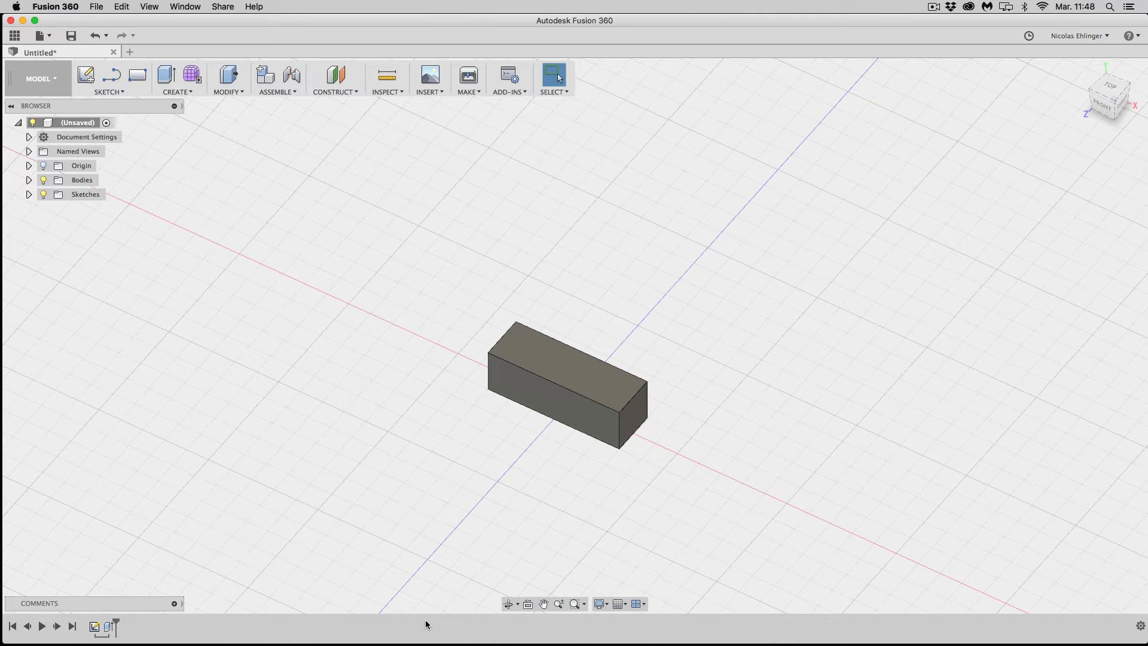
- Offset the block's long front face outward by 10 mm with Press Pull
left_click(550, 396)
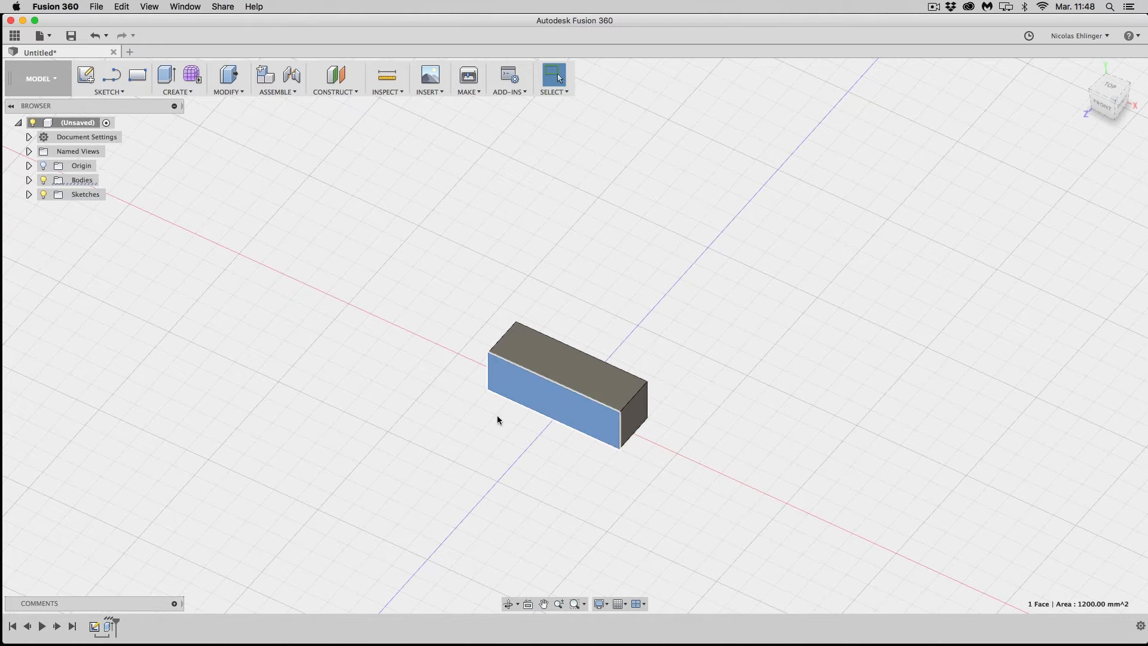
right_click(538, 387)
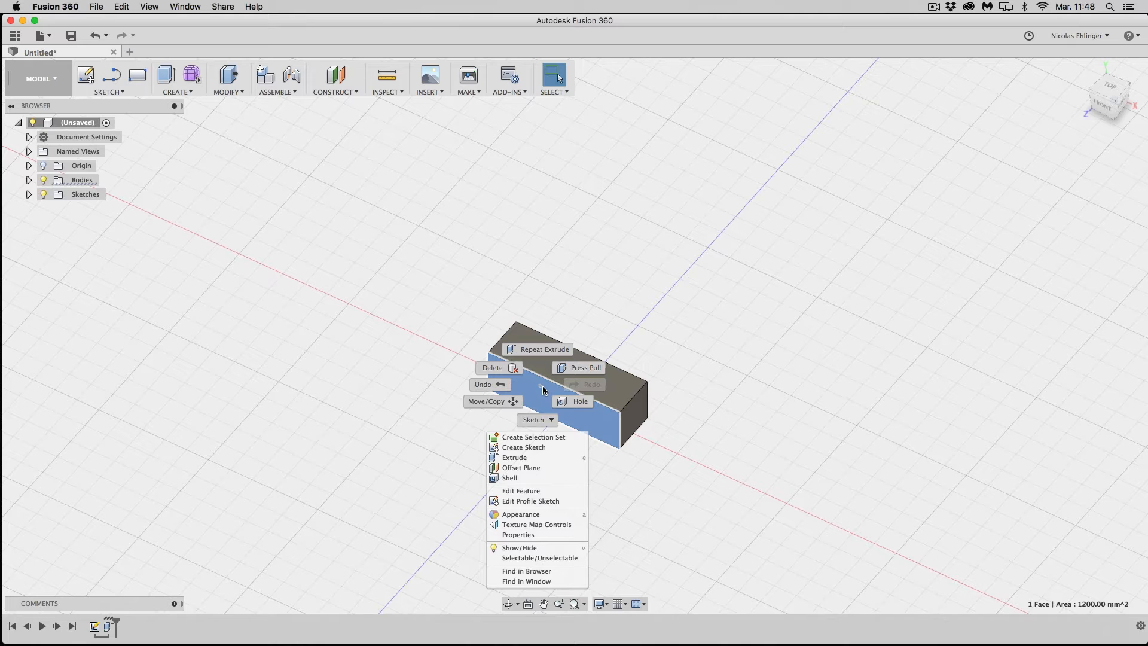
left_click(579, 369)
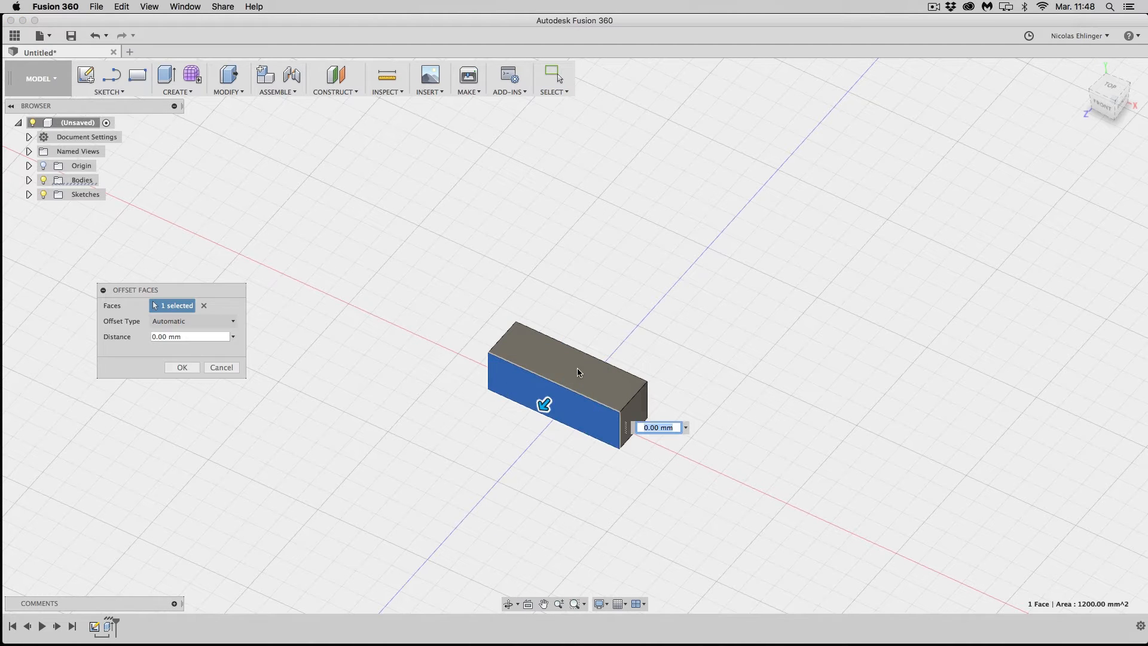
left_click_drag(543, 407, 529, 420)
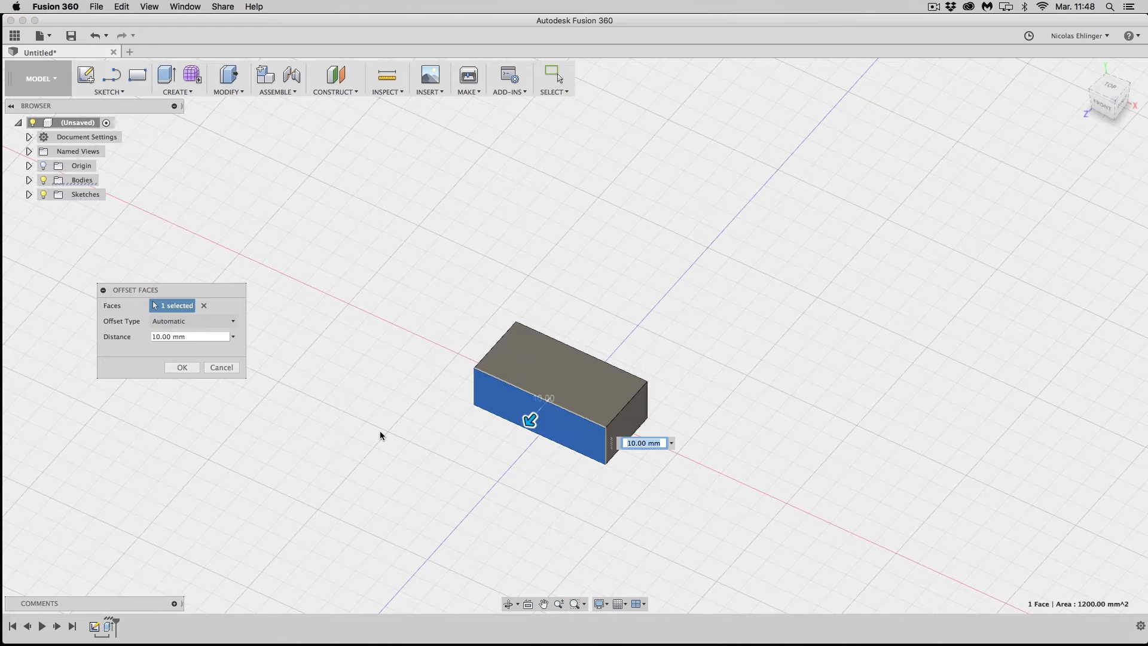
left_click(182, 367)
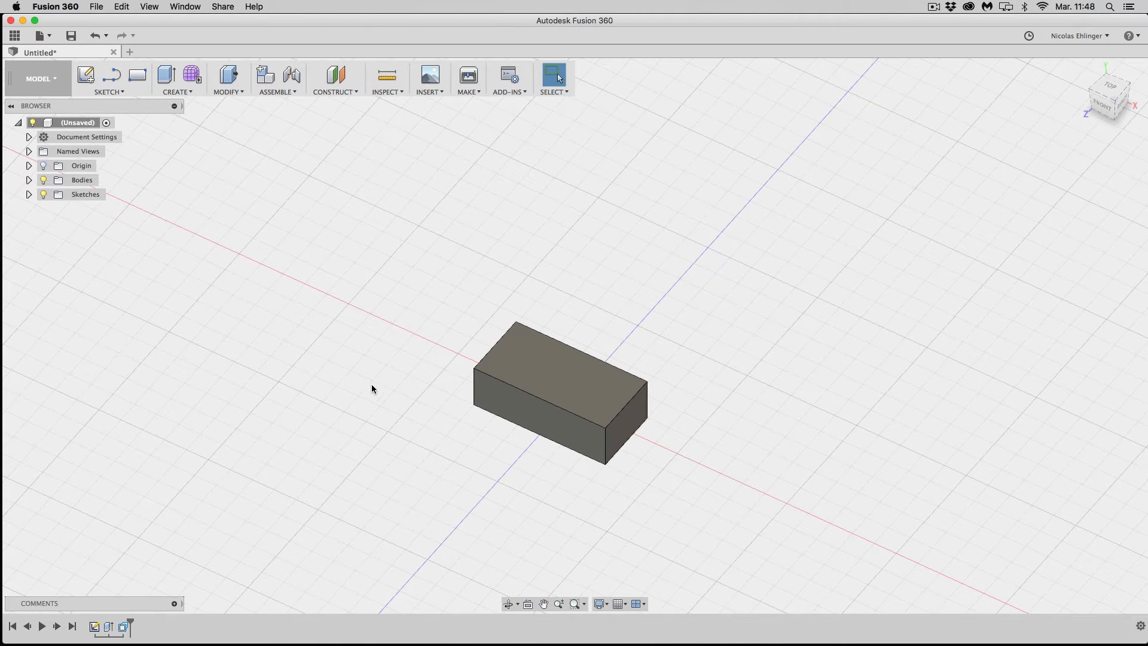
- Create a new sketch on the block's top face
middle_click_drag(365, 384, 480, 410, "shift")
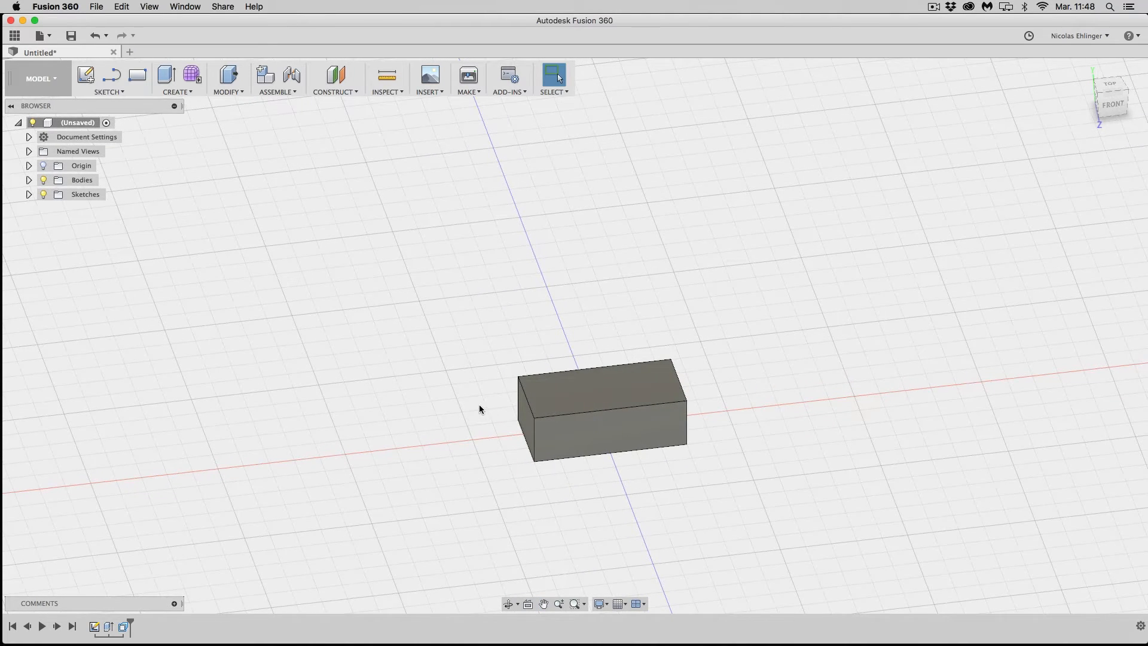
left_click(582, 400)
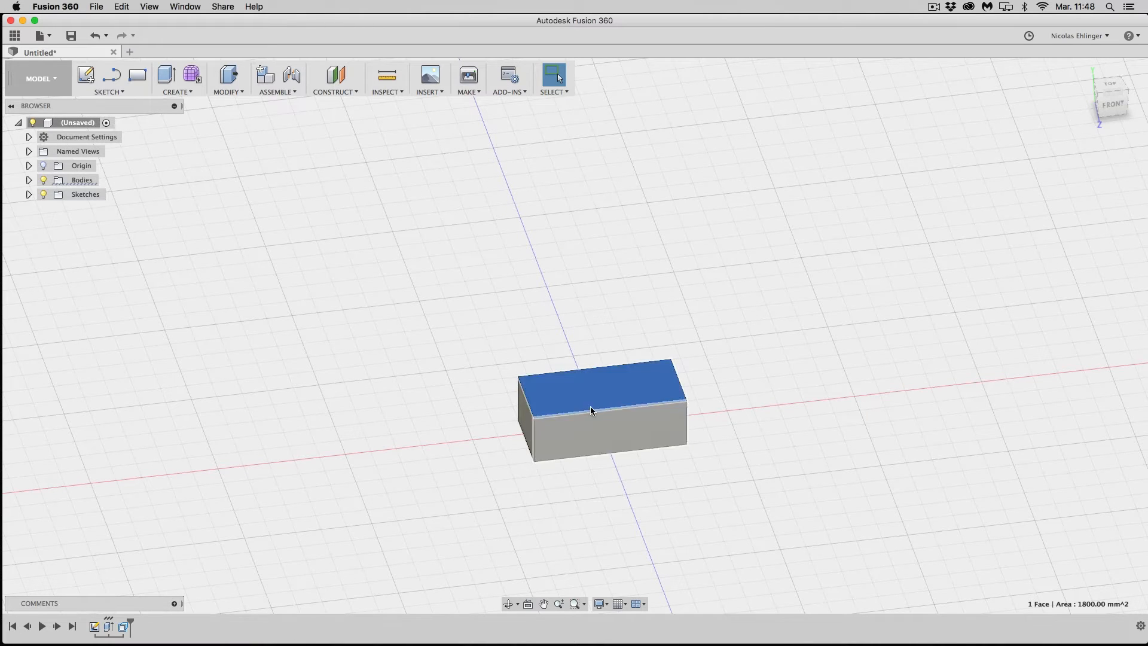
right_click(588, 391)
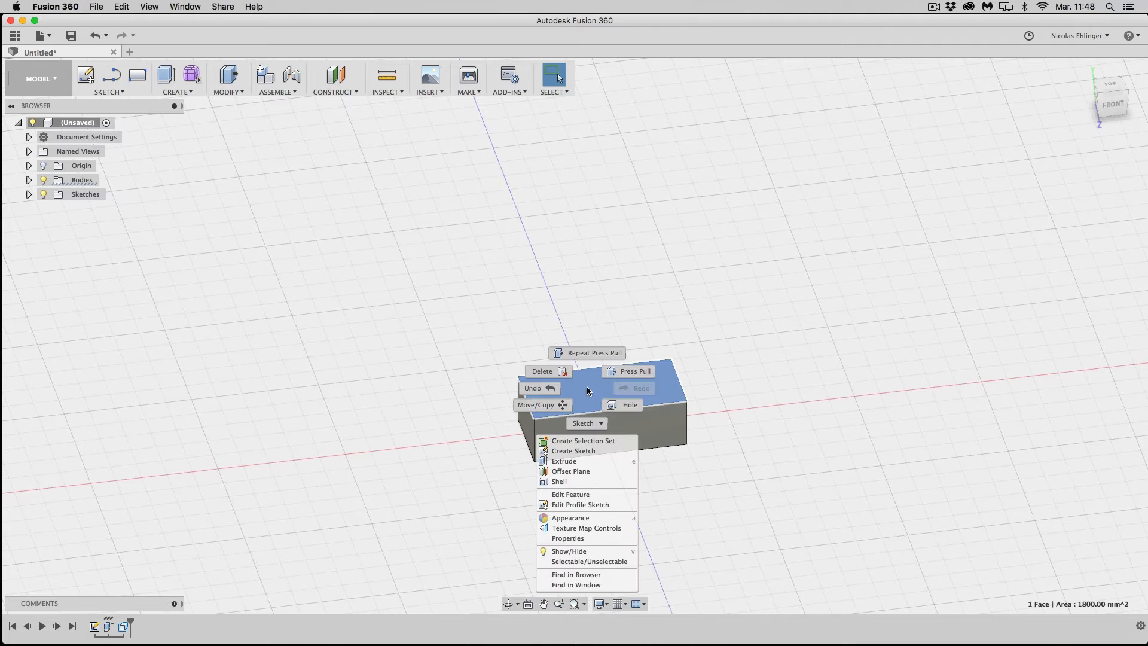
left_click(581, 451)
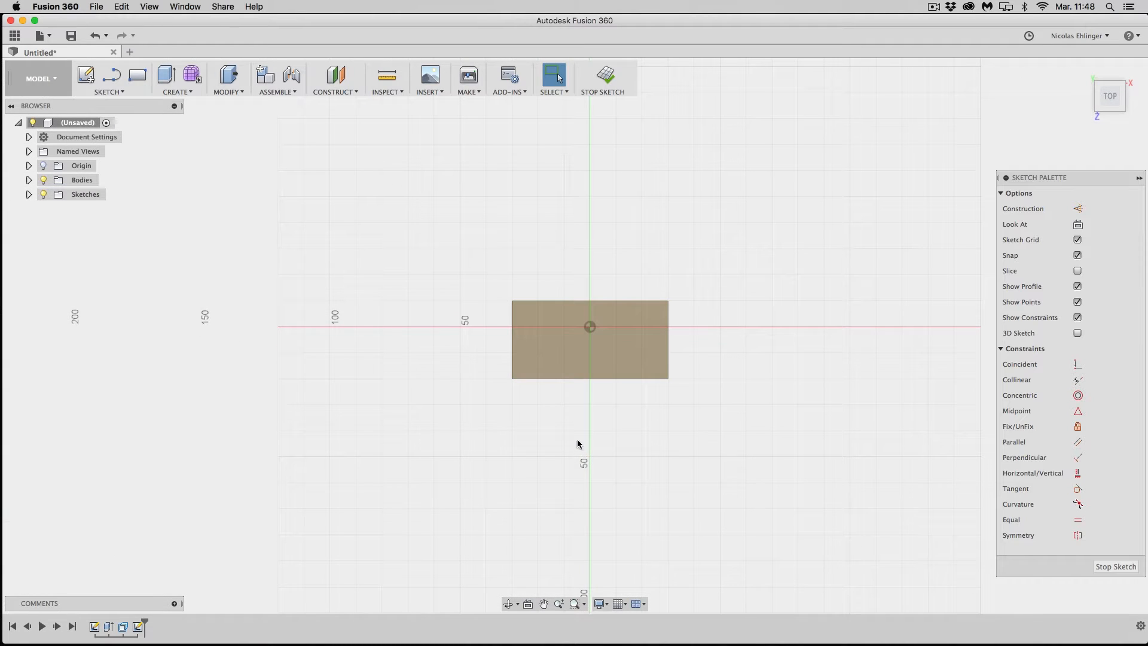
- Draw a 13.5 mm line from near the top face's back-left corner straight toward the front edge
left_click(119, 93)
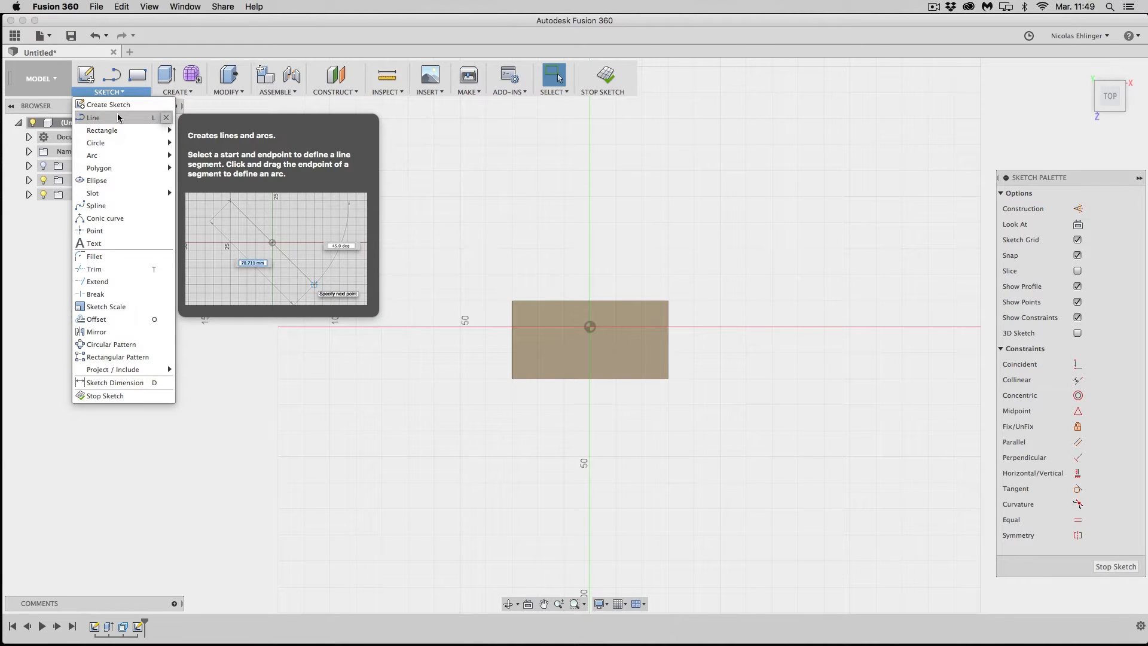
left_click(118, 118)
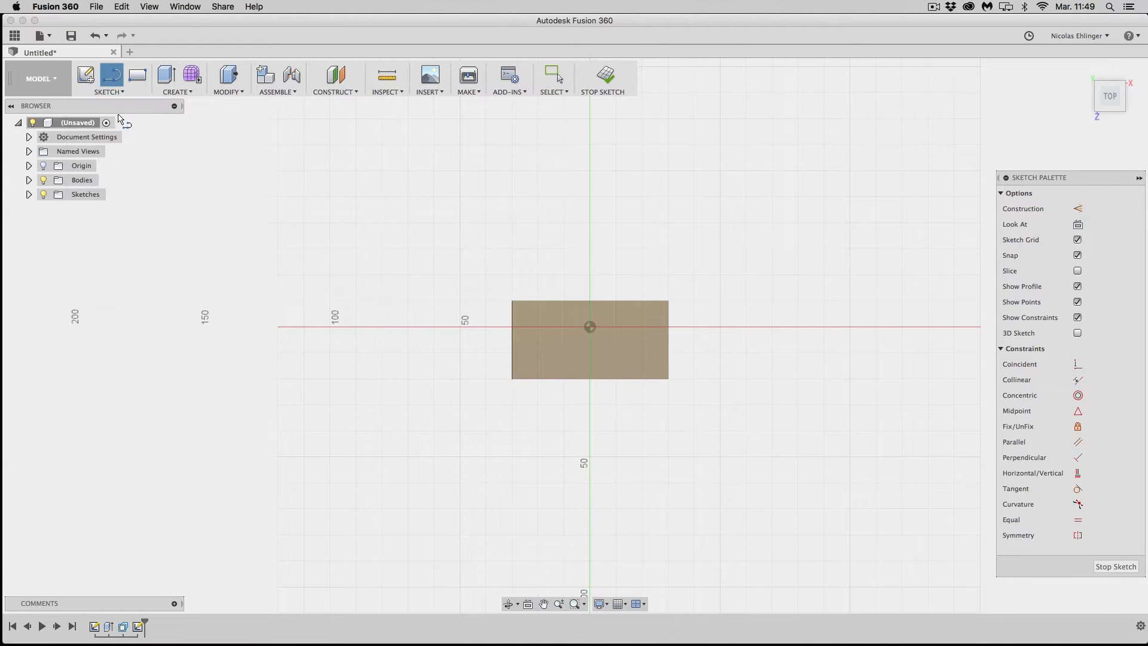
left_click(526, 309)
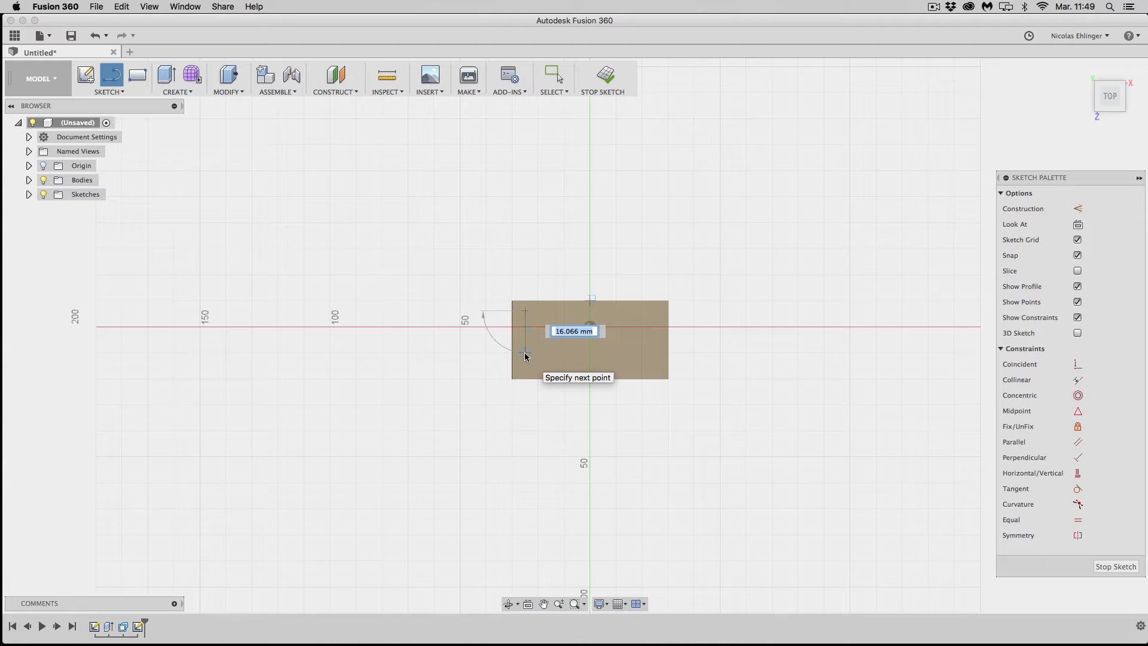
type("13")
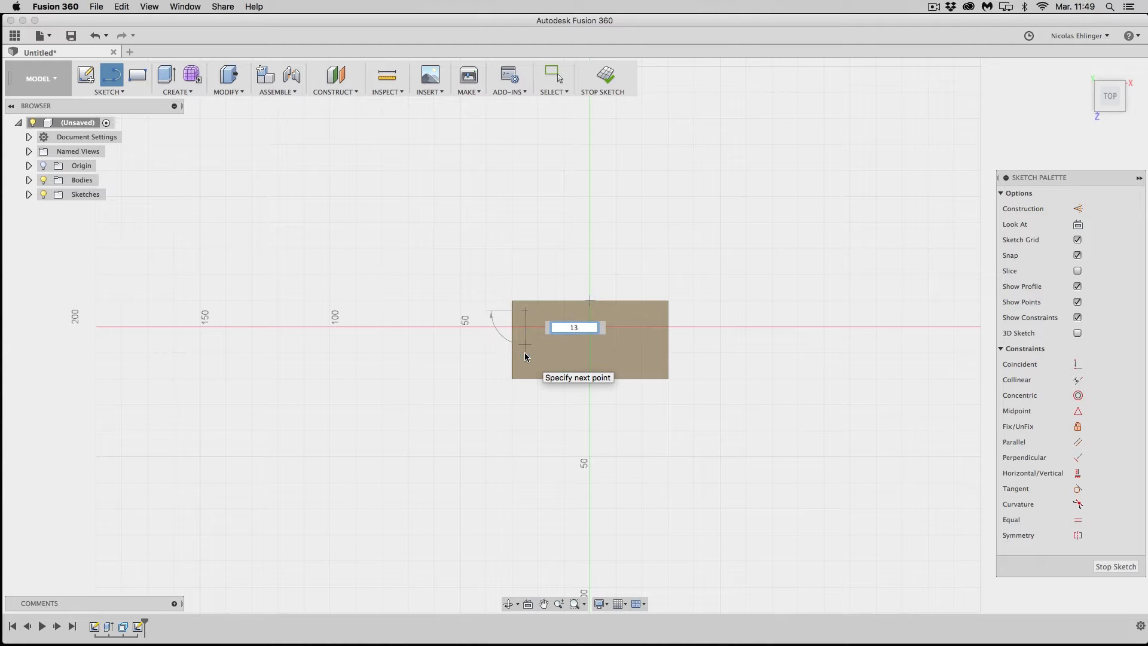
type(".5")
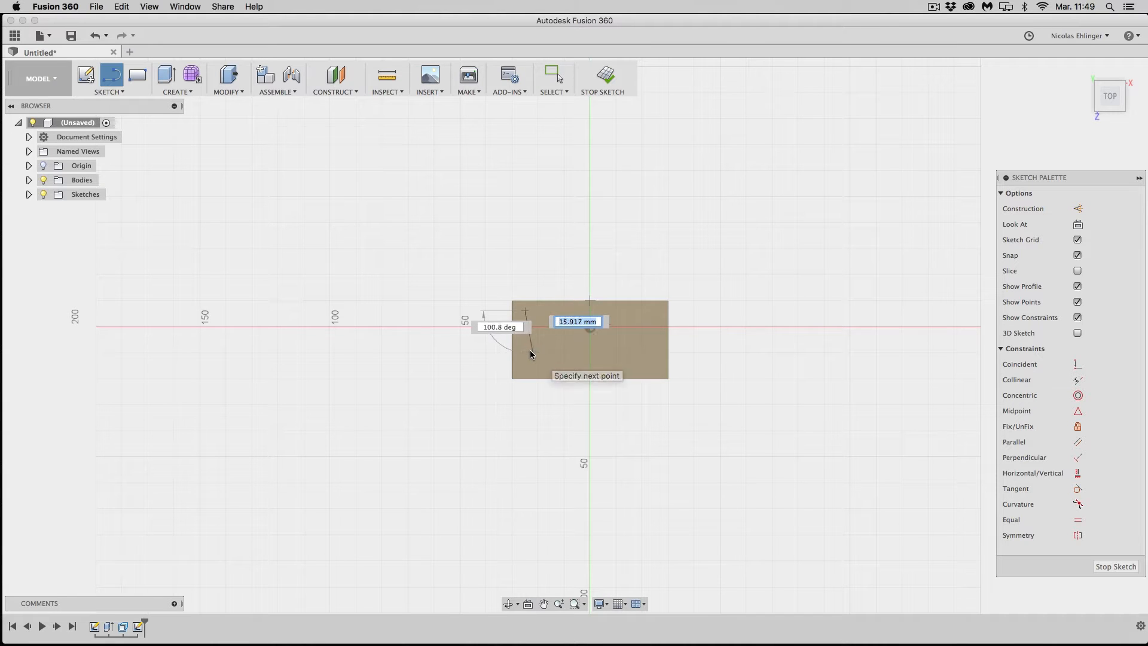
type("13")
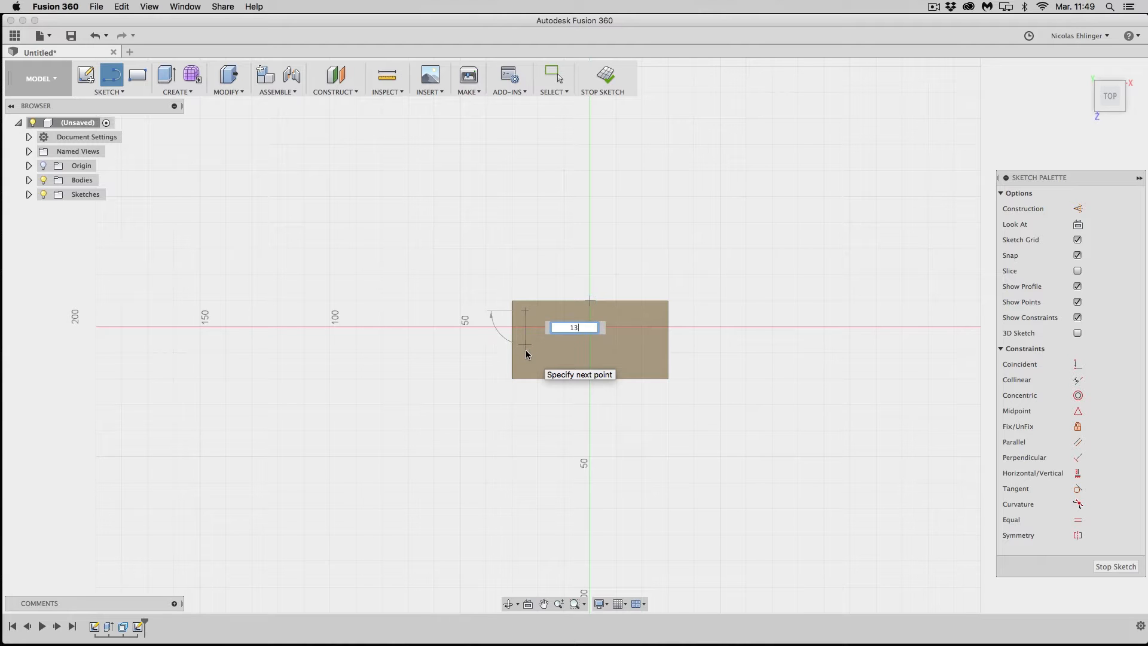
type(".5")
key("Return")
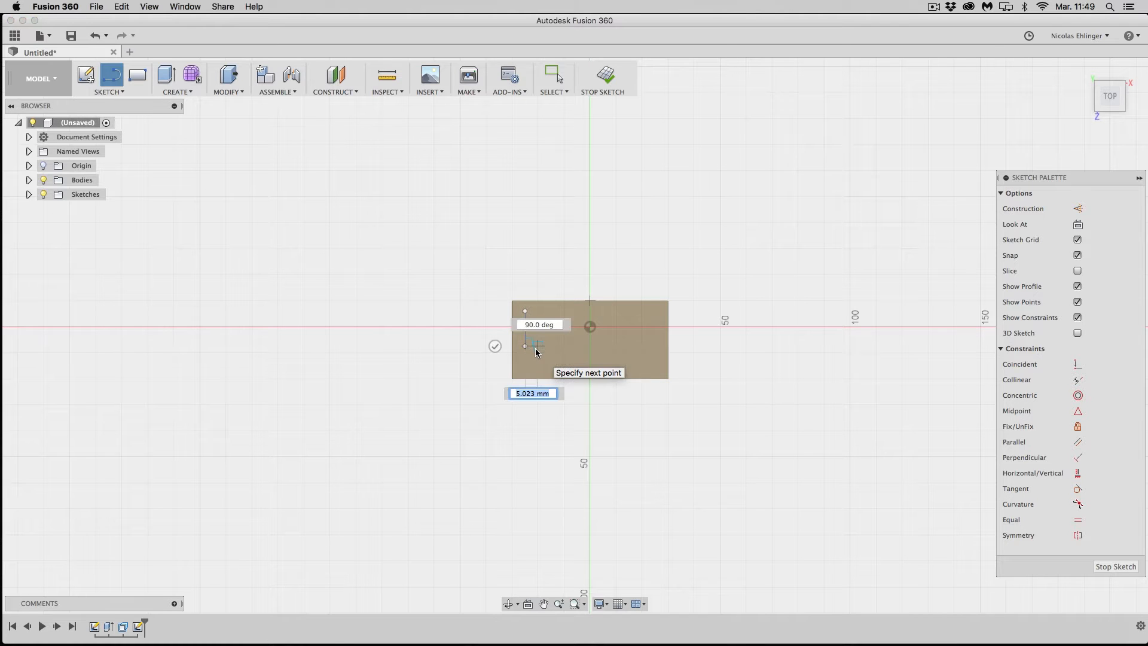
- Continue the line chain 5 mm to the right, then 13.5 mm back parallel to the first line
type("5")
key("Return")
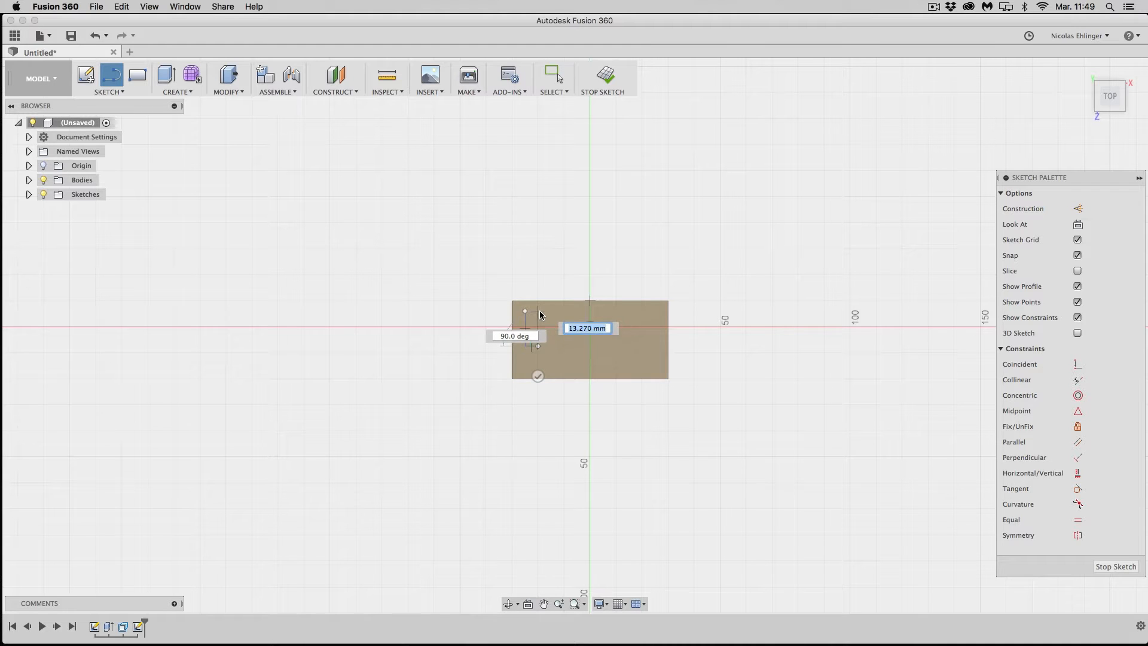
type("1")
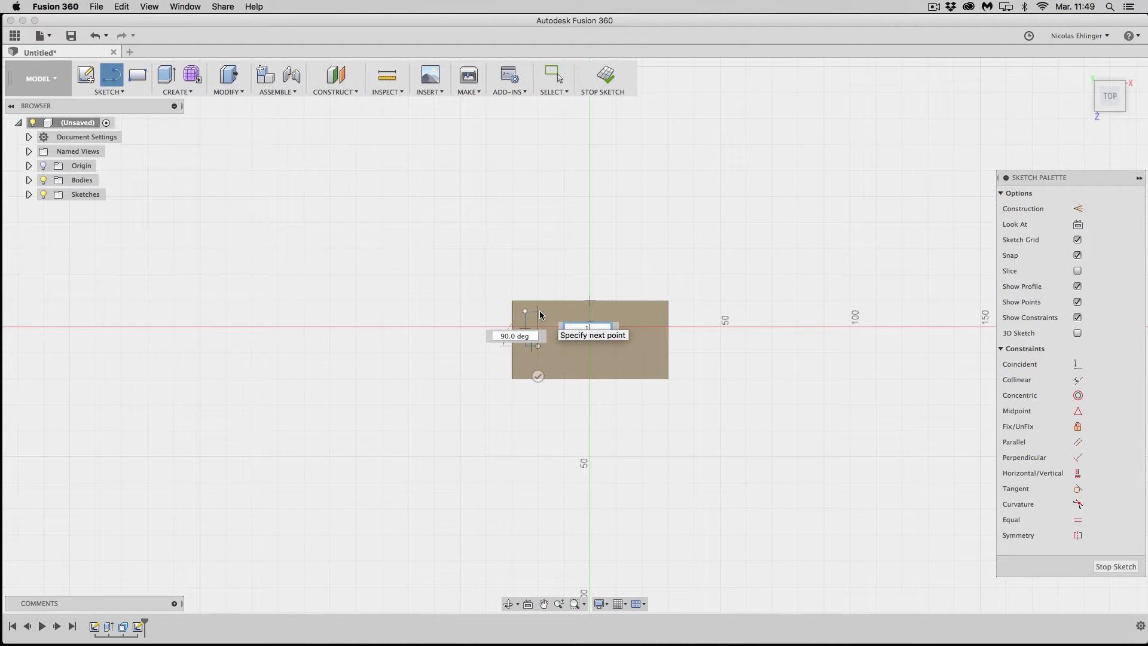
type("3.5")
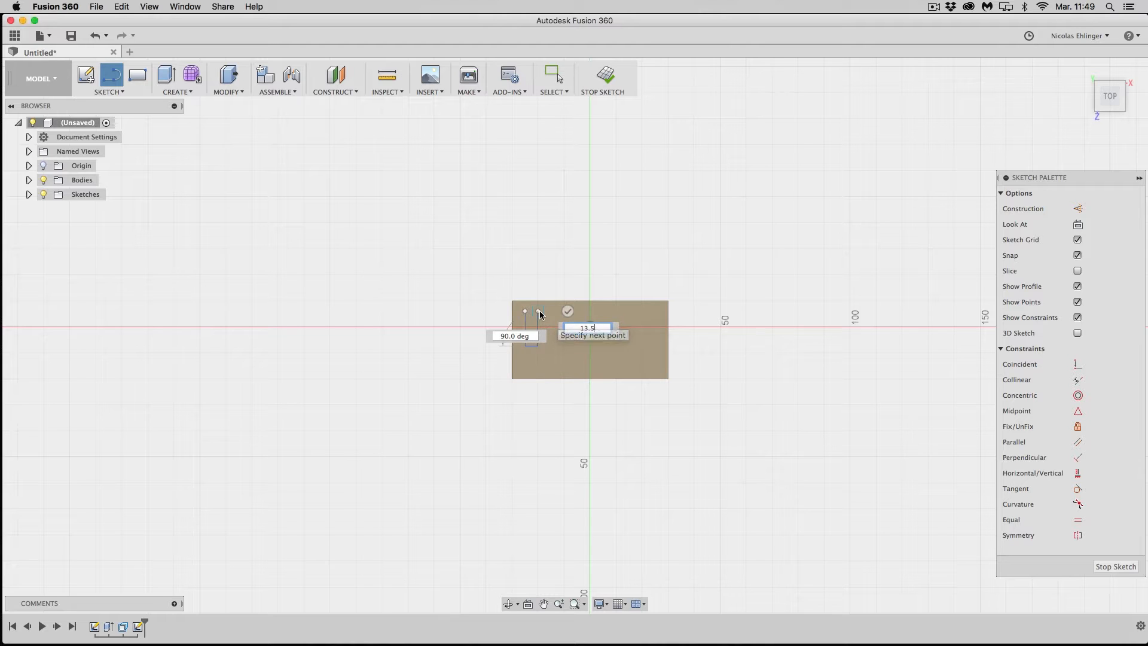
- Close the line chain into a rectangle at its starting point and finish the sketch
key("Return")
left_click(526, 315)
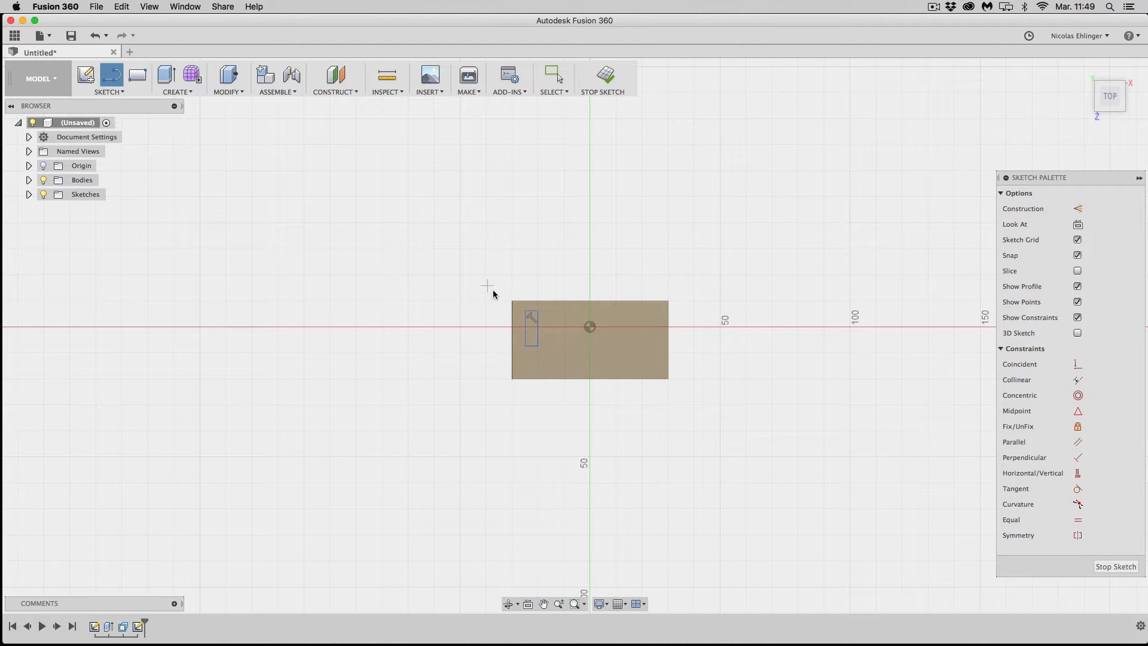
left_click(610, 80)
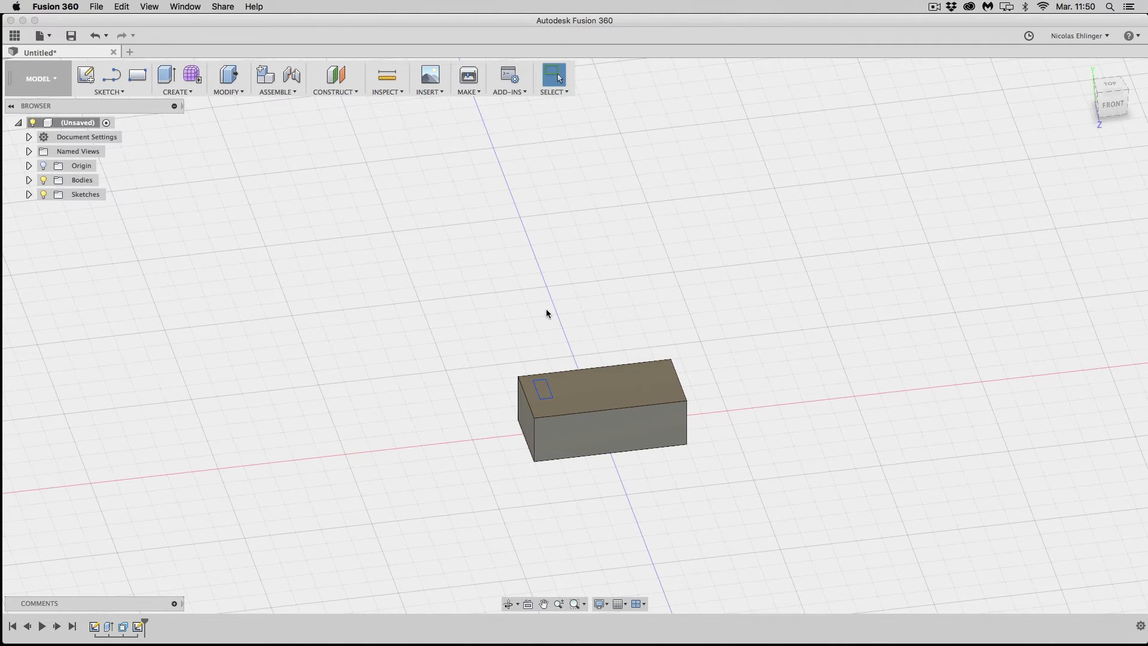
- Start Move/Copy from the rectangular profile on the top face and set the object type to Sketch Objects
mouse_move(550, 303)
middle_mouse_down("shift")
mouse_move(512, 332)
mouse_move(495, 328)
mouse_move(534, 315)
middle_mouse_up("shift")
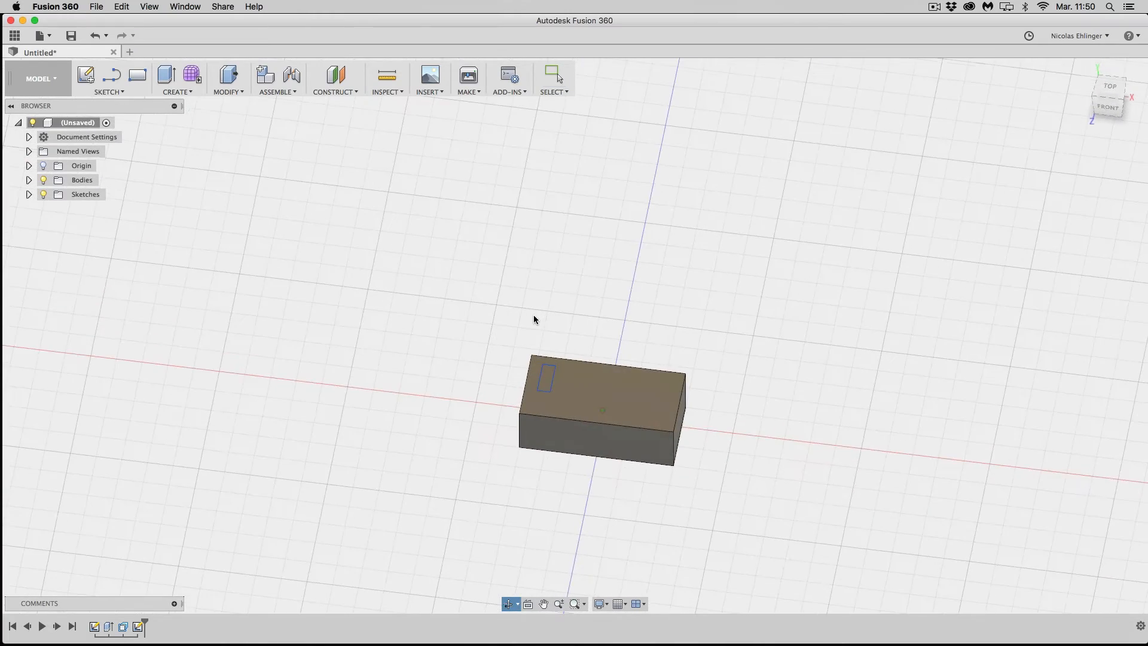
scroll(529, 315, "down", 3)
scroll(524, 316, "up", 5)
scroll(522, 317, "up", 3)
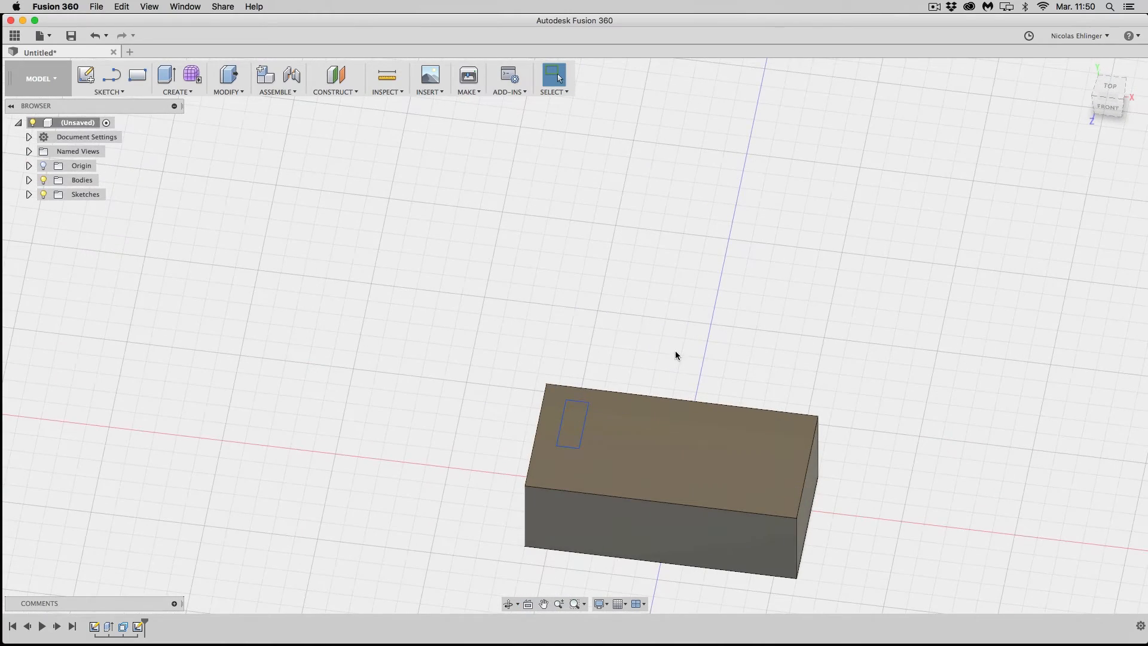
left_click(571, 426)
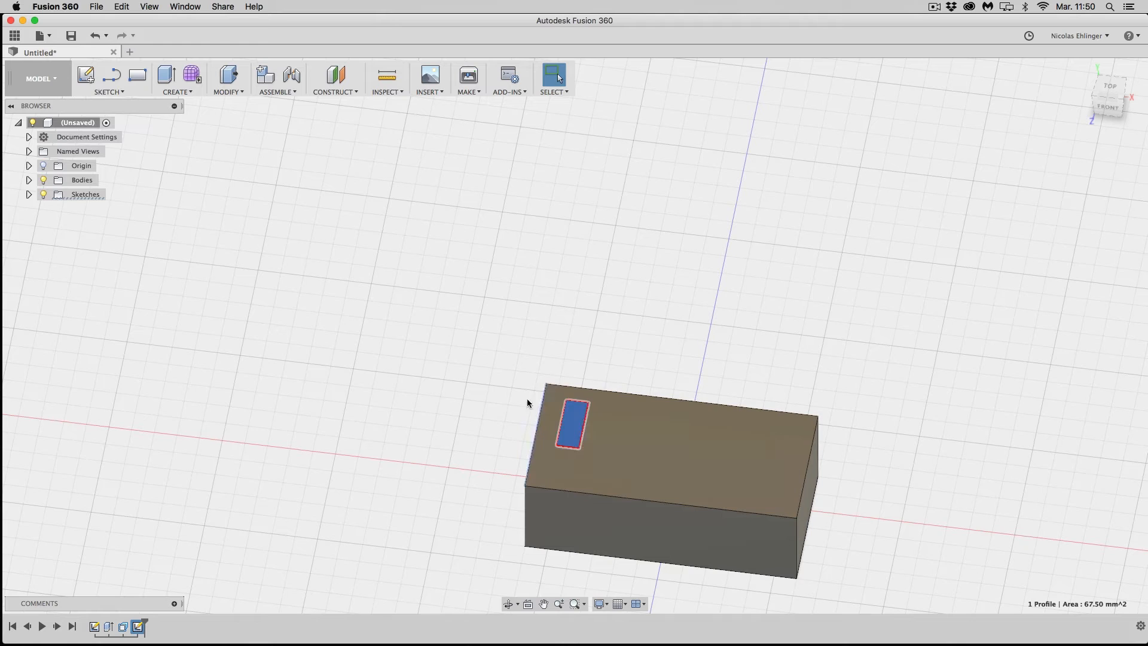
right_click(577, 426)
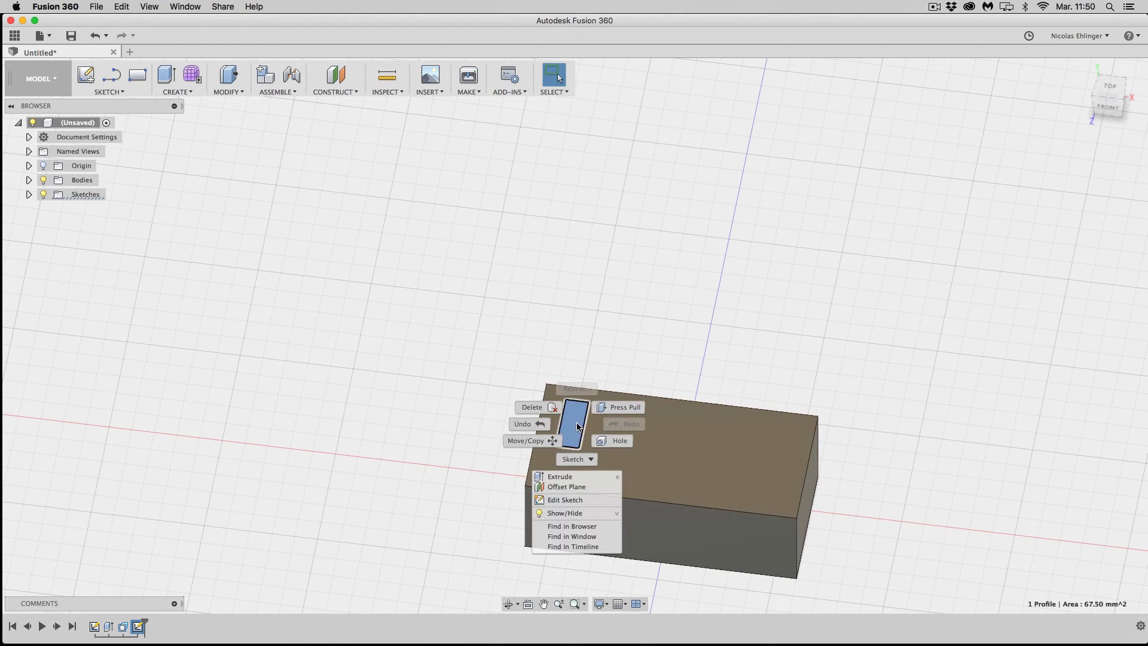
left_click(518, 439)
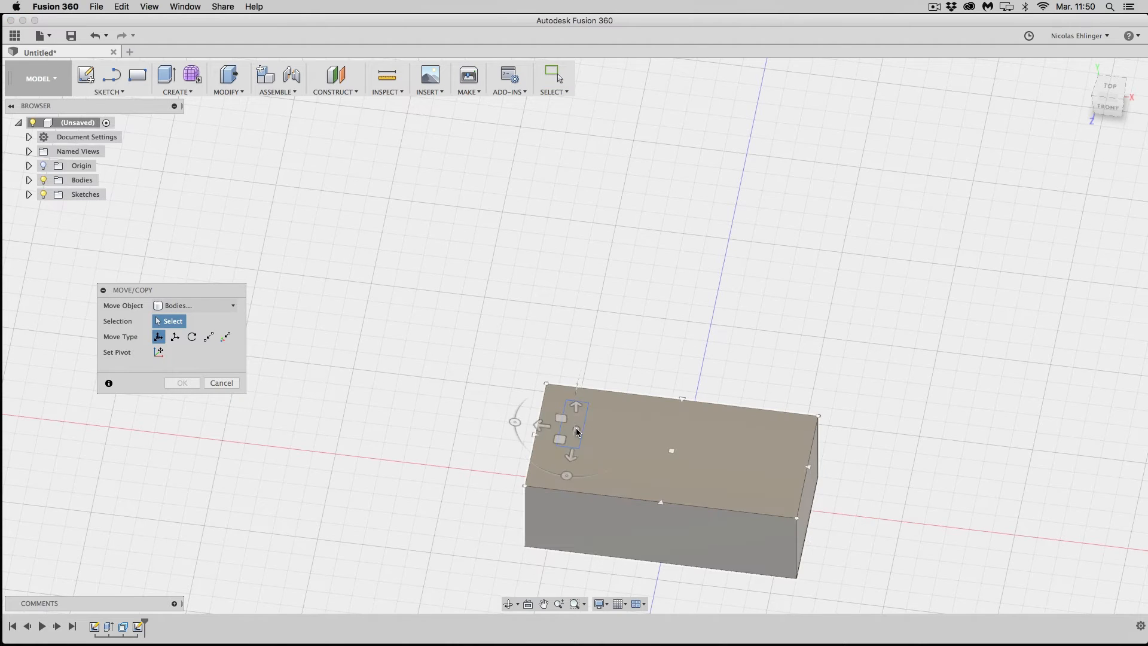
left_click(562, 425)
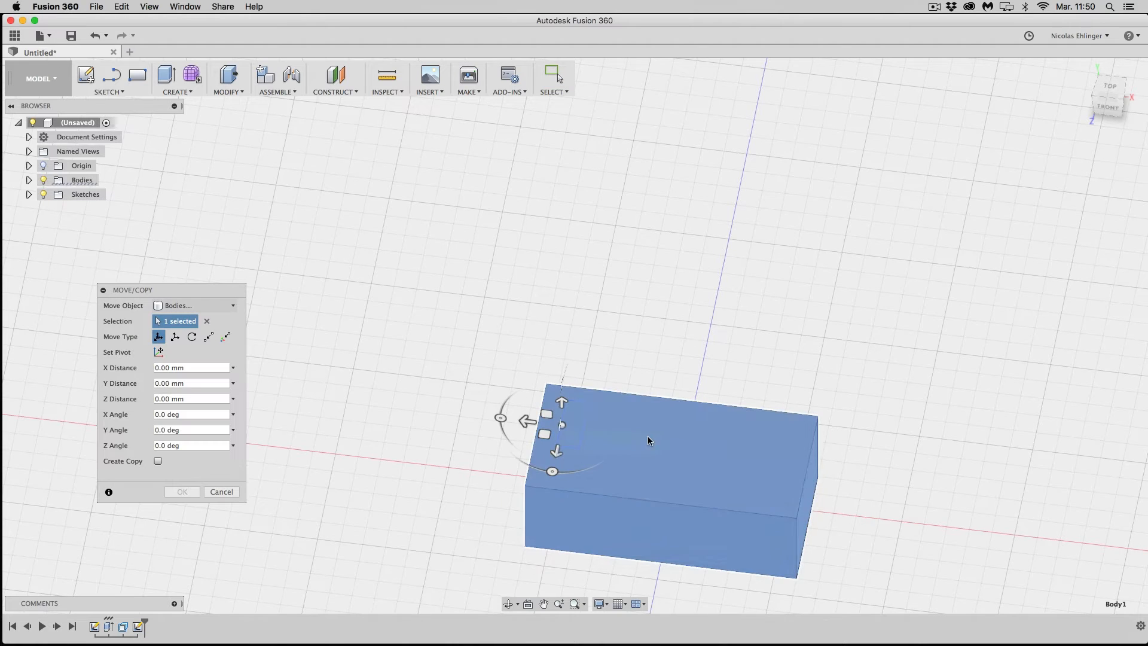
scroll(567, 433, "up", 5)
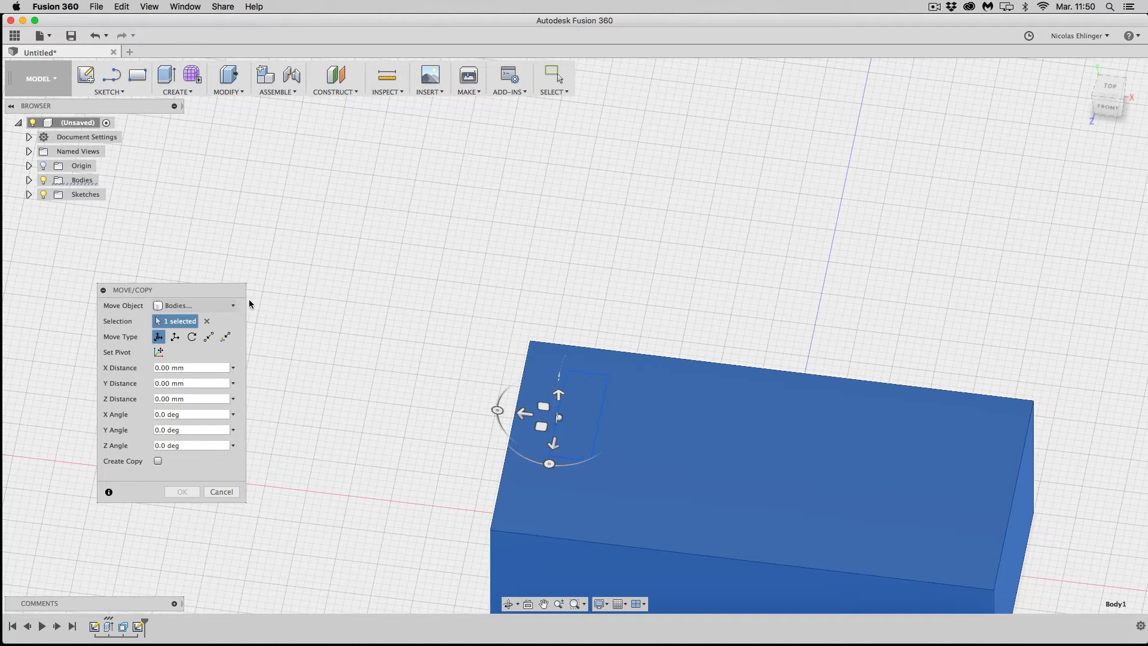
left_click(230, 307)
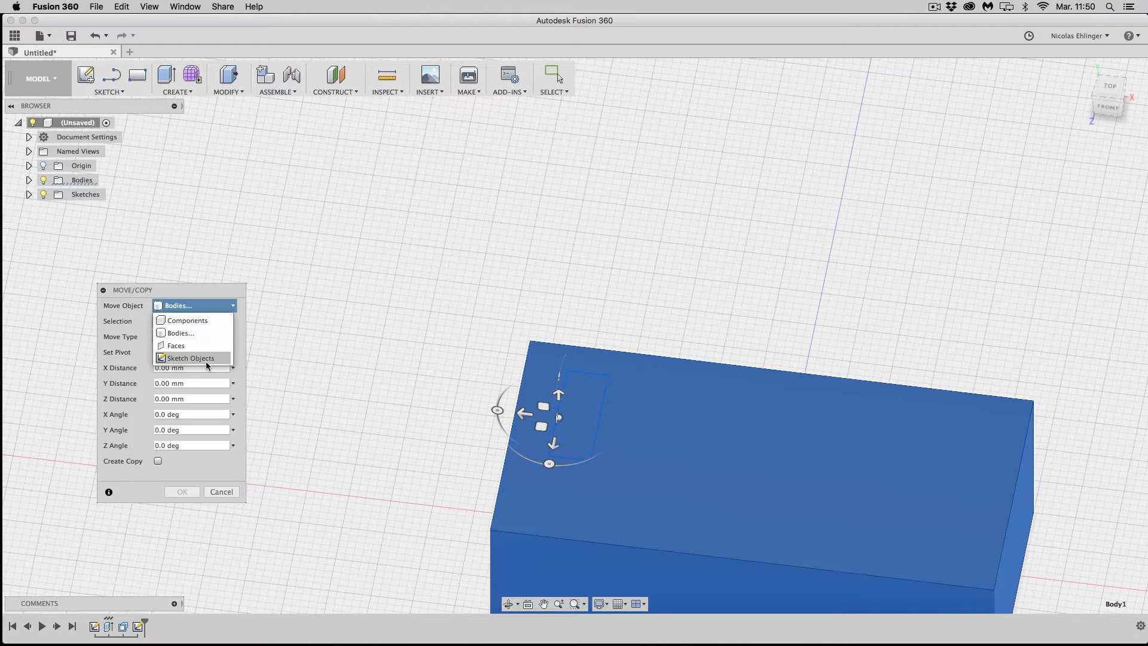
left_click(206, 357)
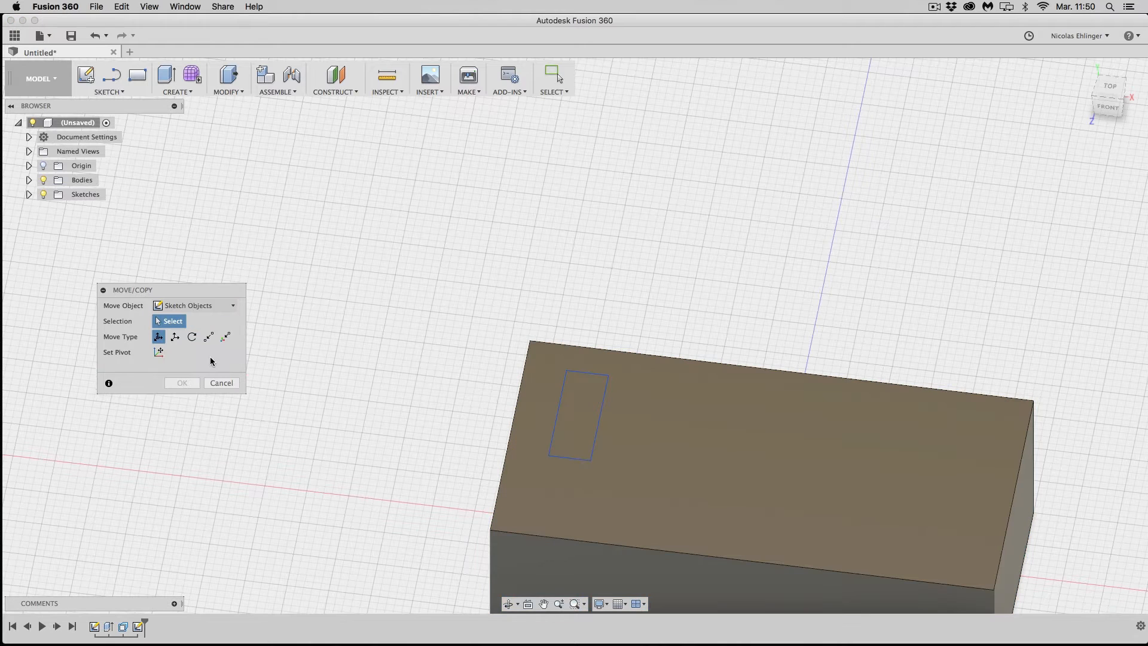
- Select the rectangle's four sketch lines and move them 1 mm toward the block's left short edge
left_click(553, 430)
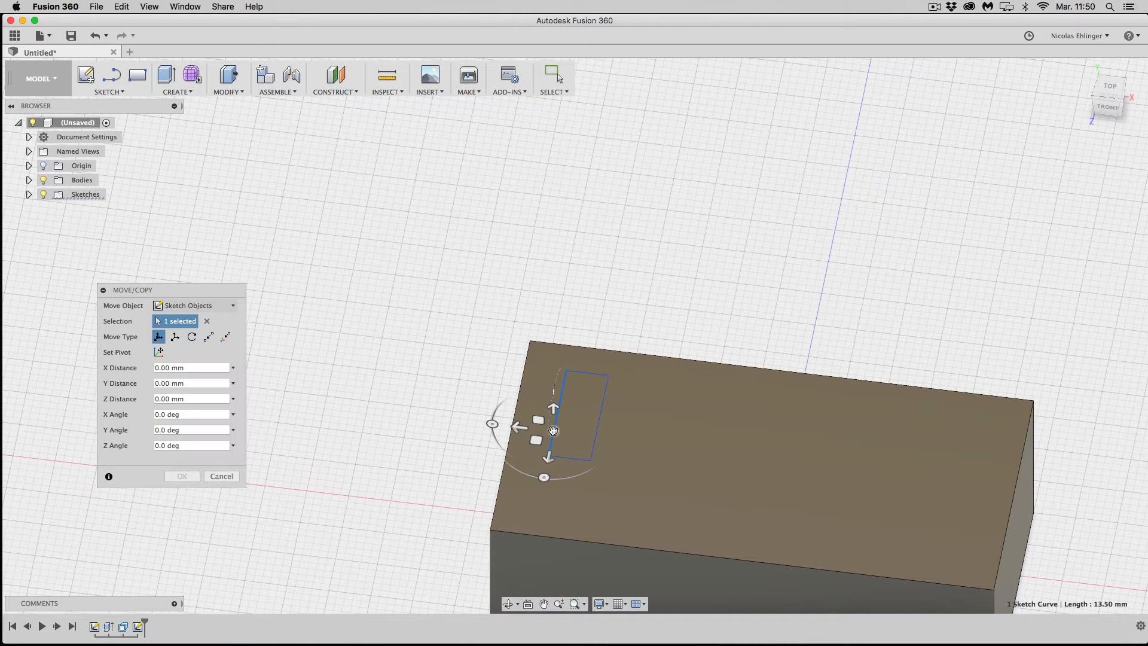
left_click(521, 428)
left_click_drag(522, 429, 522, 430)
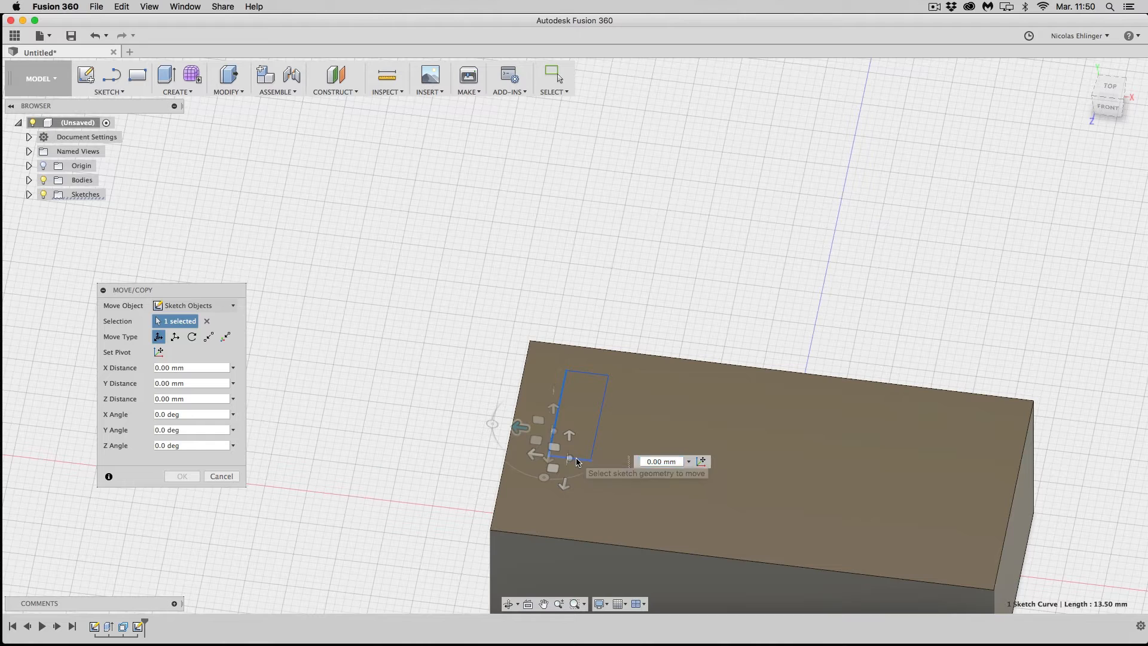
left_click(597, 443)
left_click(595, 439)
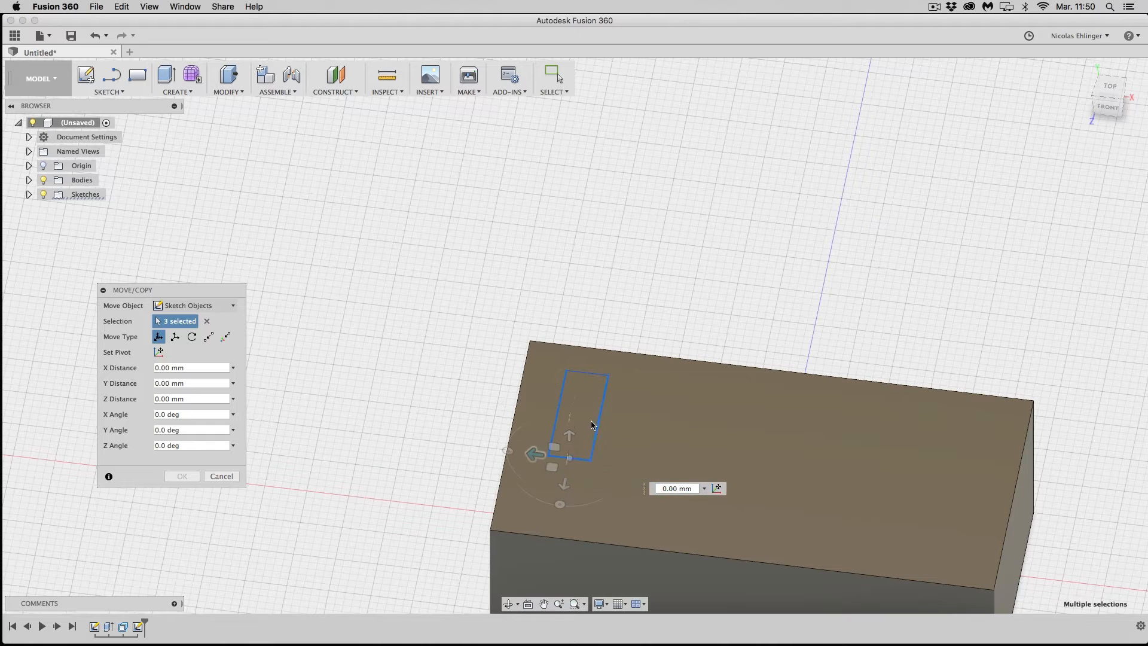
left_click(594, 373)
mouse_move(534, 453)
left_mouse_down()
mouse_move(524, 453)
mouse_move(599, 459)
mouse_move(519, 465)
mouse_move(530, 459)
left_mouse_up()
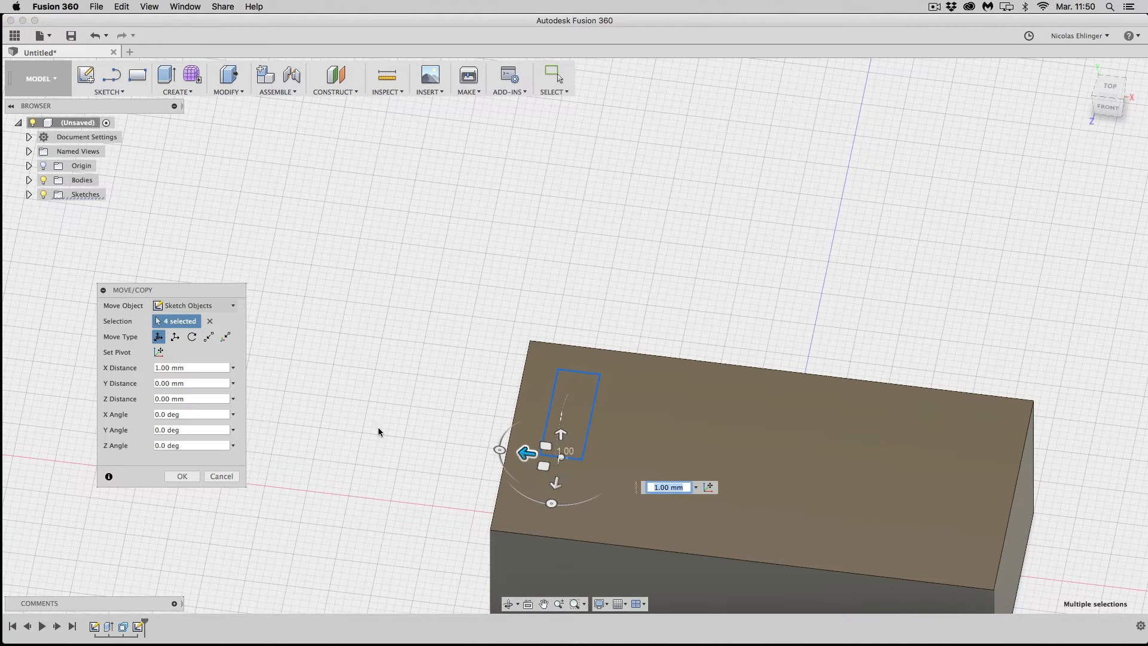
left_click(189, 476)
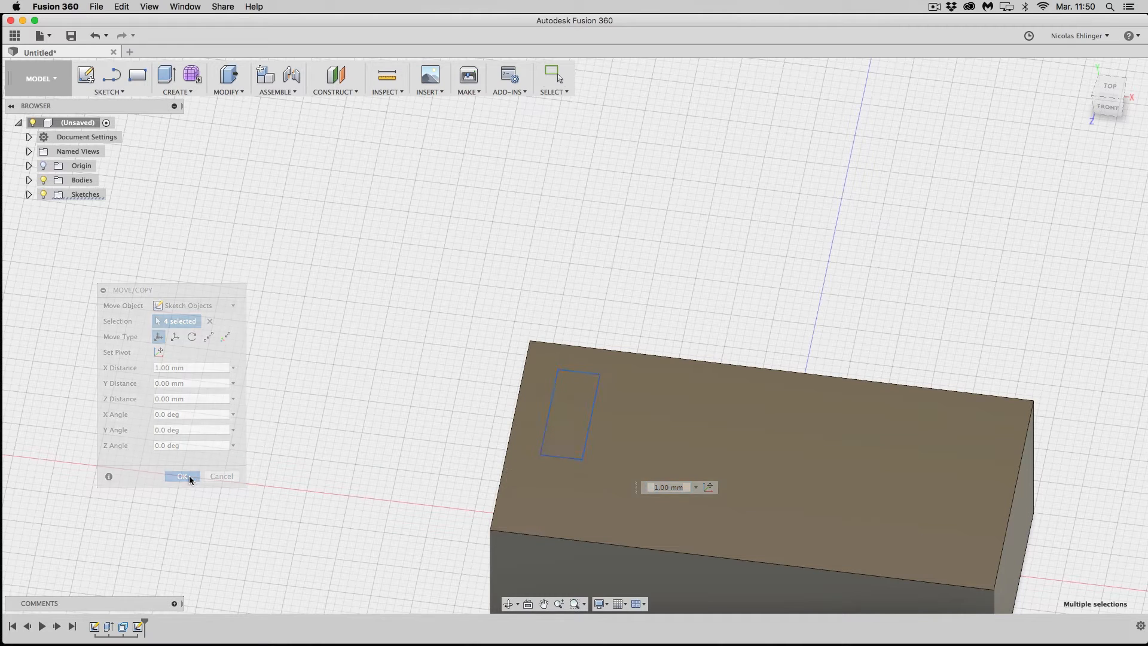
- Extrude the rectangular profile -12 mm into the block as a cut
left_click(579, 423)
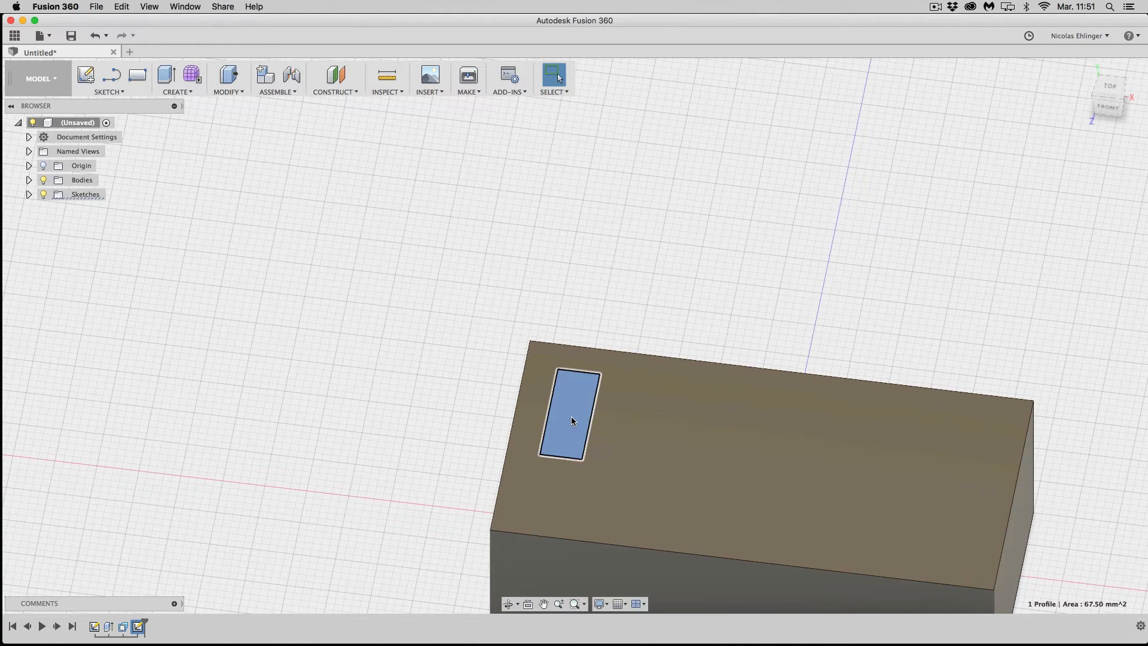
right_click(572, 420)
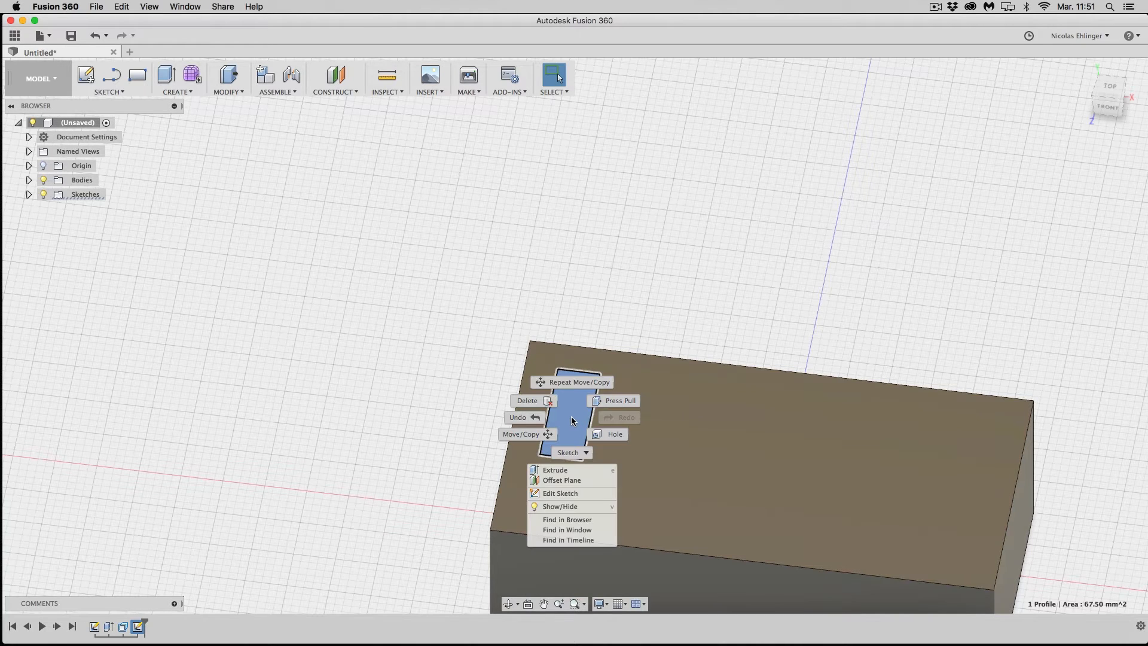
left_click(569, 470)
left_click_drag(569, 409, 563, 466)
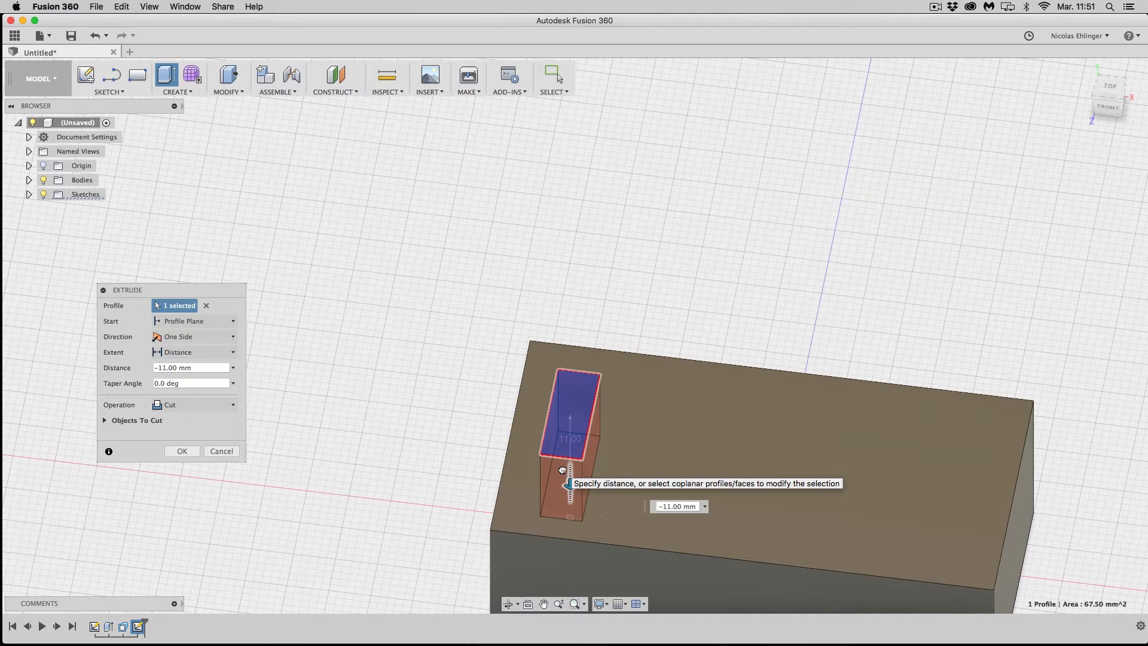
left_click_drag(562, 470, 562, 474)
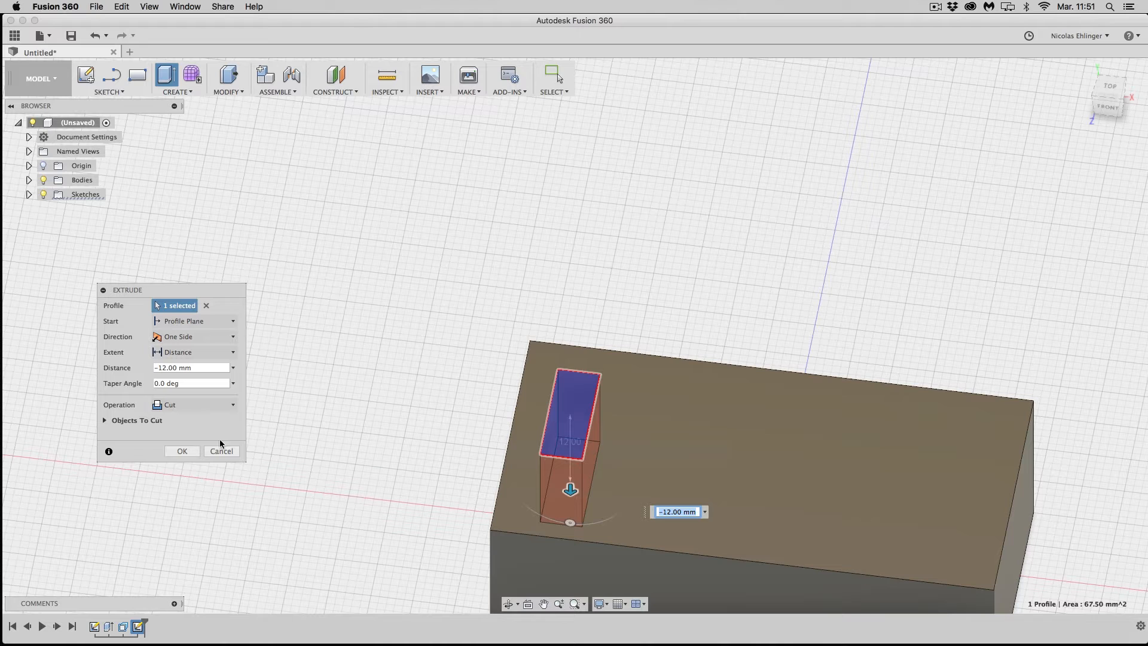
left_click(181, 451)
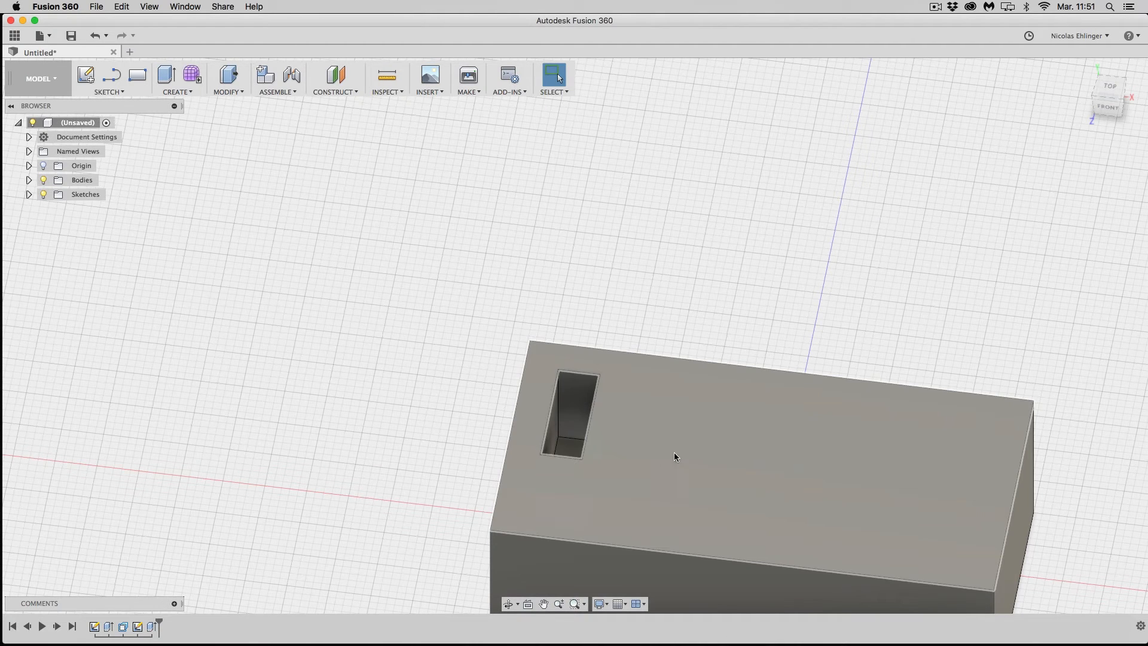
- Select all five inner faces of the rectangular pocket, its four walls and its floor
middle_click_drag(630, 436, 461, 362)
left_click(470, 342)
left_click(471, 353)
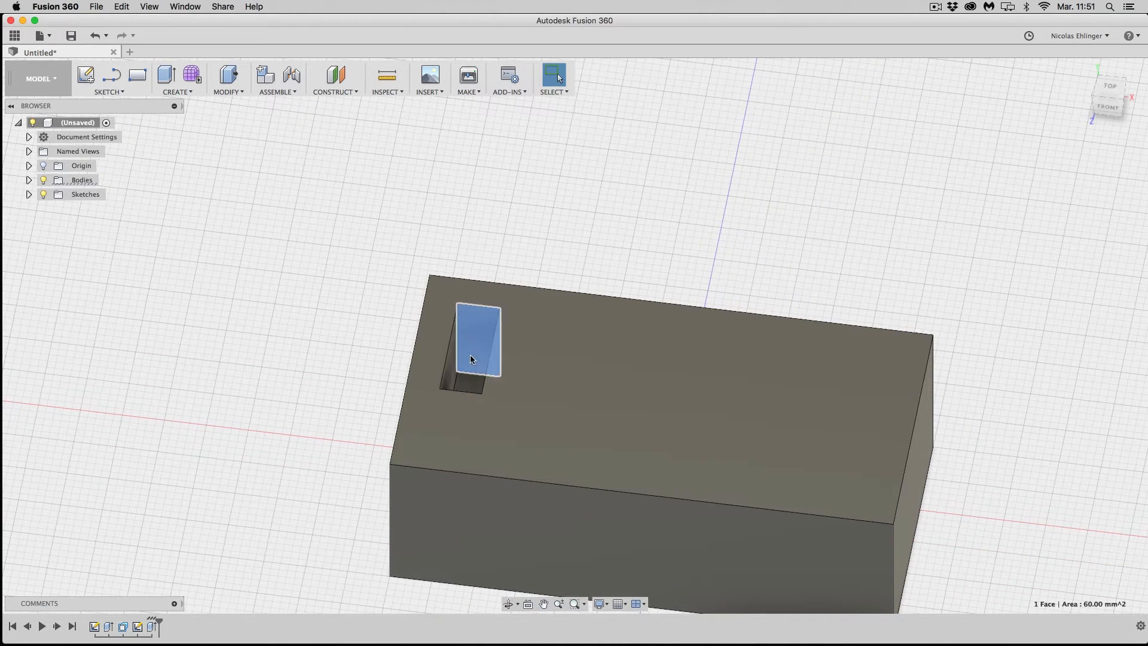
middle_click_drag(464, 392, 502, 423, "shift")
left_click(482, 508)
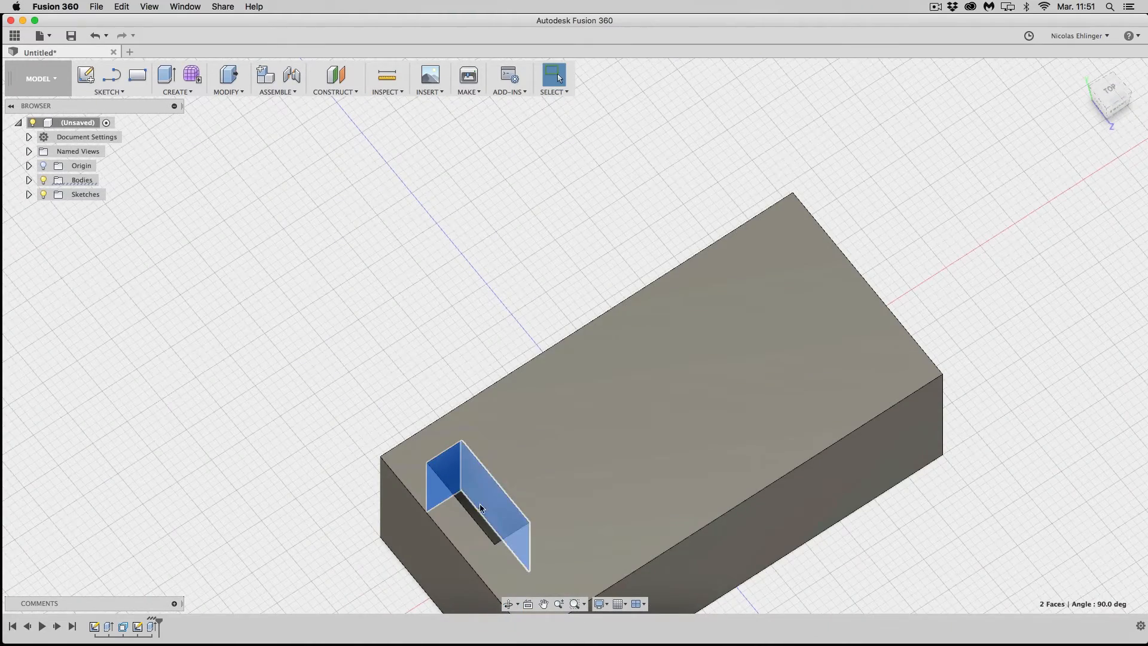
middle_click_drag(529, 475, 465, 467, "shift")
left_click(475, 472)
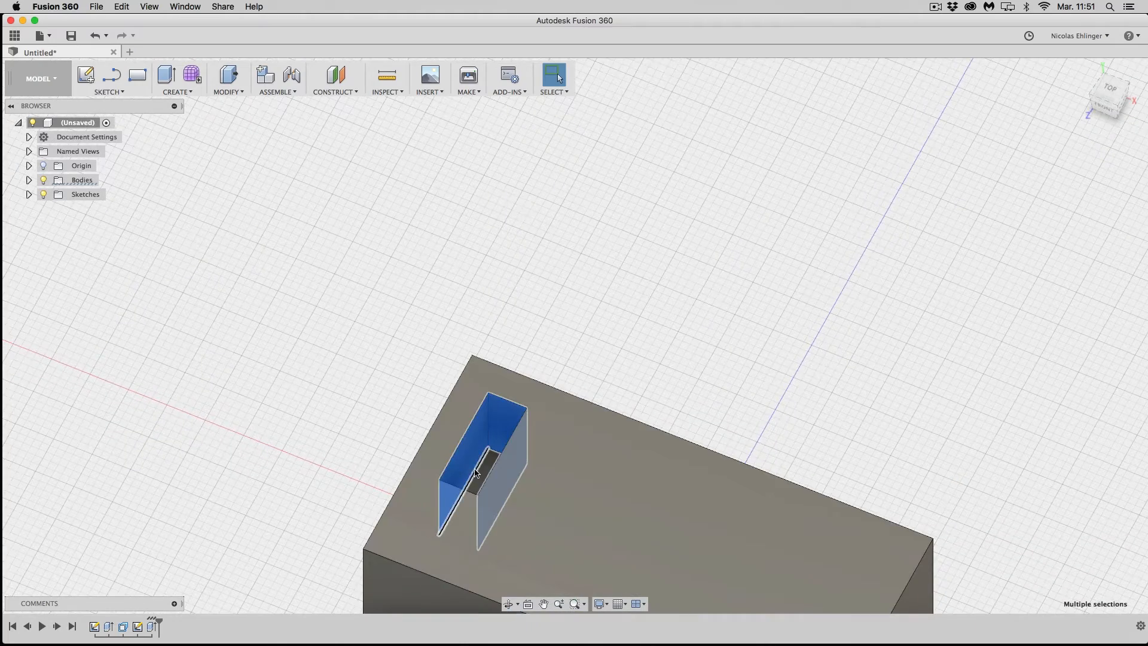
middle_click_drag(496, 468, 688, 472, "shift")
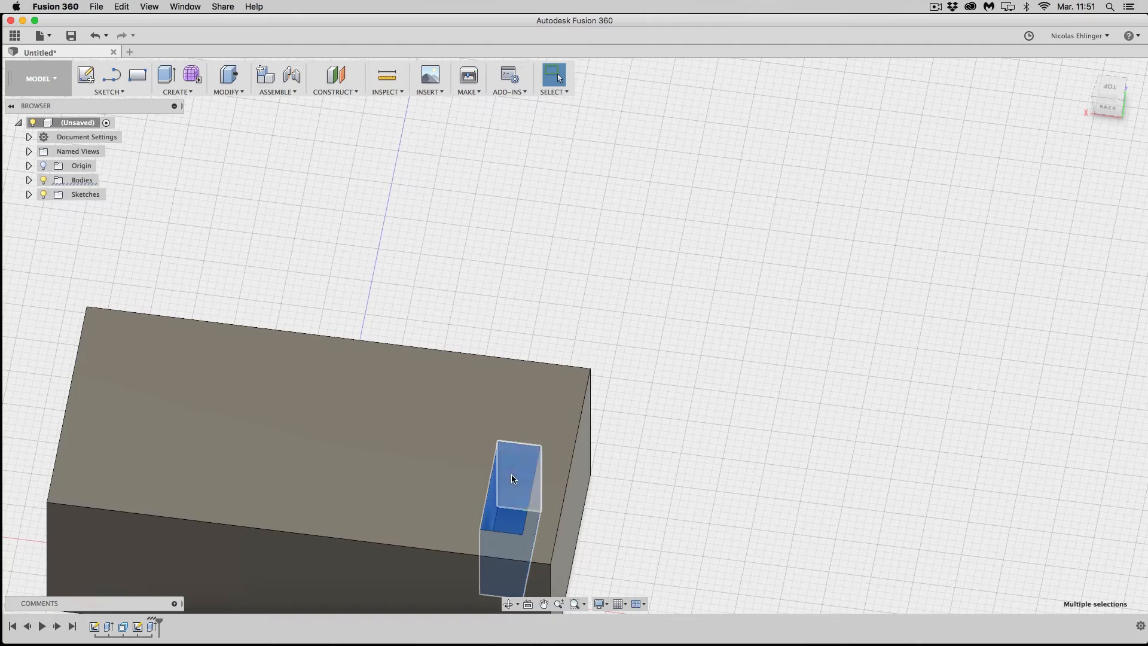
middle_click_drag(530, 410, 351, 410, "shift")
middle_click_drag(287, 446, 372, 450, "shift")
middle_click_drag(289, 422, 611, 421)
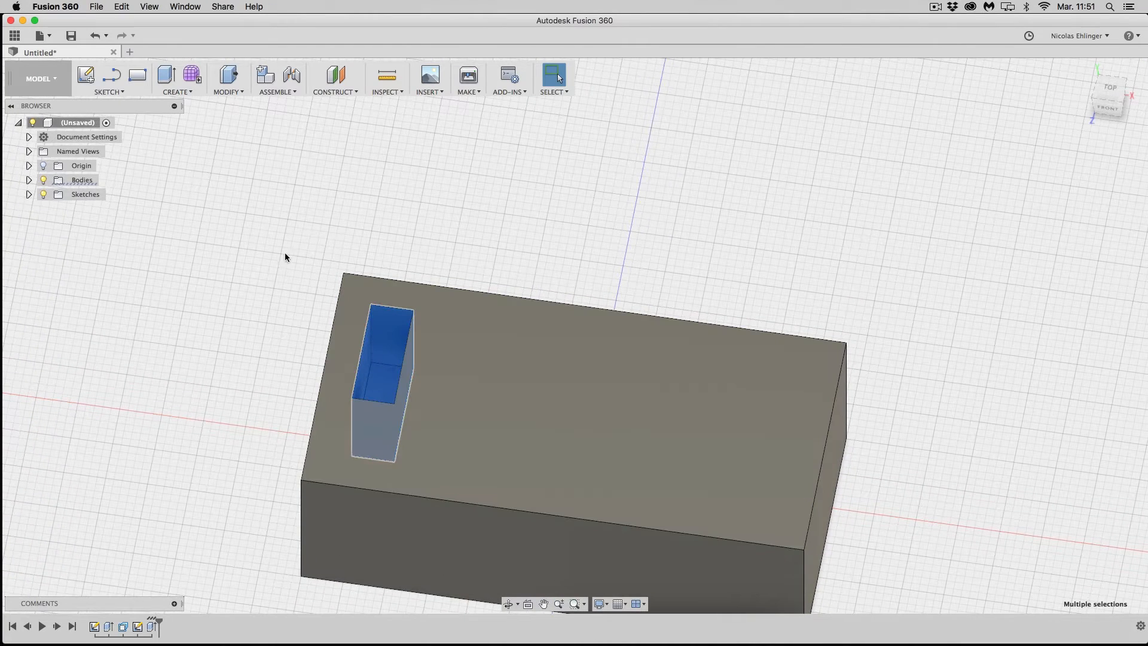
- Start a Rectangular Pattern of the selected pocket faces, using the pocket's long upper edge as direction
left_click(190, 91)
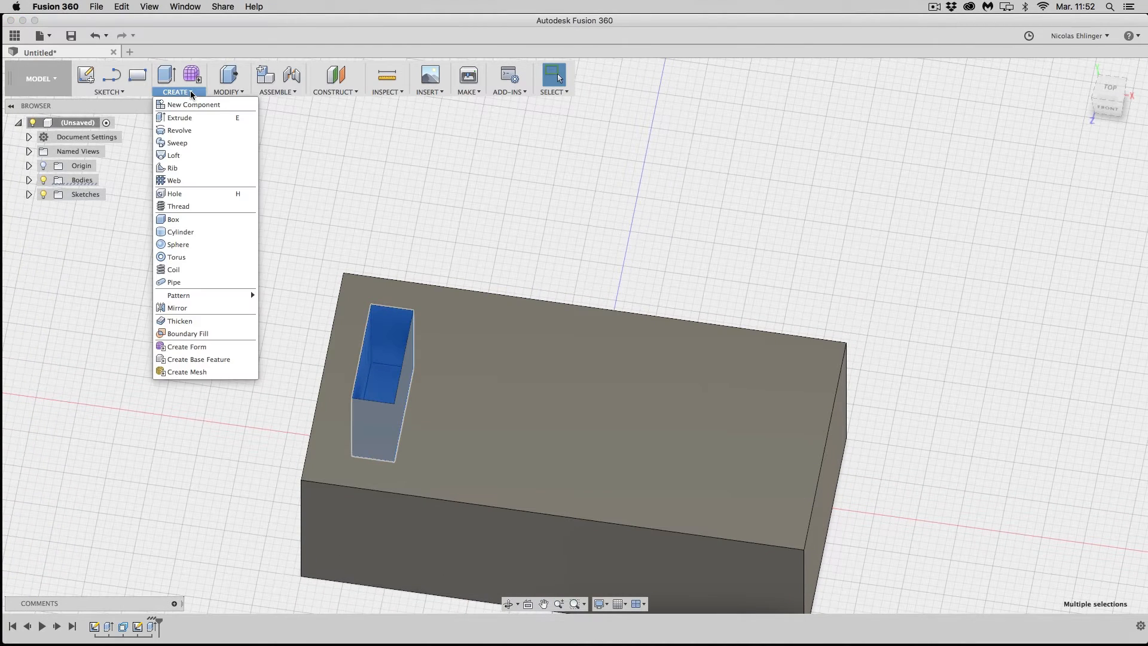
mouse_move(197, 295)
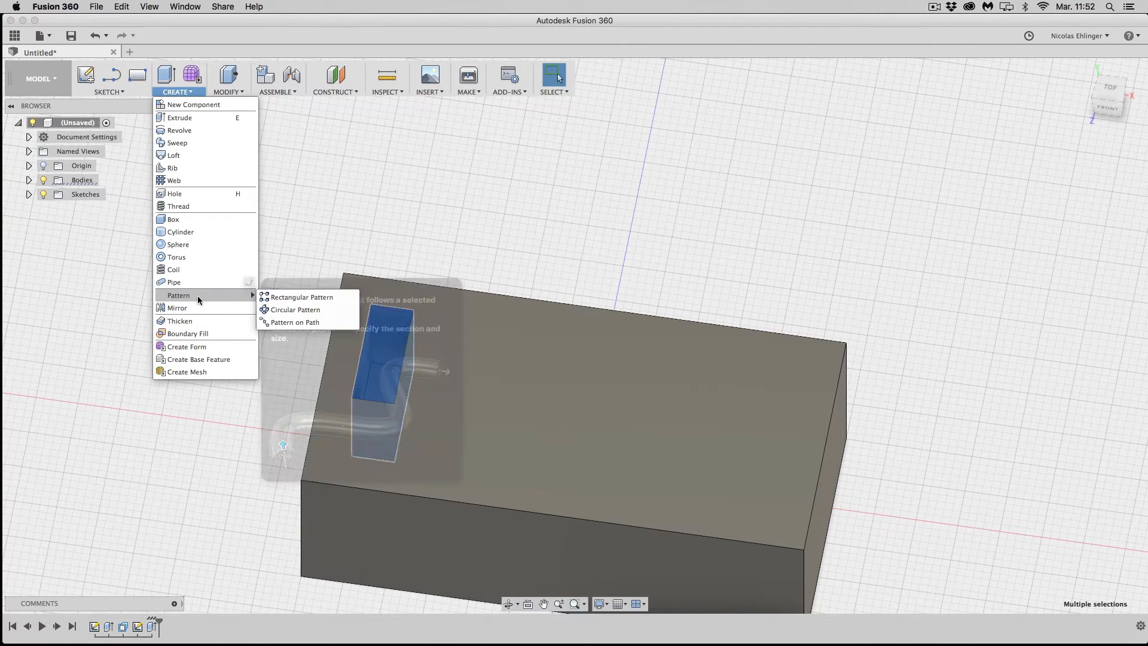
left_click(293, 299)
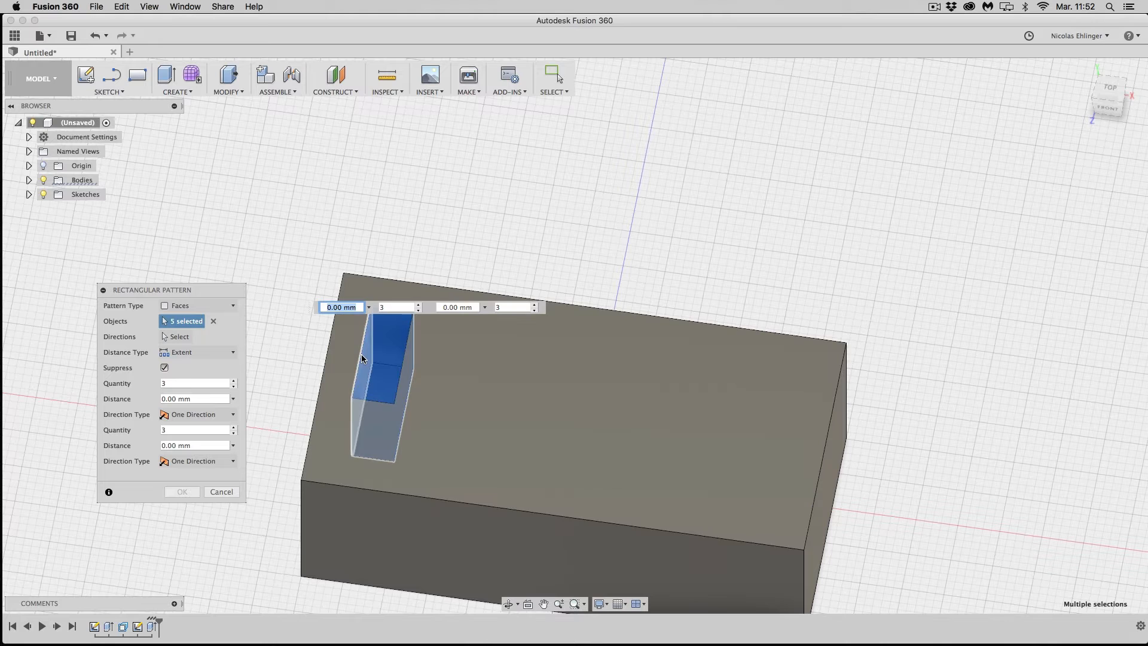
left_click(175, 338)
left_click(416, 383)
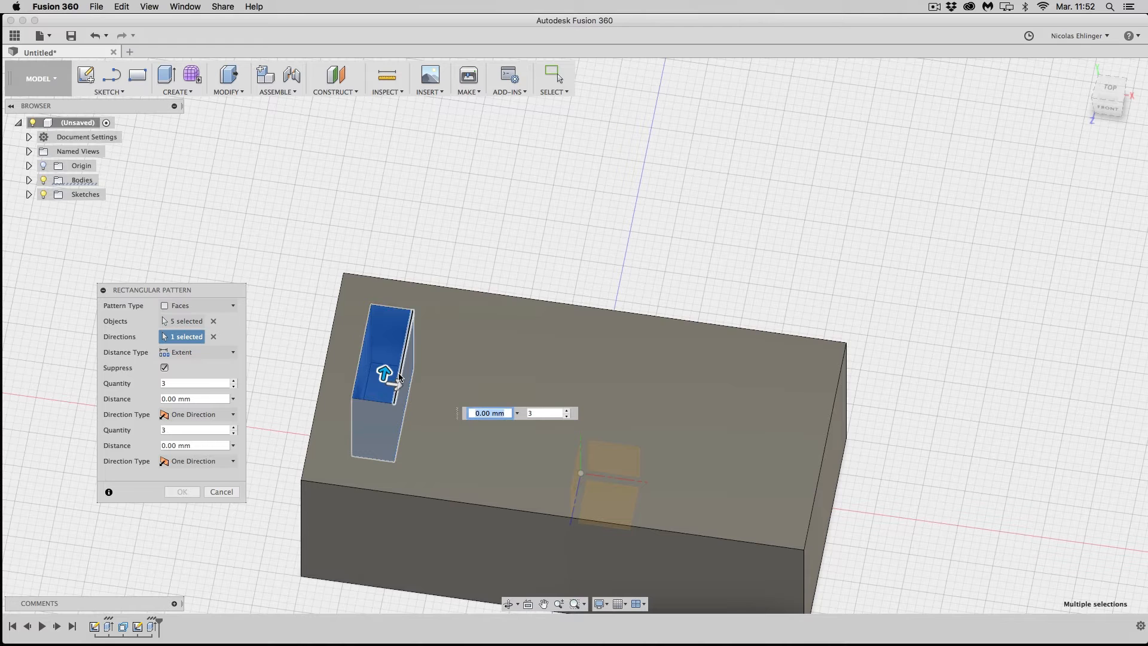
- Pattern the pocket faces along the block's length with a quantity of 4 and a distance of 22 mm
key("Tab")
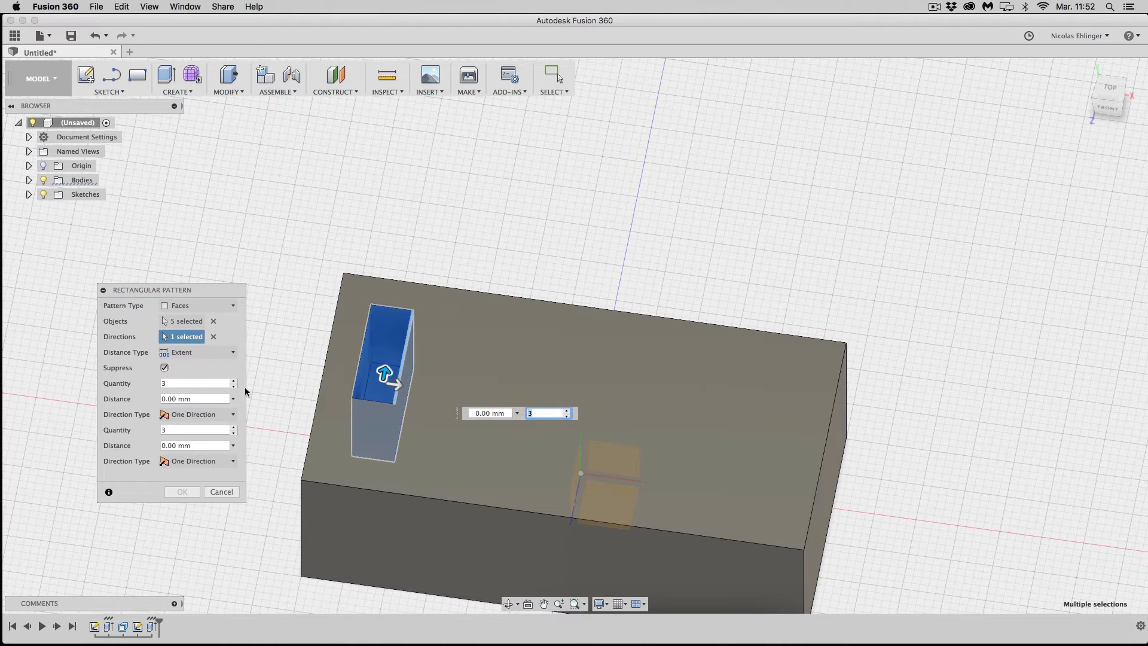
left_click_drag(391, 384, 510, 408)
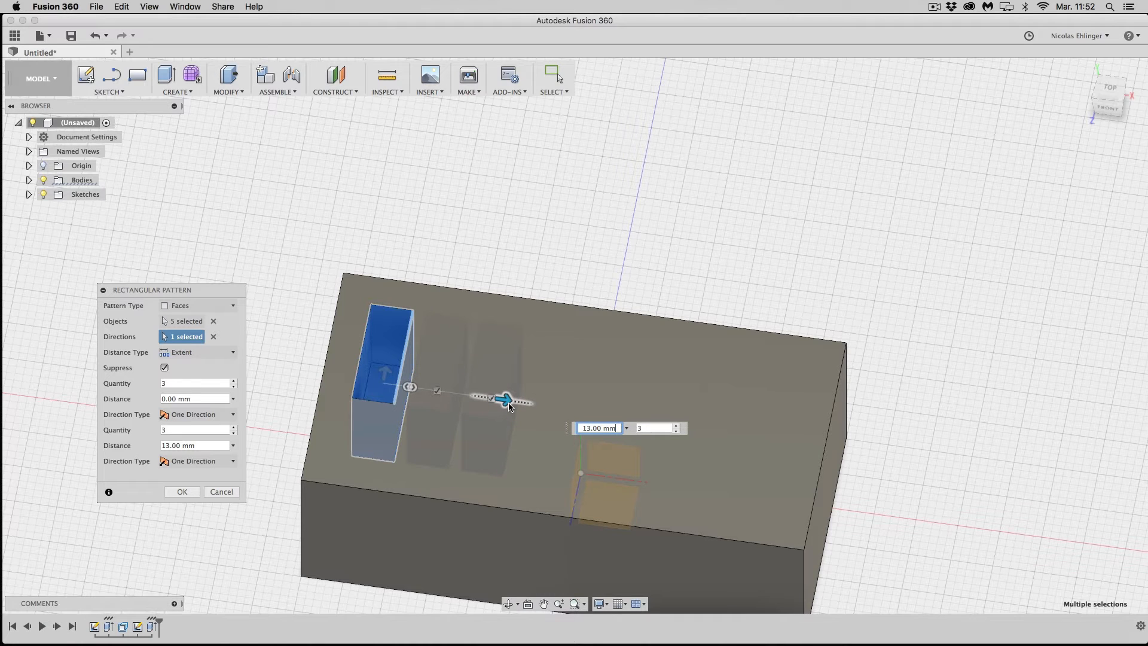
left_click(656, 428)
left_click(676, 426)
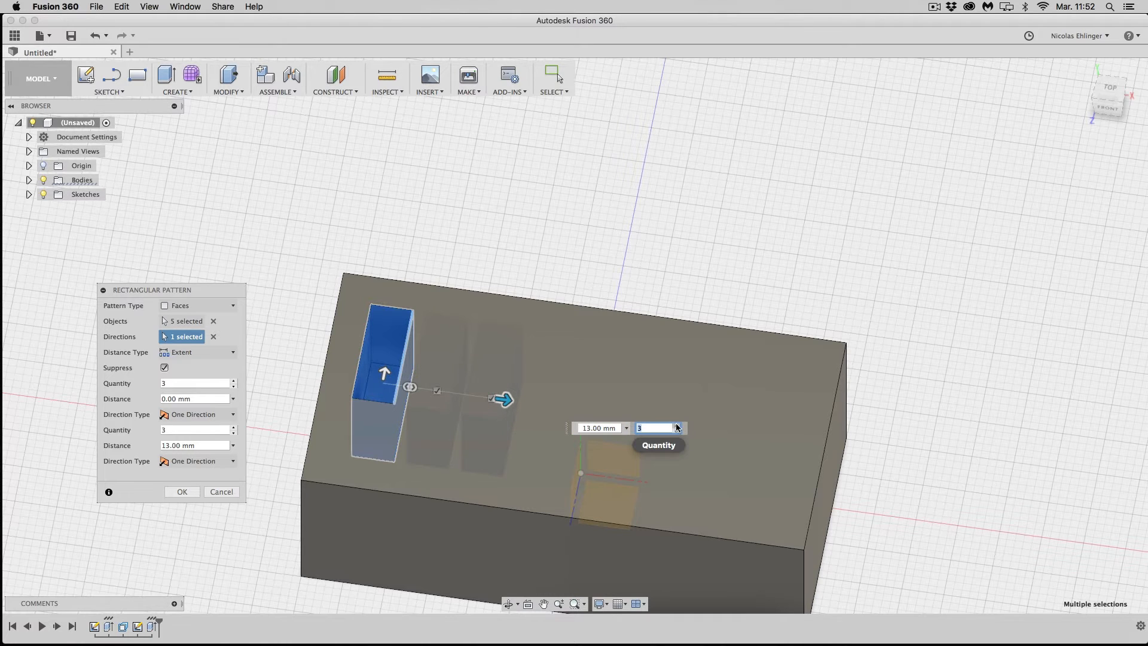
left_click_drag(502, 401, 561, 408)
key("Tab")
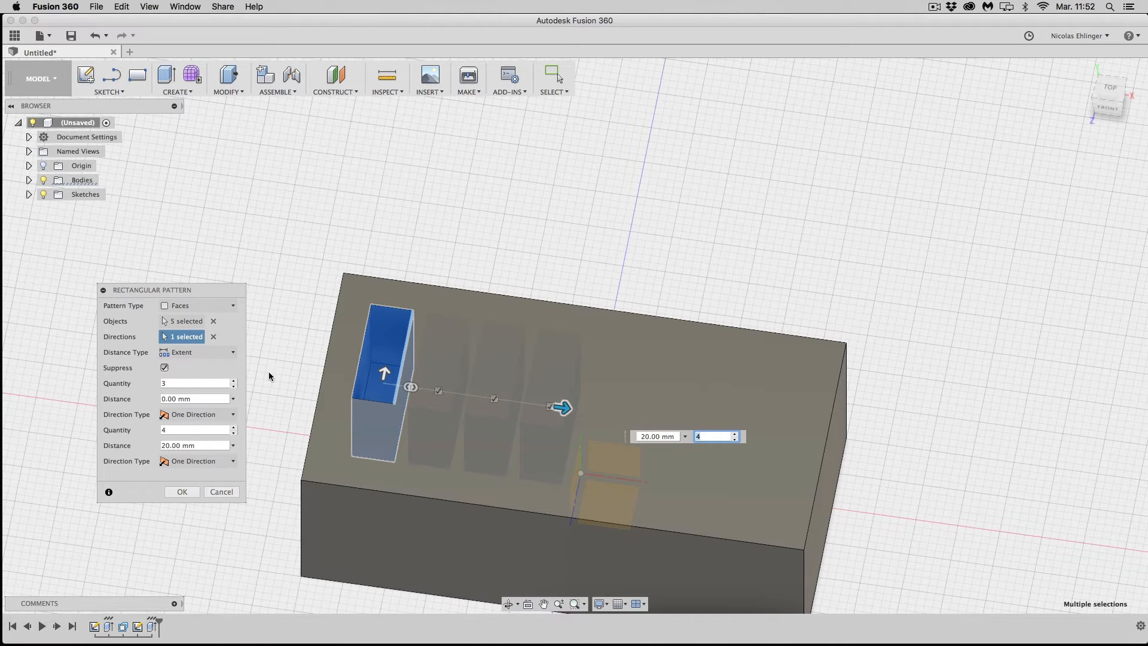
left_click_drag(559, 407, 583, 412)
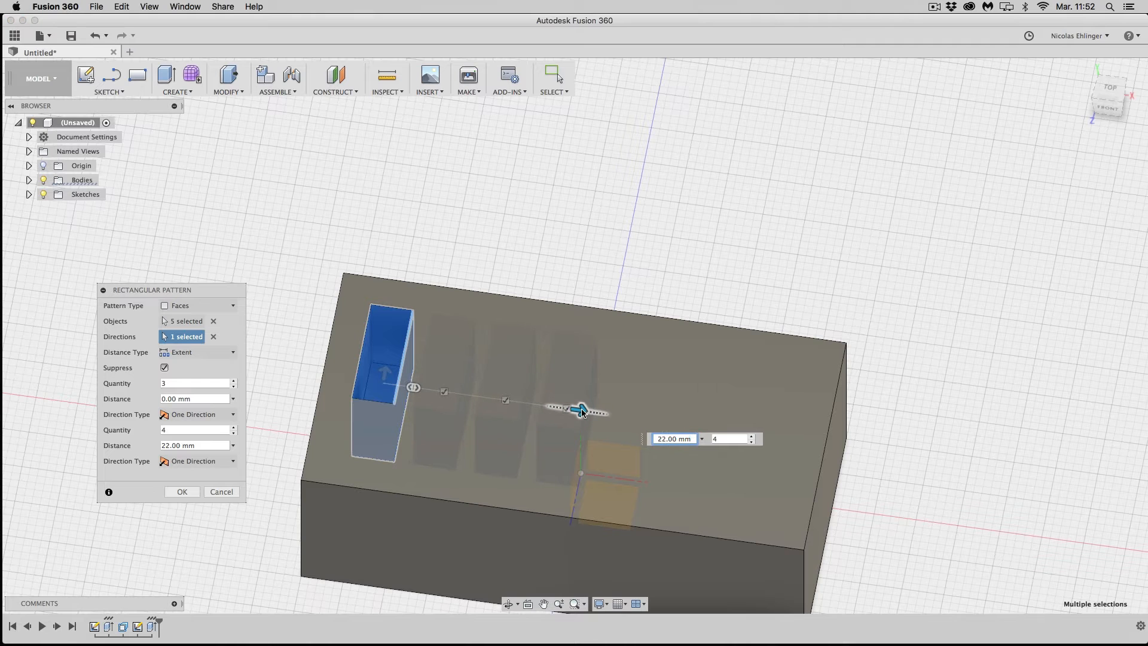
left_click(181, 493)
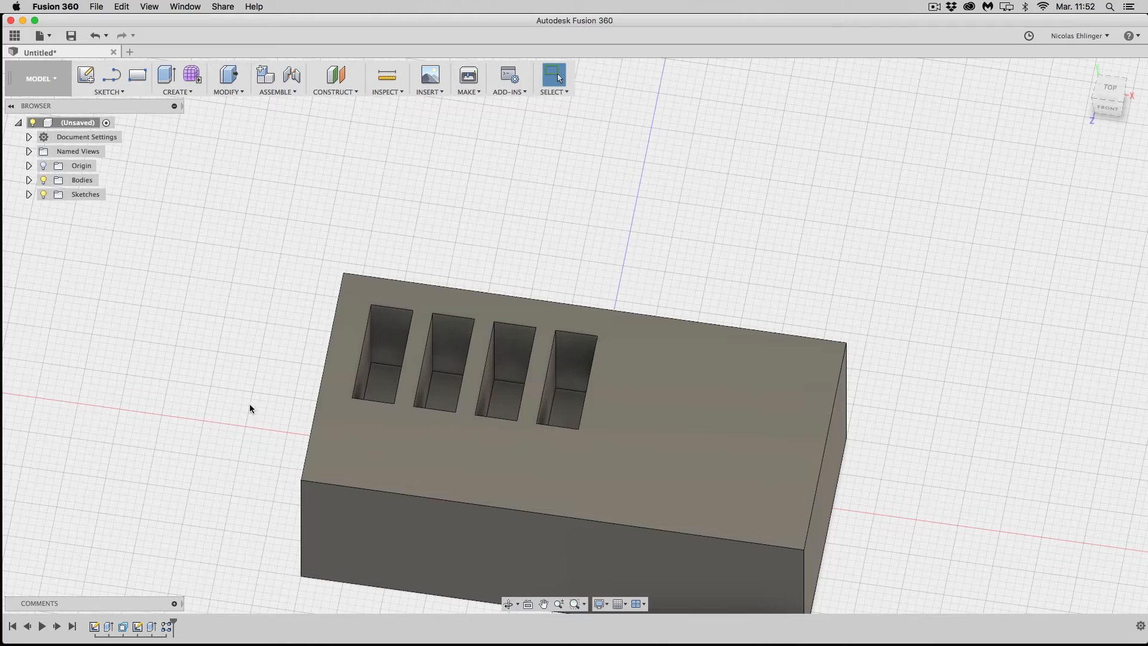
- Create a new sketch on the block's top face
mouse_move(210, 398)
middle_mouse_down("shift")
mouse_move(238, 410)
mouse_move(306, 388)
mouse_move(303, 353)
mouse_move(221, 369)
mouse_move(185, 398)
mouse_move(210, 389)
mouse_move(213, 375)
mouse_move(197, 371)
mouse_move(187, 375)
mouse_move(224, 390)
middle_mouse_up("shift")
left_click(719, 410)
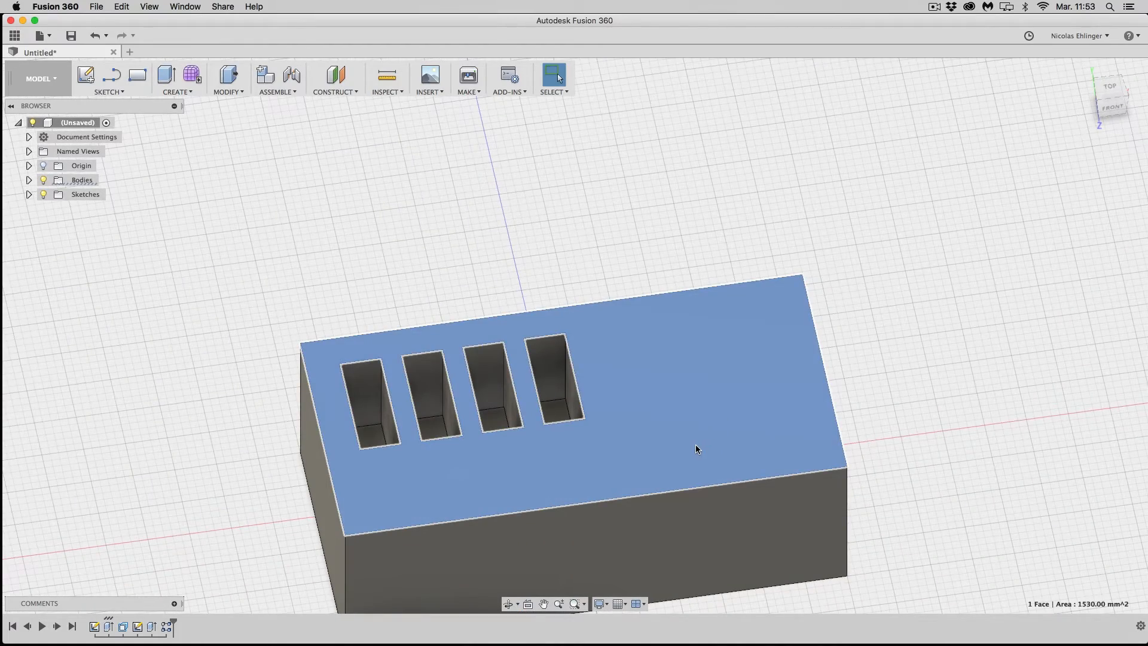
scroll(695, 447, "up", 2)
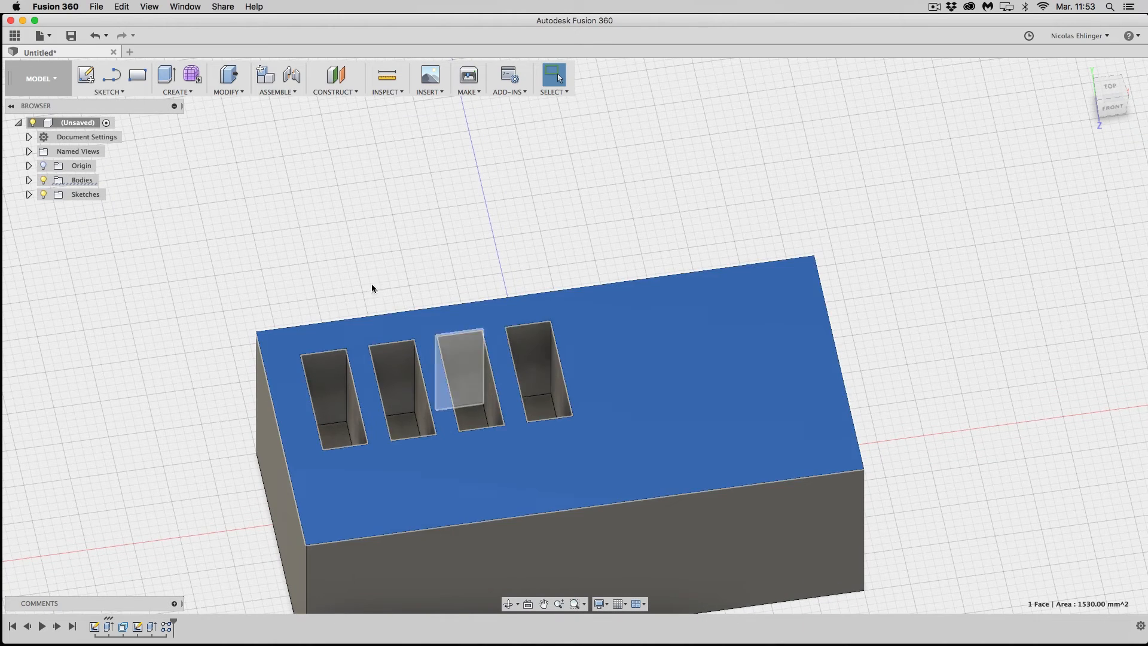
right_click(654, 372)
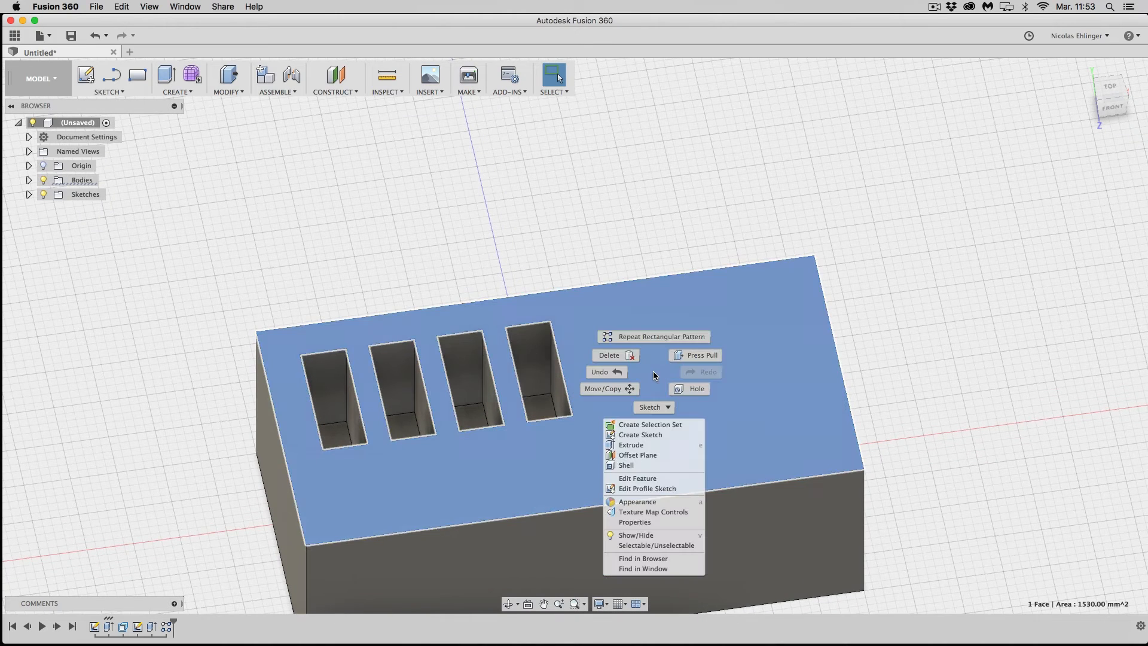
left_click(651, 440)
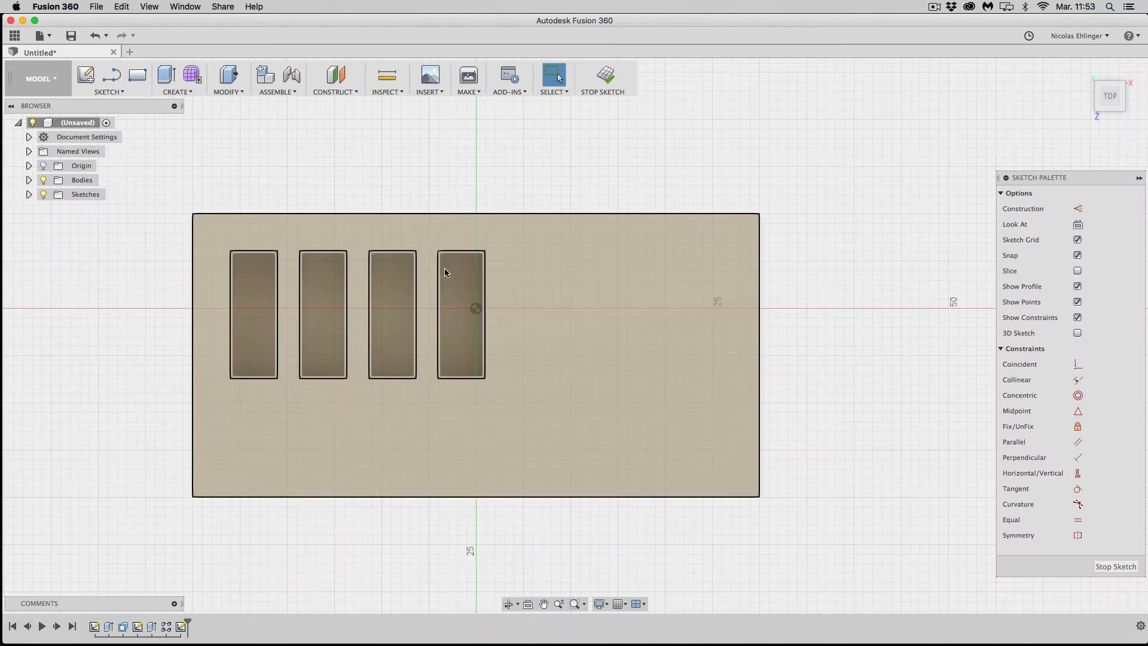
- Draw a 2.5 mm horizontal line in the empty area between the patterned pockets and the block's right short edge
left_click(121, 93)
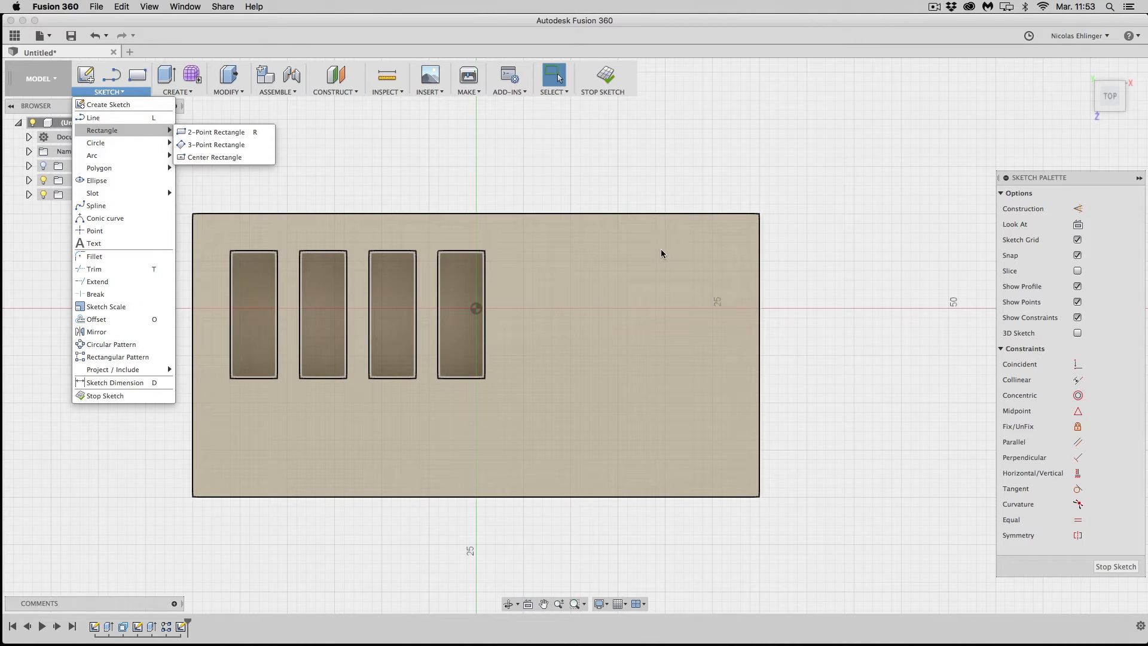
left_click(712, 255)
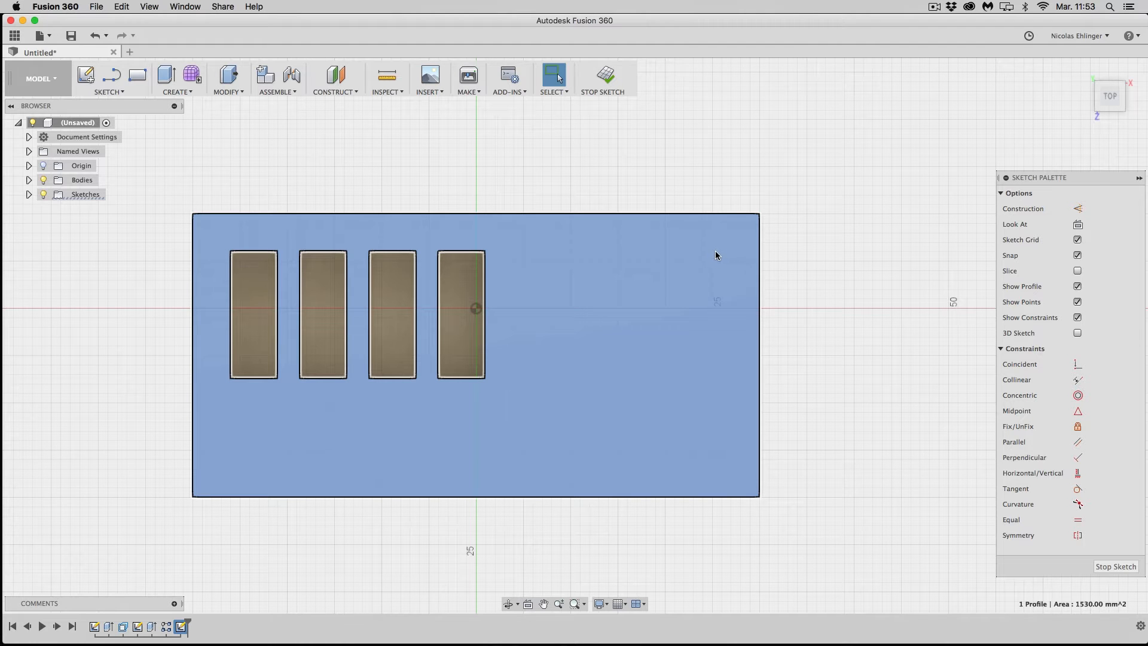
key("l")
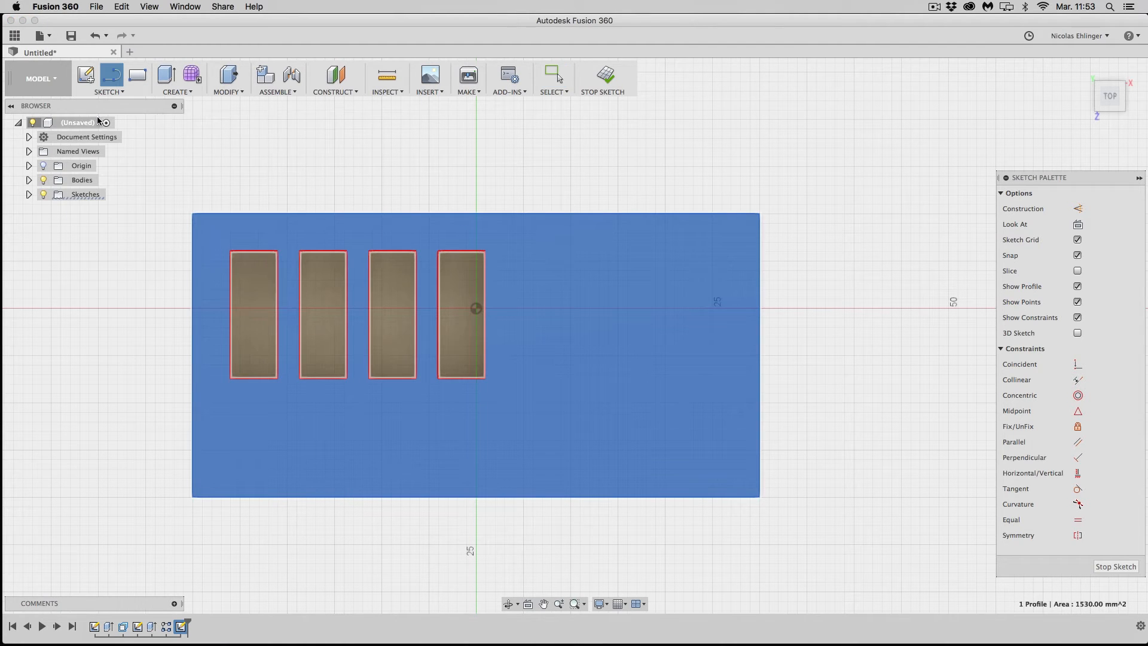
left_click(626, 260)
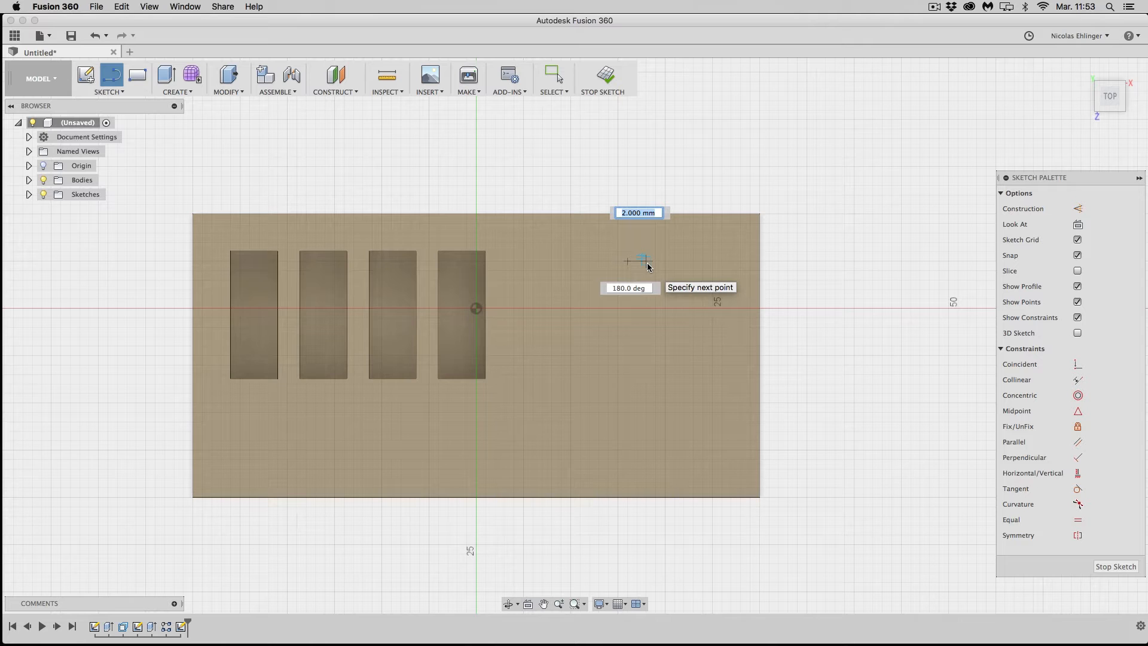
type("2.5")
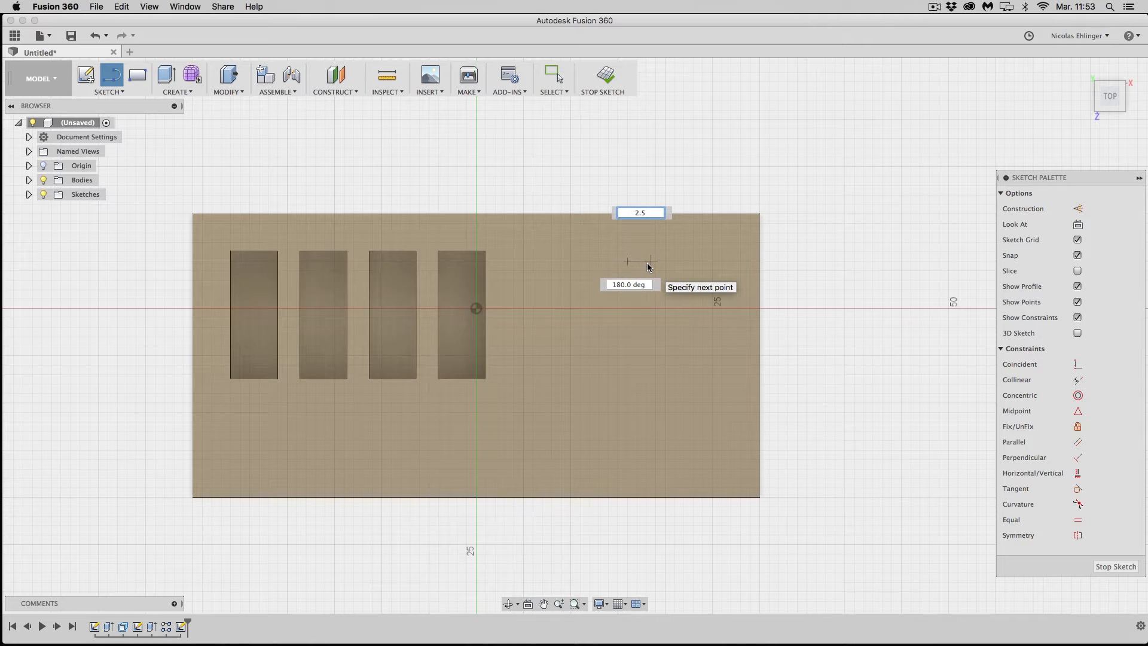
key("Return")
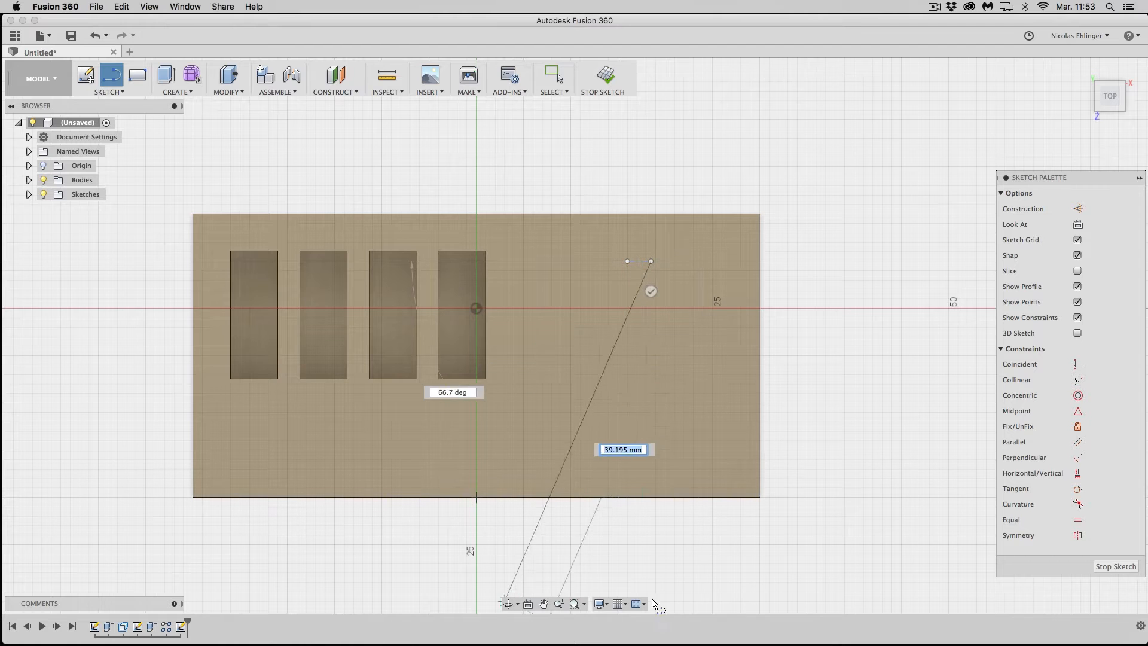
- Complete the line into a closed narrow rectangle with 25.5 mm long vertical sides, and finish the sketch
mouse_move(604, 644)
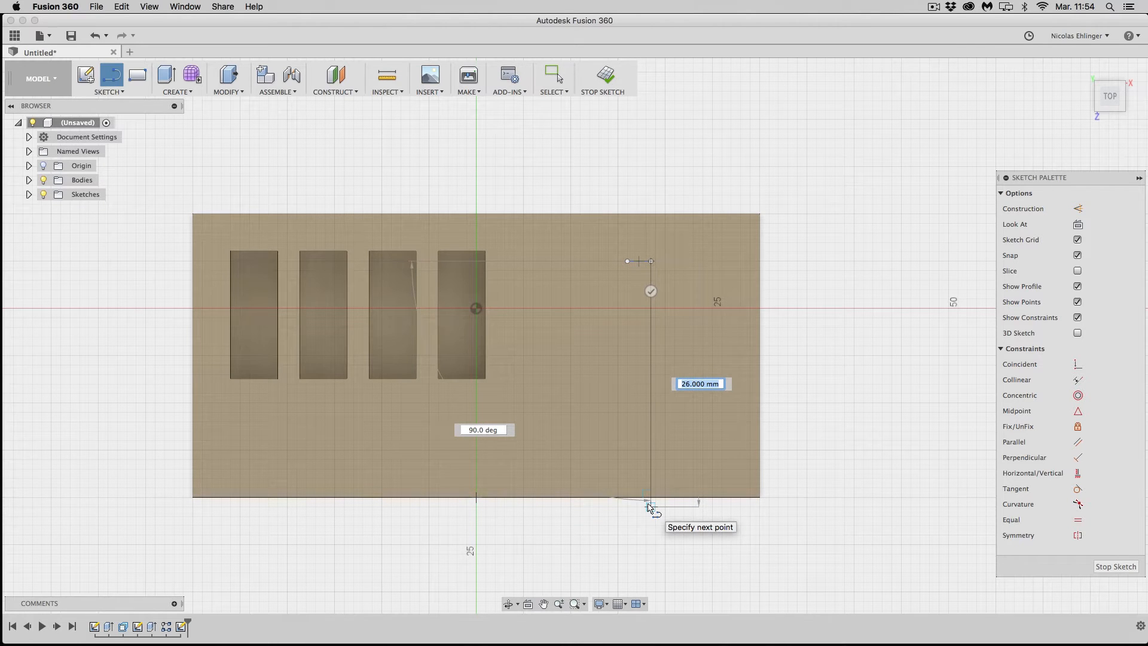
type("25")
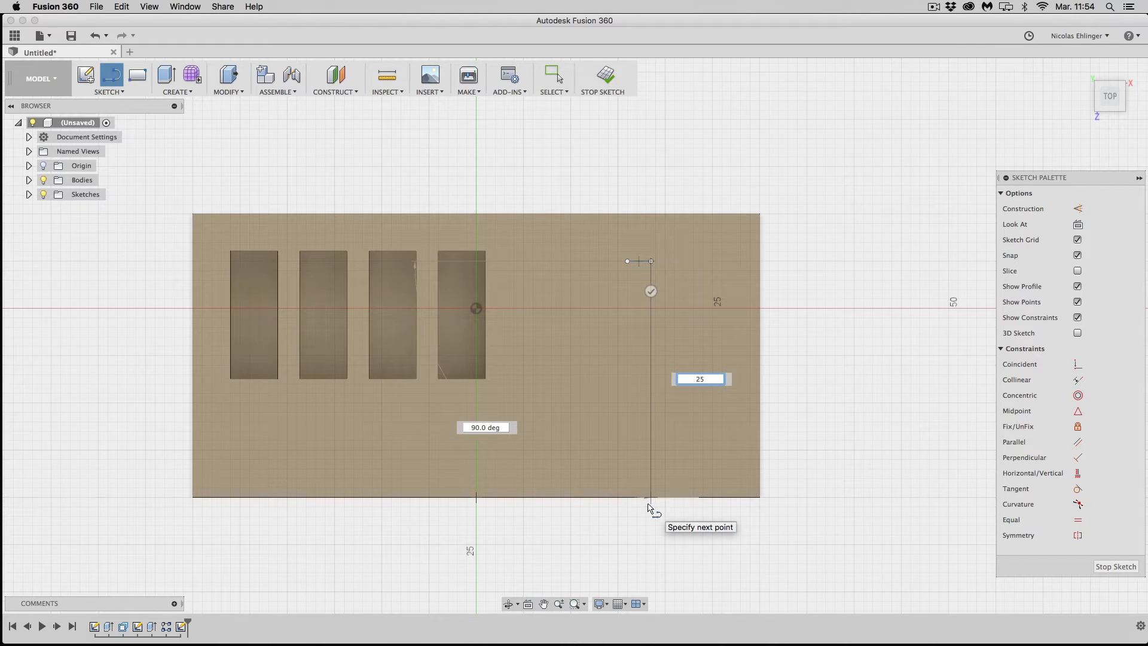
type(".5")
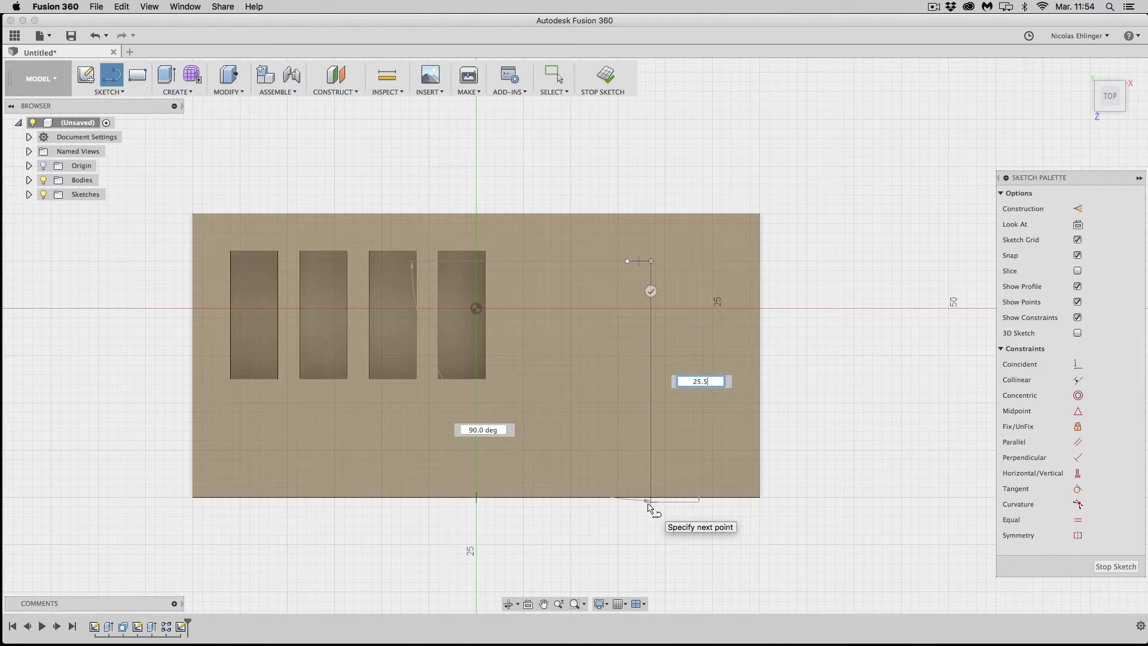
left_click(648, 503)
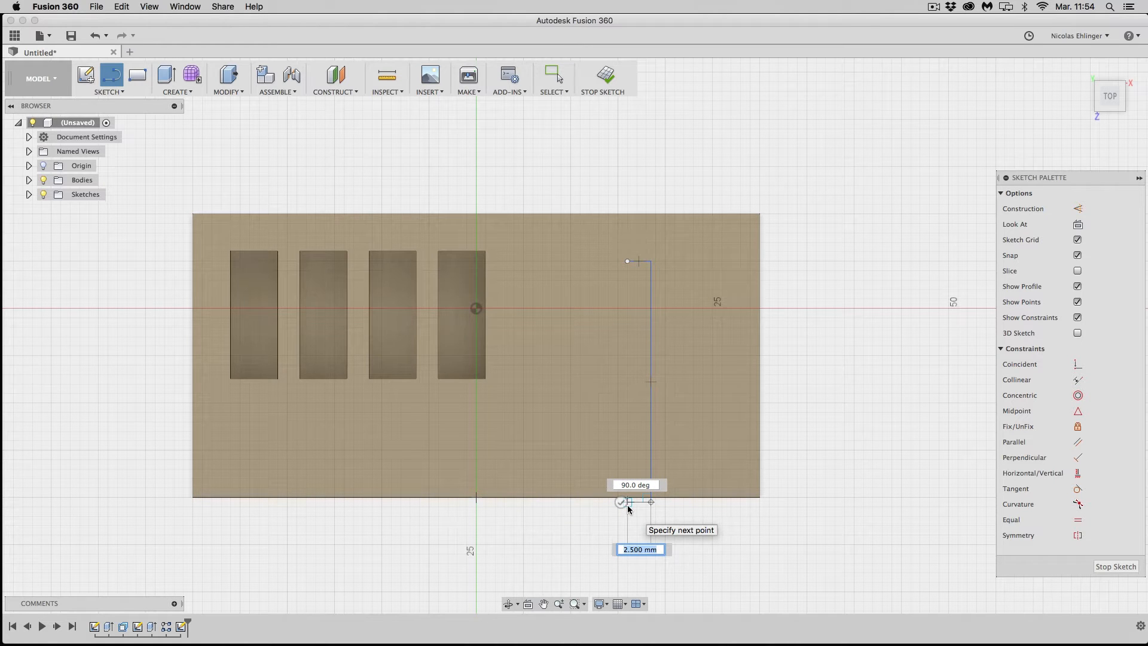
left_click(628, 506)
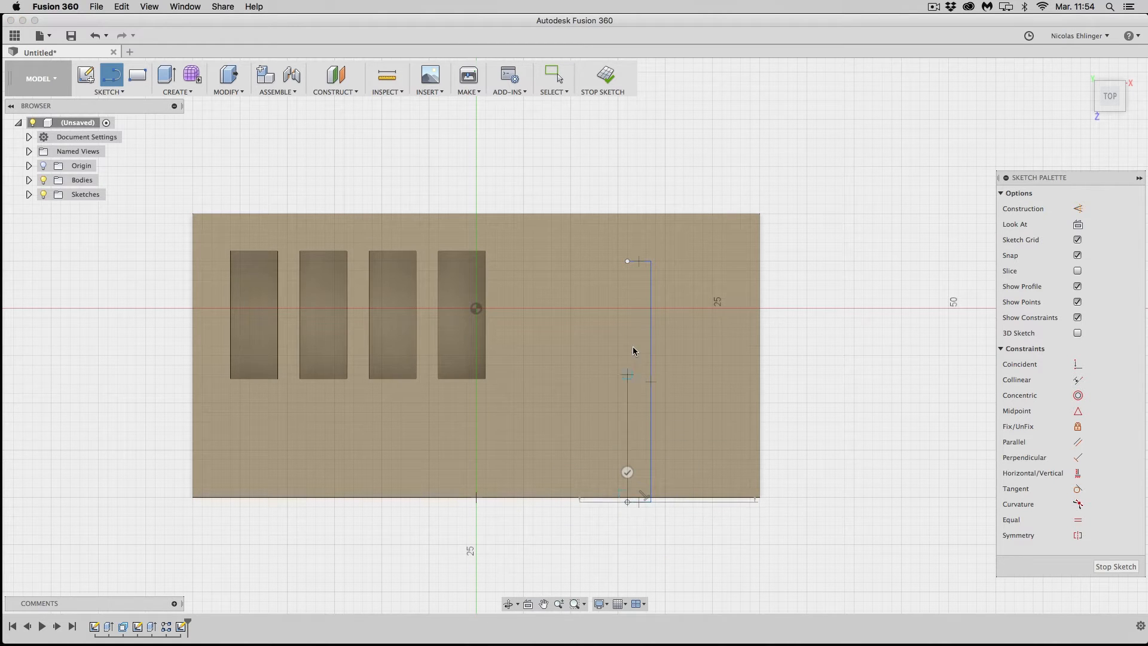
left_click(627, 261)
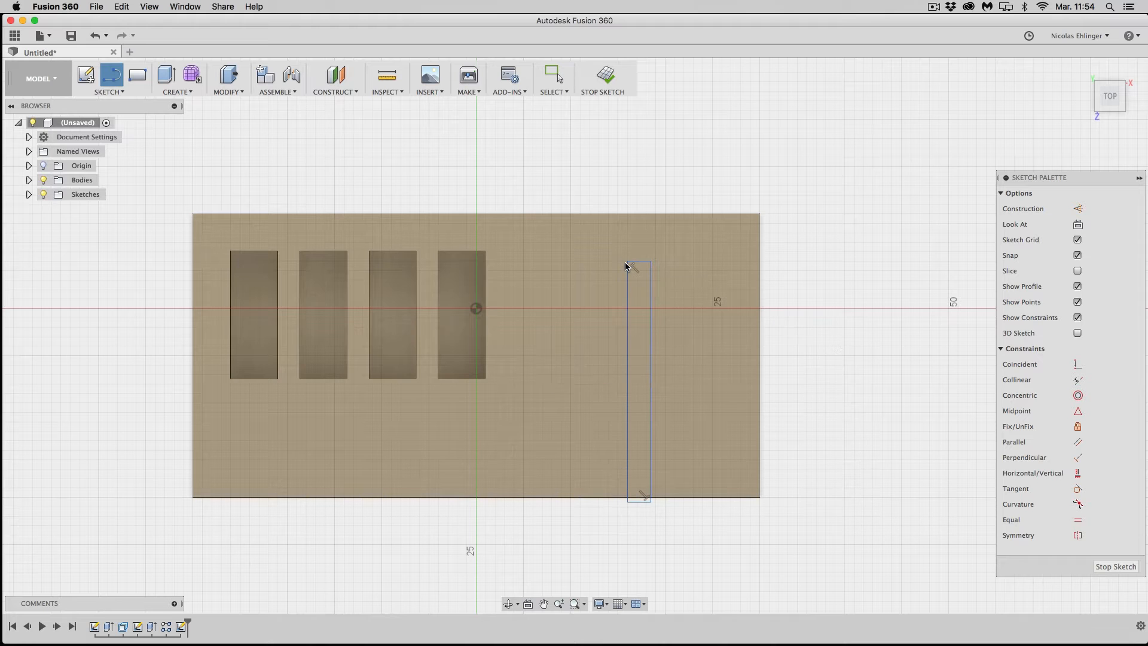
left_click(606, 77)
- Select the narrow rectangle's profile and start Move/Copy
left_click(724, 382)
right_click(724, 382)
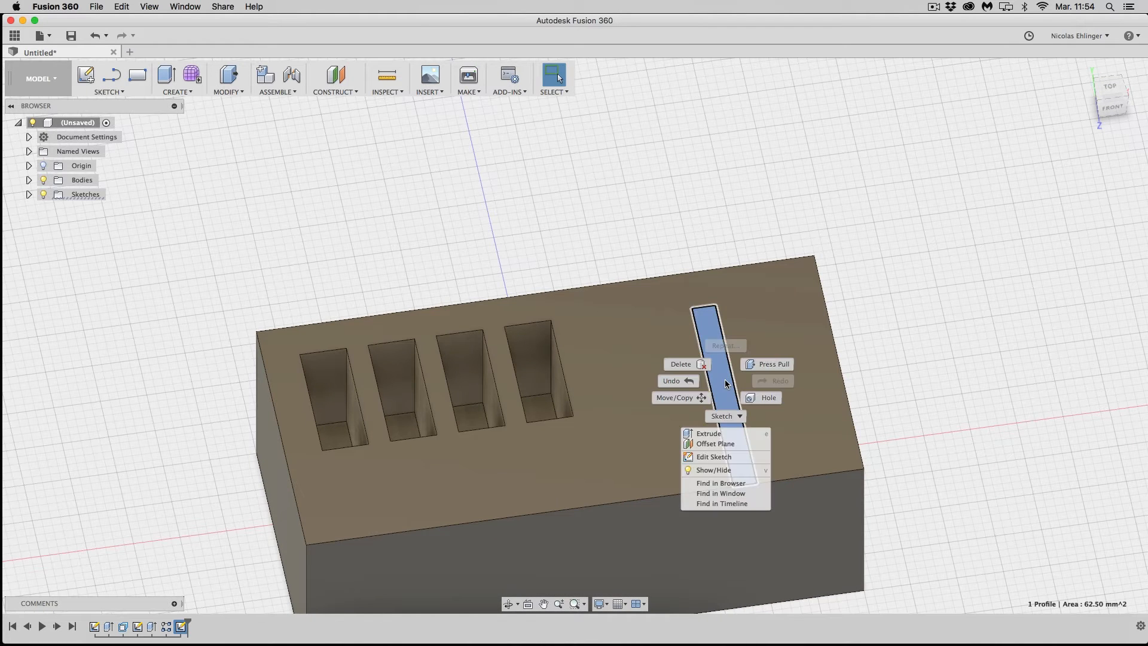
left_click(677, 398)
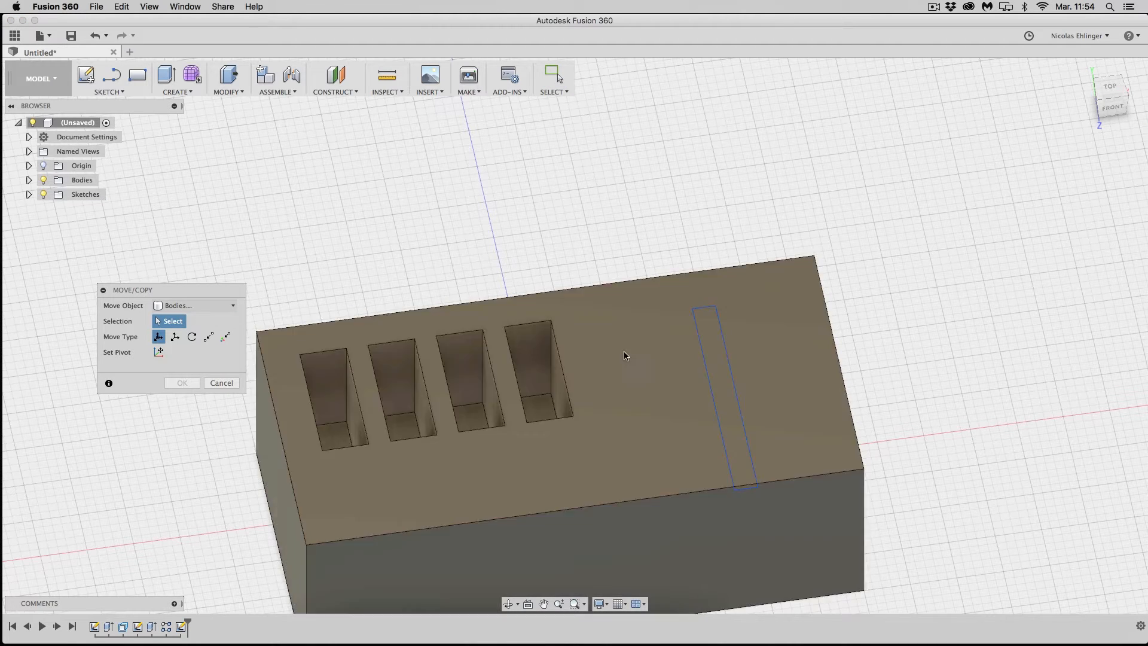
left_click(232, 307)
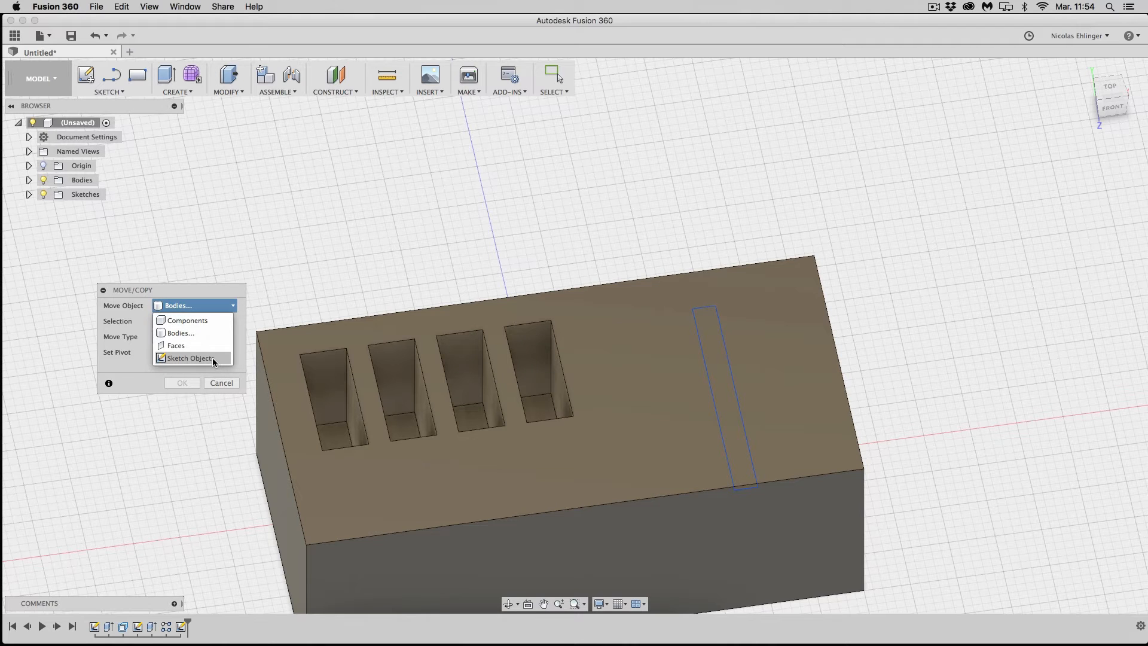
left_click(176, 346)
left_click(598, 397)
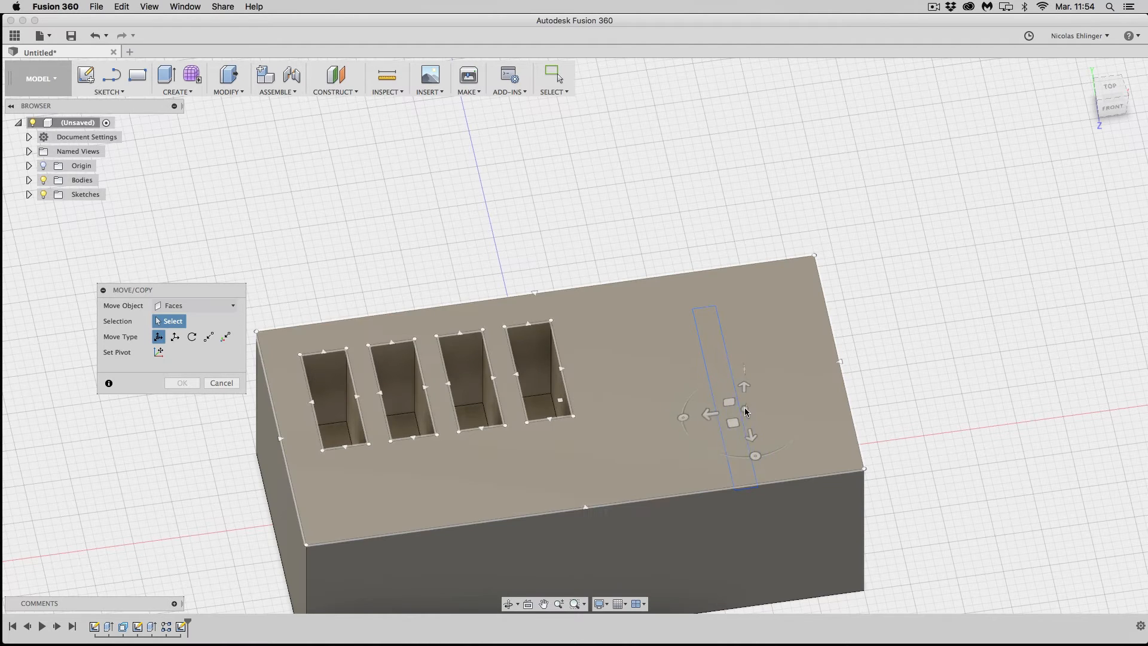
left_click(732, 418)
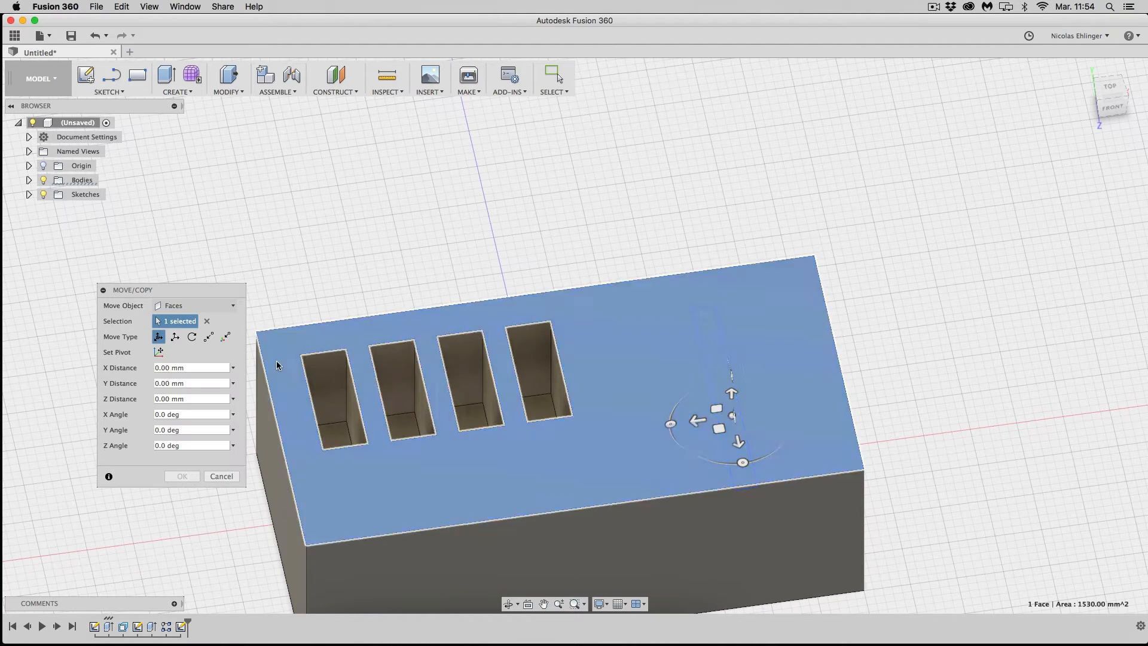
- Move the narrow rectangle's four sketch lines as sketch objects with an X distance of -9 mm toward the block's right short edge
left_click(198, 306)
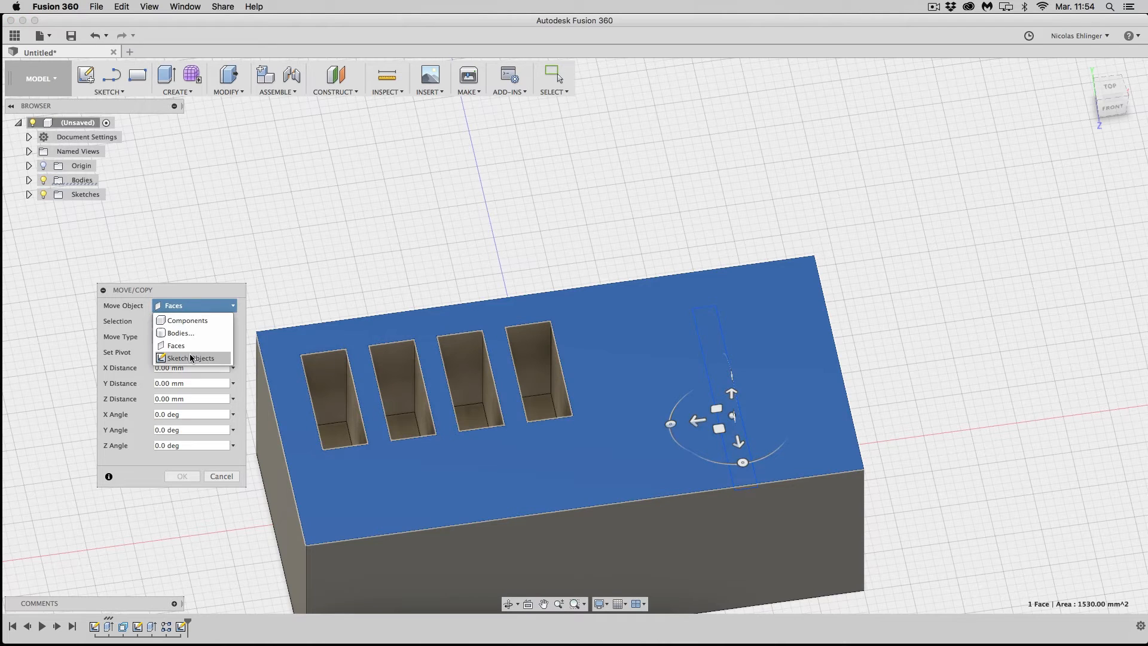
left_click(191, 358)
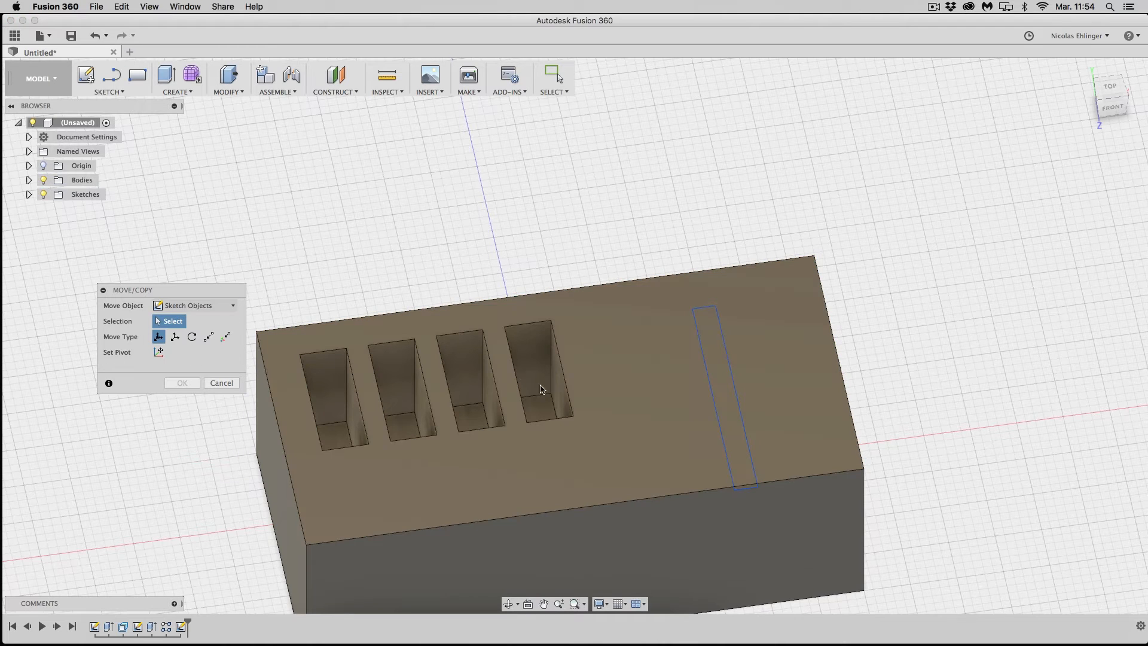
left_click(713, 411)
left_click(737, 410)
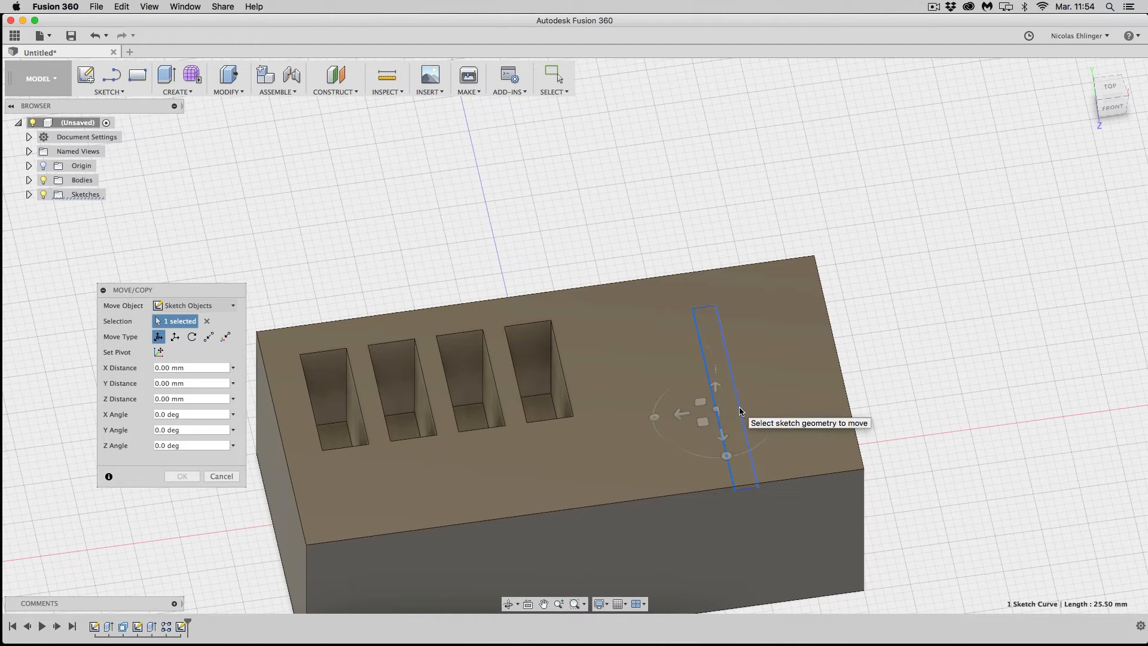
left_click(705, 309)
left_click(746, 489)
mouse_move(723, 436)
left_mouse_down()
mouse_move(720, 387)
mouse_move(766, 393)
left_mouse_up()
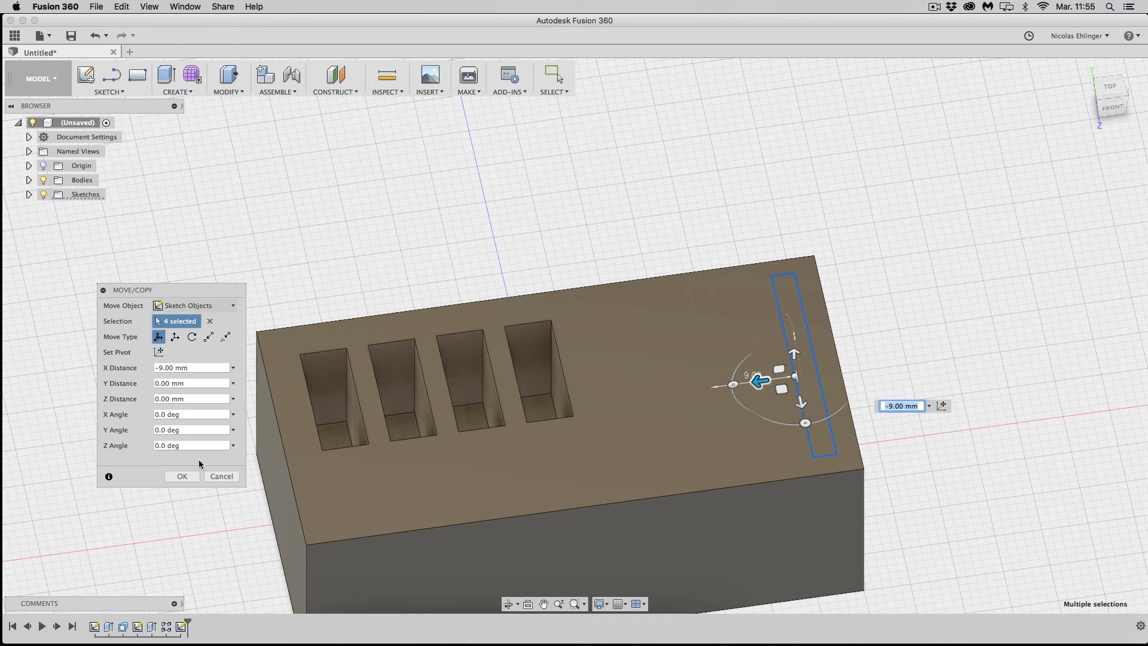
left_click(182, 476)
- Extrude the narrow rectangle's profile 17 mm down into the block as a cut
middle_click_drag(957, 406, 826, 393)
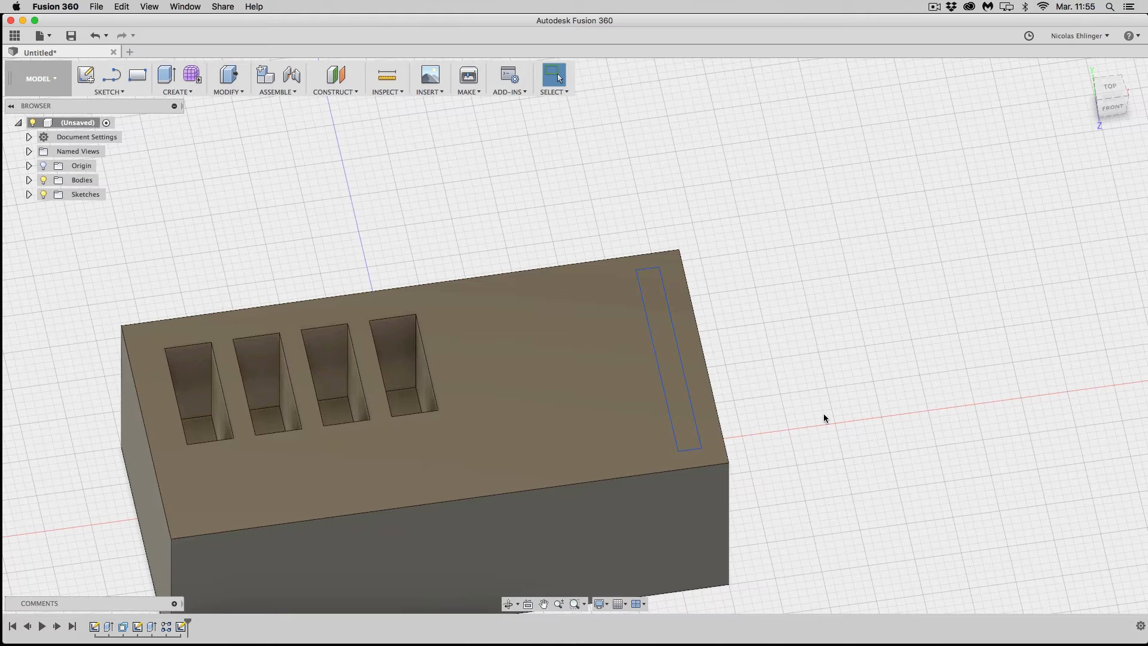
mouse_move(820, 401)
middle_mouse_down("shift")
mouse_move(795, 415)
mouse_move(802, 400)
middle_mouse_up("shift")
left_click(668, 410)
right_click(675, 381)
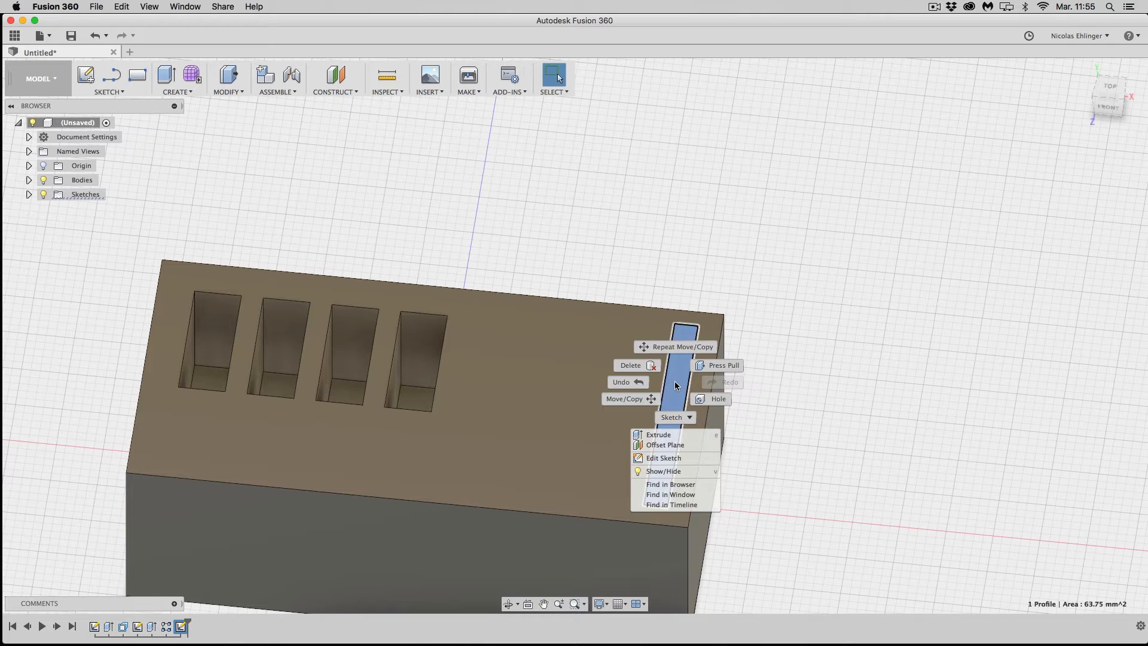
left_click(673, 439)
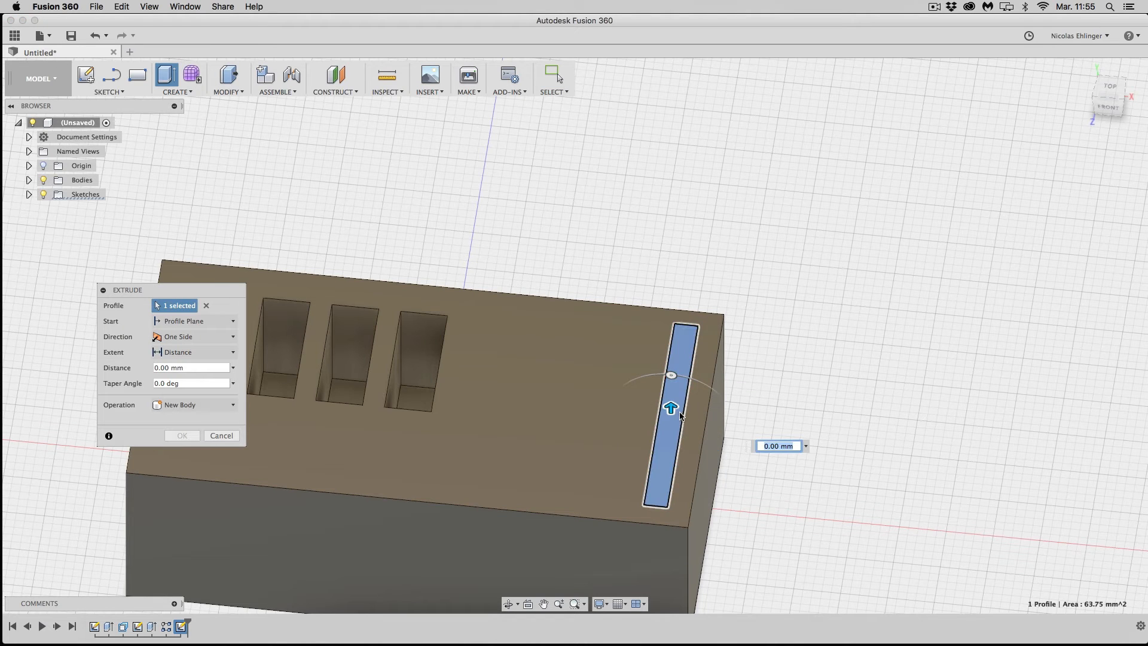
left_click_drag(671, 408, 671, 521)
middle_click_drag(813, 443, 804, 310)
middle_click_drag(751, 467, 753, 429, "shift")
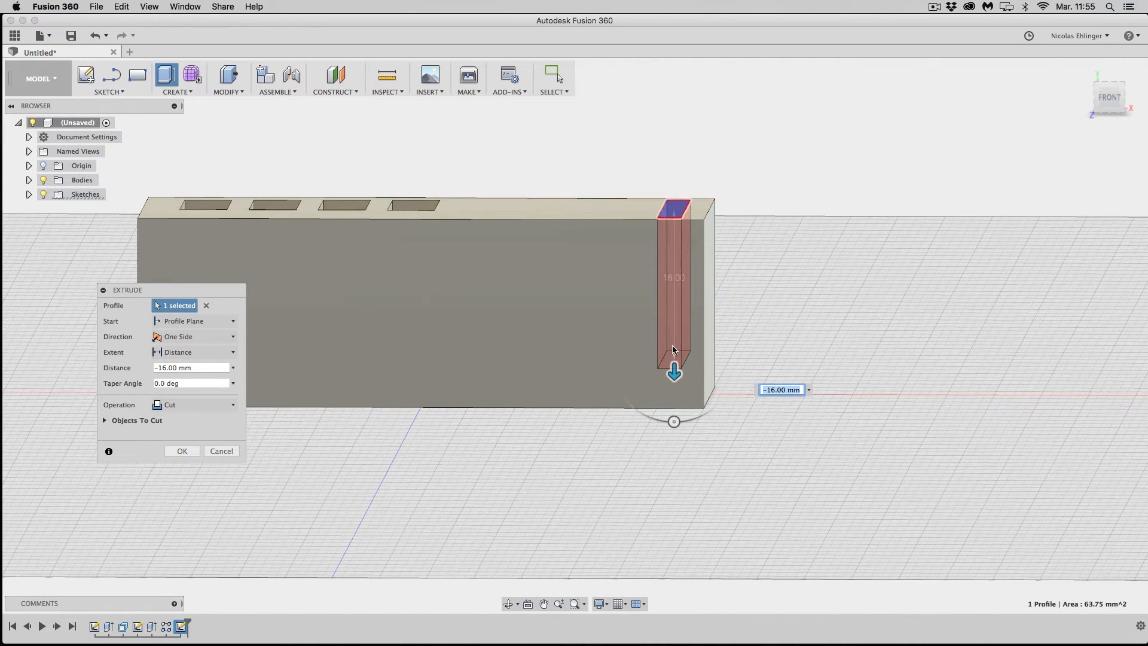
mouse_move(673, 375)
left_mouse_down()
mouse_move(676, 426)
mouse_move(676, 384)
left_mouse_up()
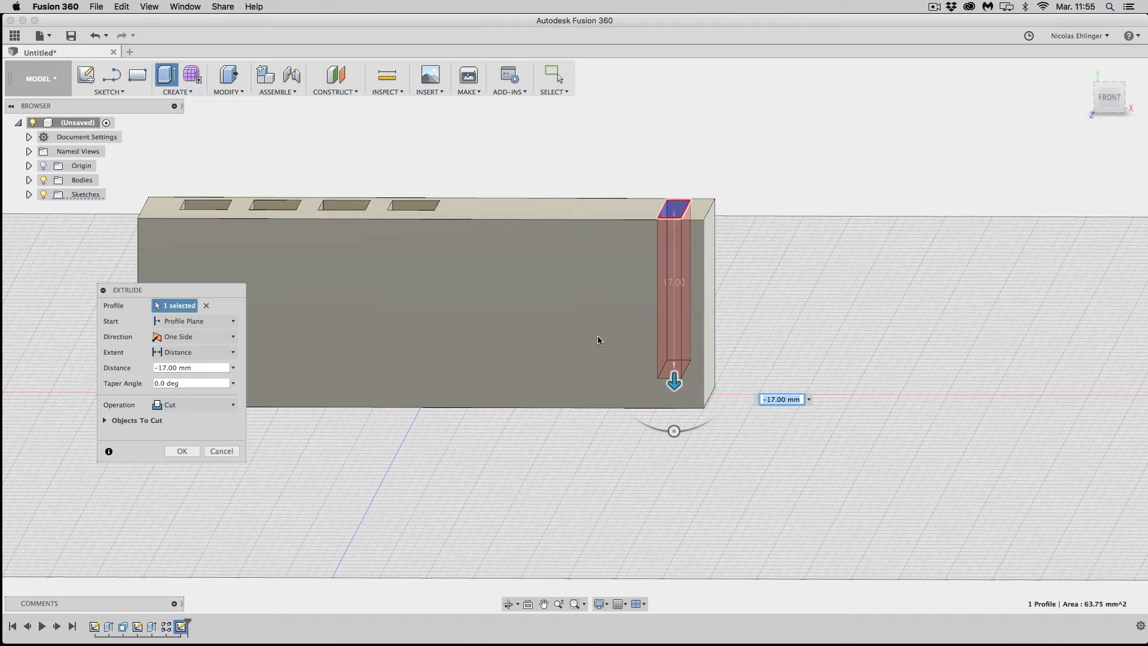
left_click(182, 451)
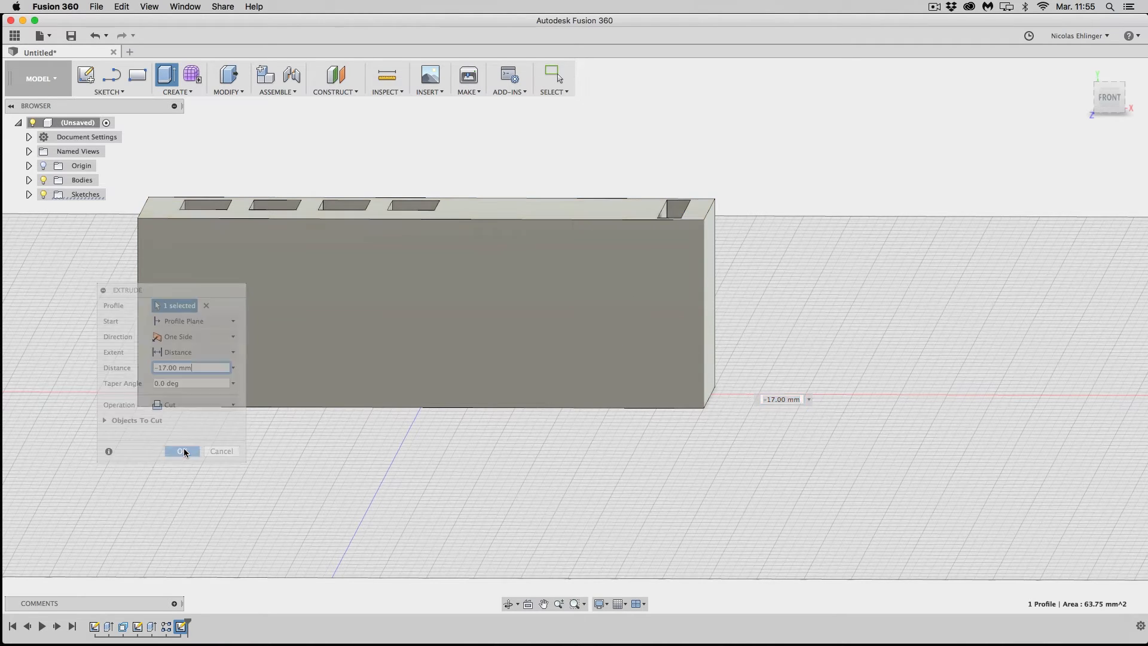
- Select the five inner faces of the narrow slot: its floor, both long walls and both end walls
middle_click_drag(601, 300, 619, 348)
left_click(614, 308)
left_click(679, 318)
middle_click_drag(605, 310, 739, 311)
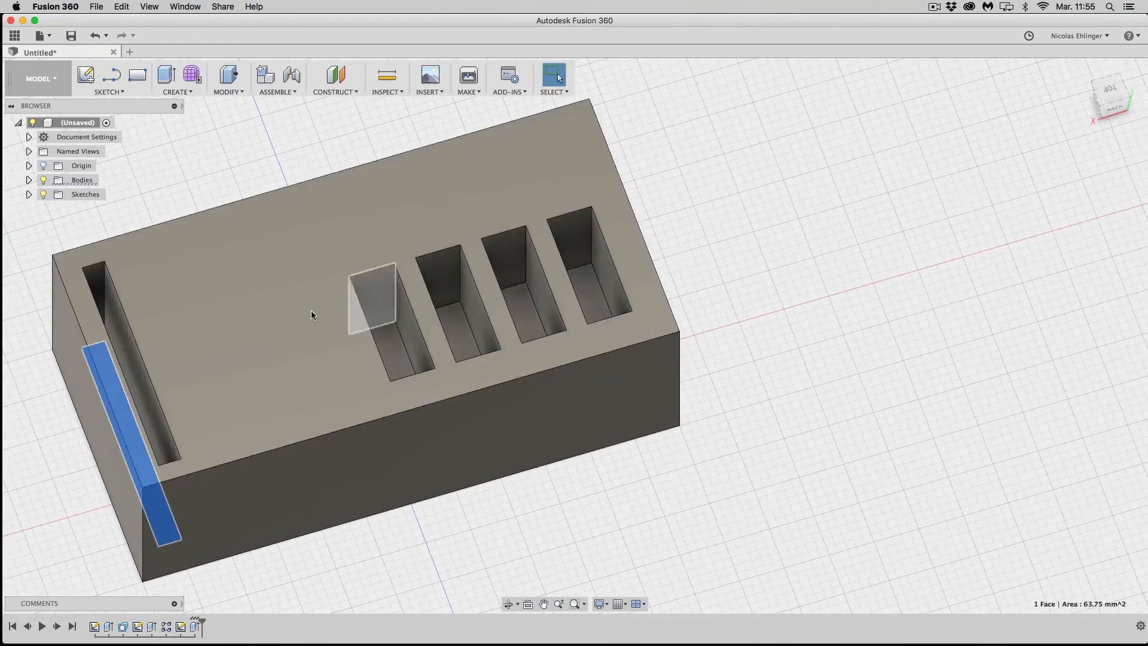
left_click(141, 372, "shift")
middle_click_drag(177, 342, 257, 291, "shift")
left_click(121, 242, "shift")
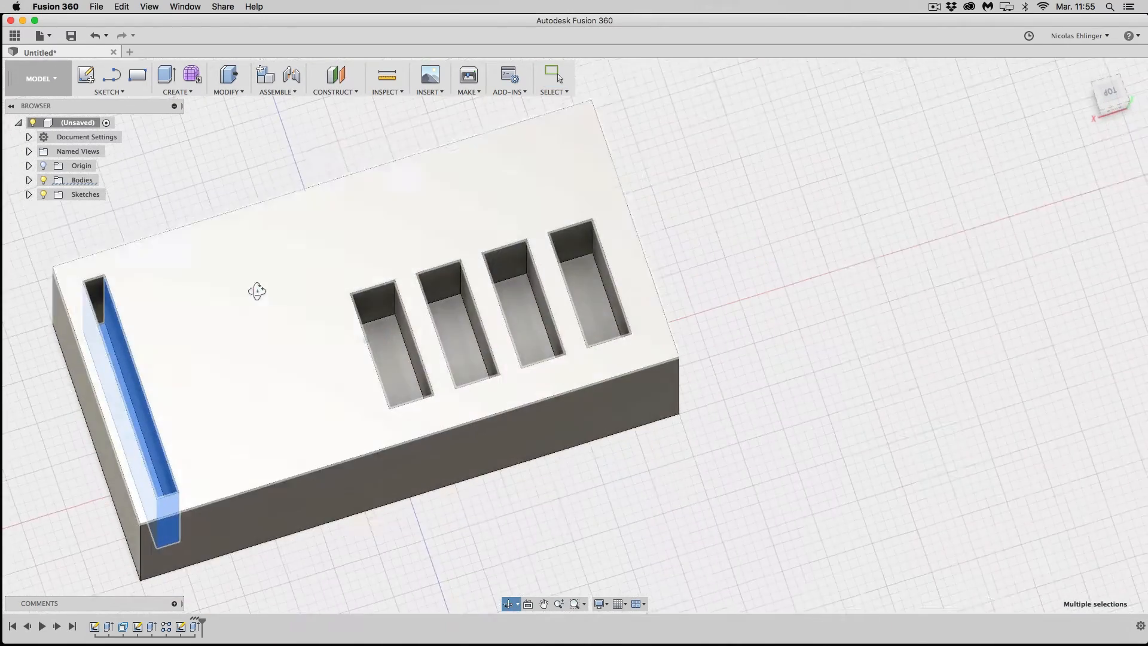
middle_click_drag(174, 296, 487, 293, "shift")
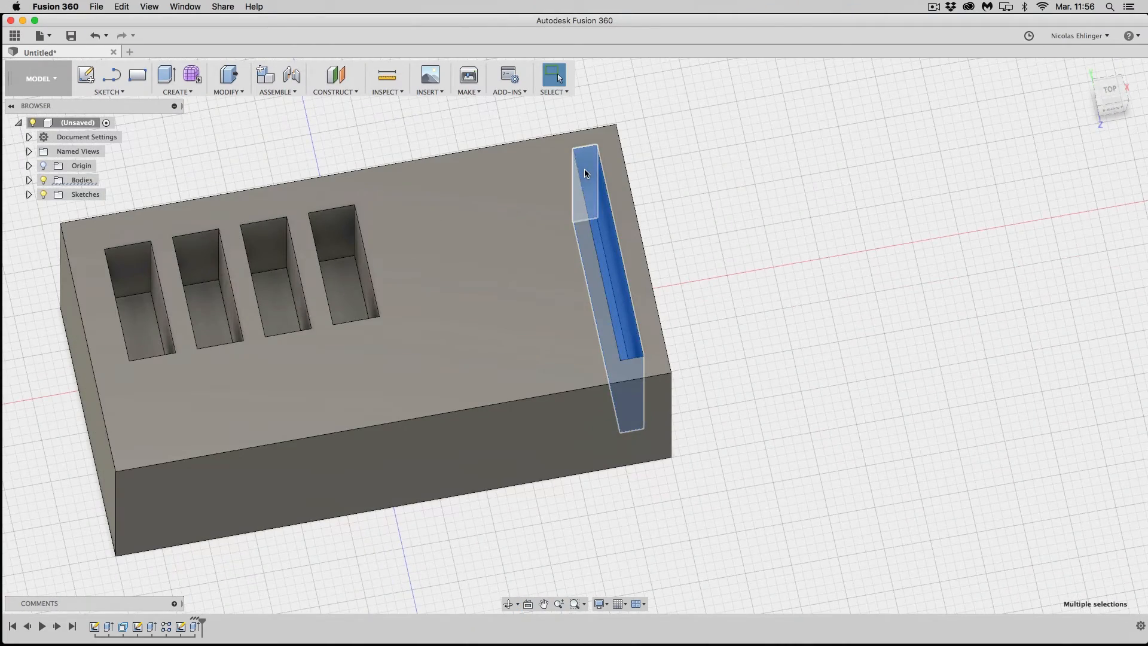
left_click(582, 174)
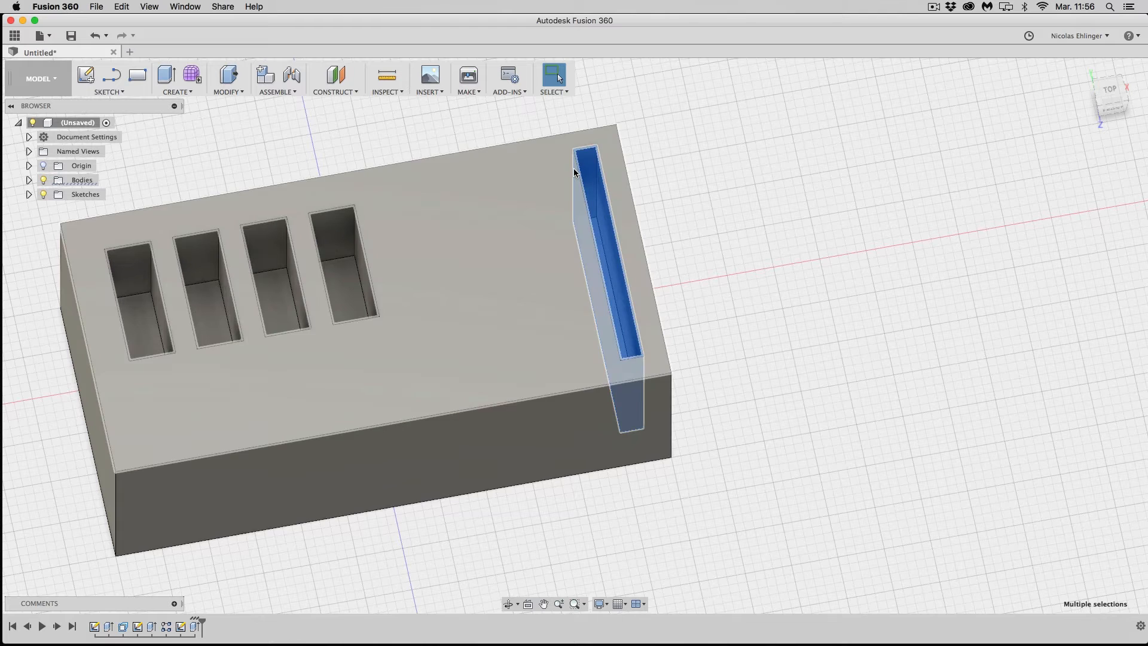
- Start a rectangular pattern of the selected slot faces and use the slot's long top edge as the direction
left_click(184, 89)
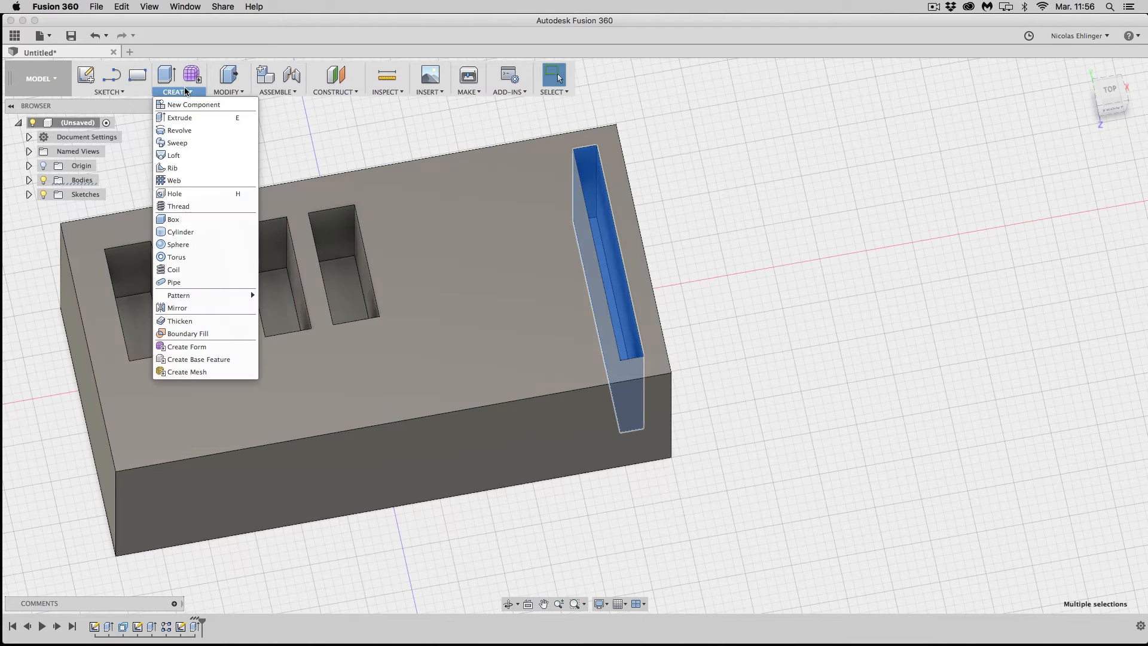
mouse_move(200, 292)
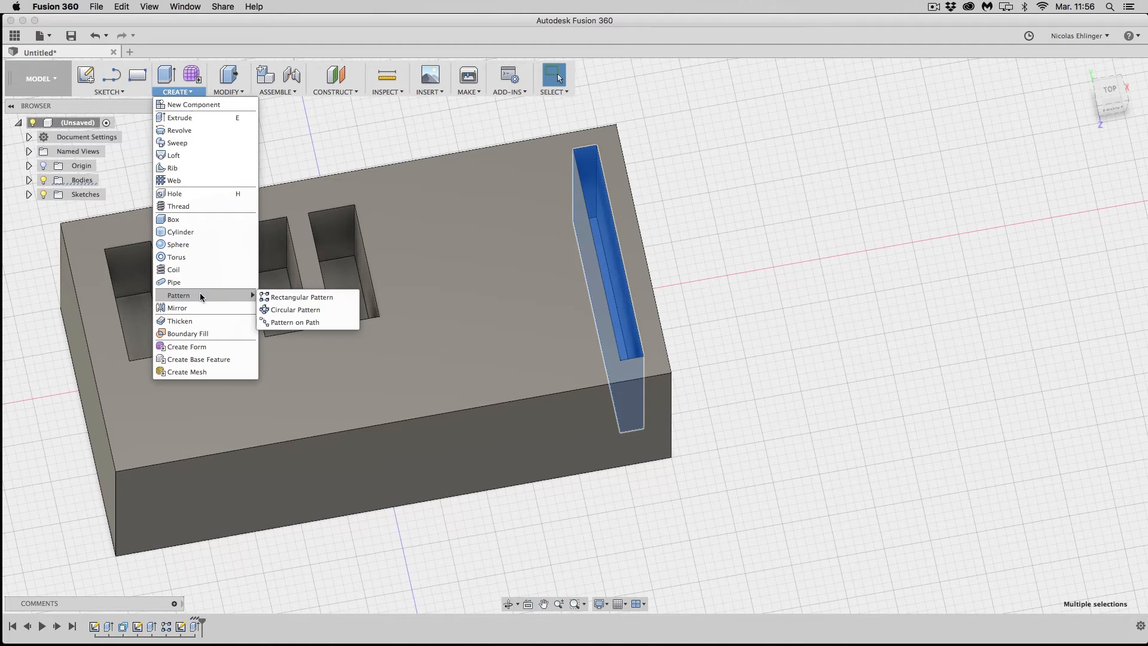
left_click(288, 297)
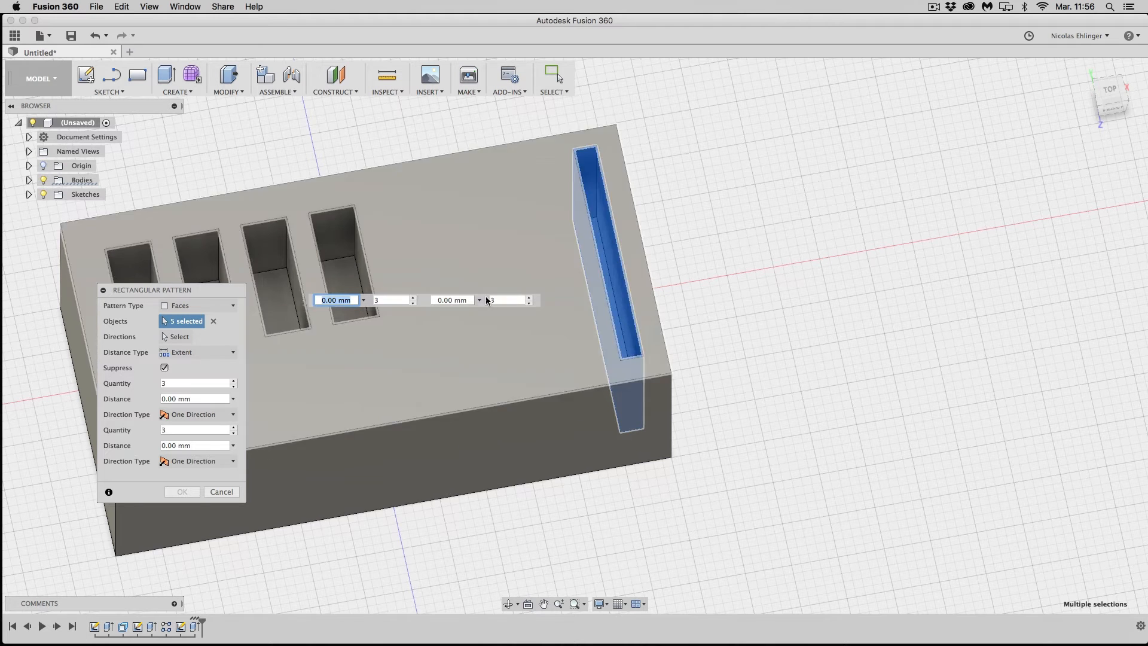
left_click(179, 337)
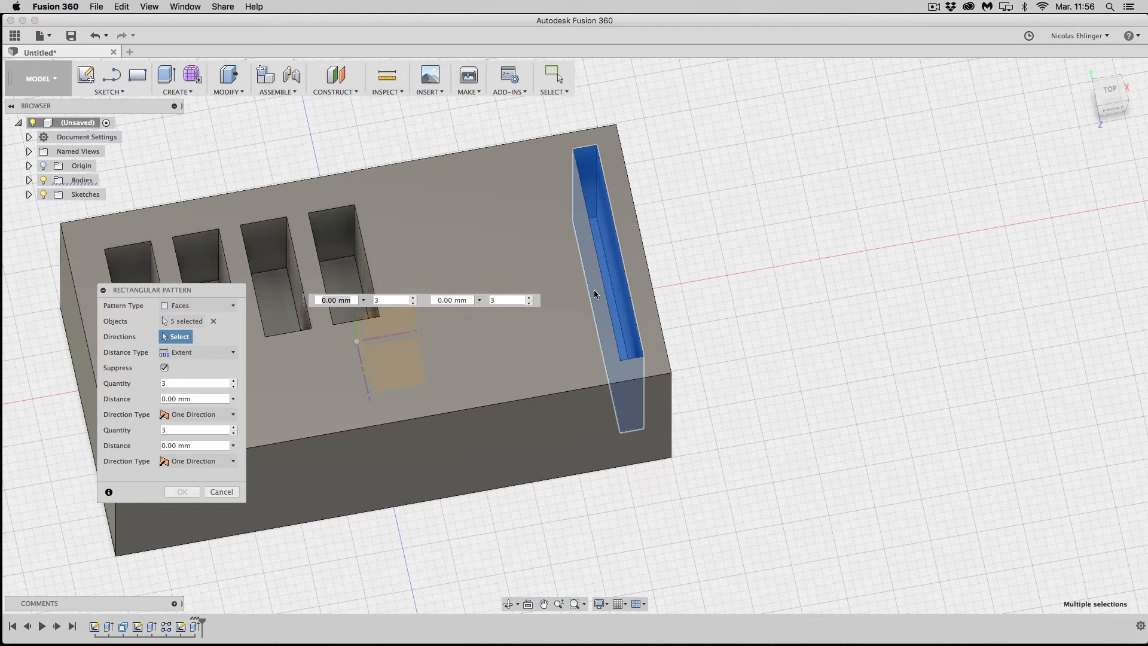
scroll(594, 290, "up", 2)
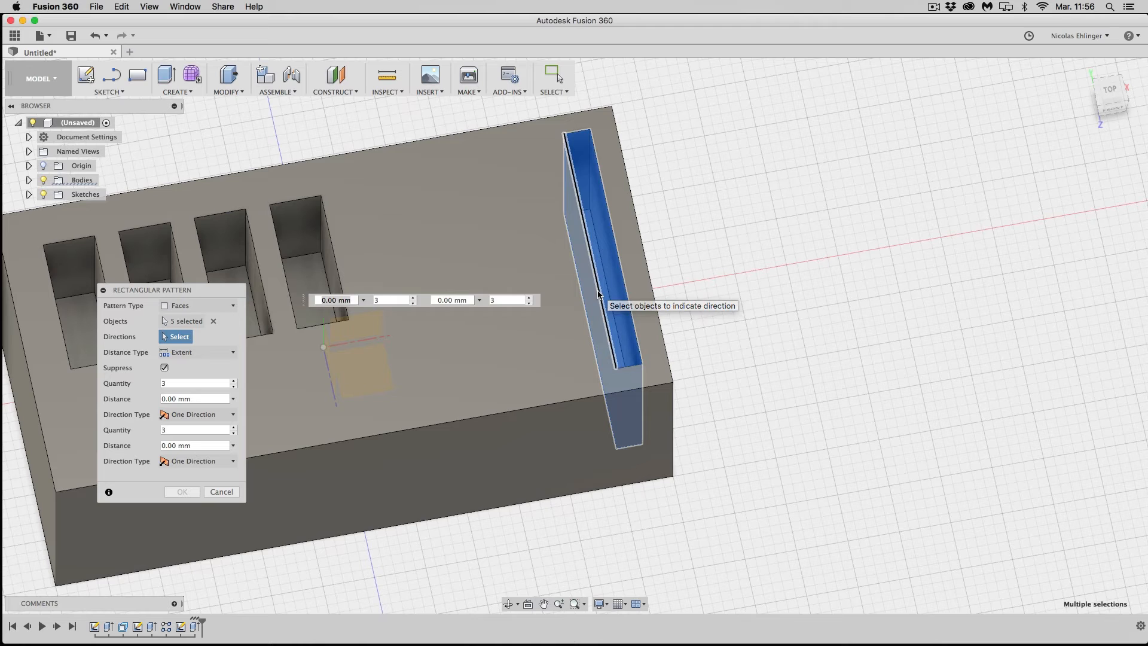
left_click(590, 290)
- Pattern the slot toward the pockets with a quantity of 4 over a 16 mm extent
left_click_drag(587, 289, 494, 301)
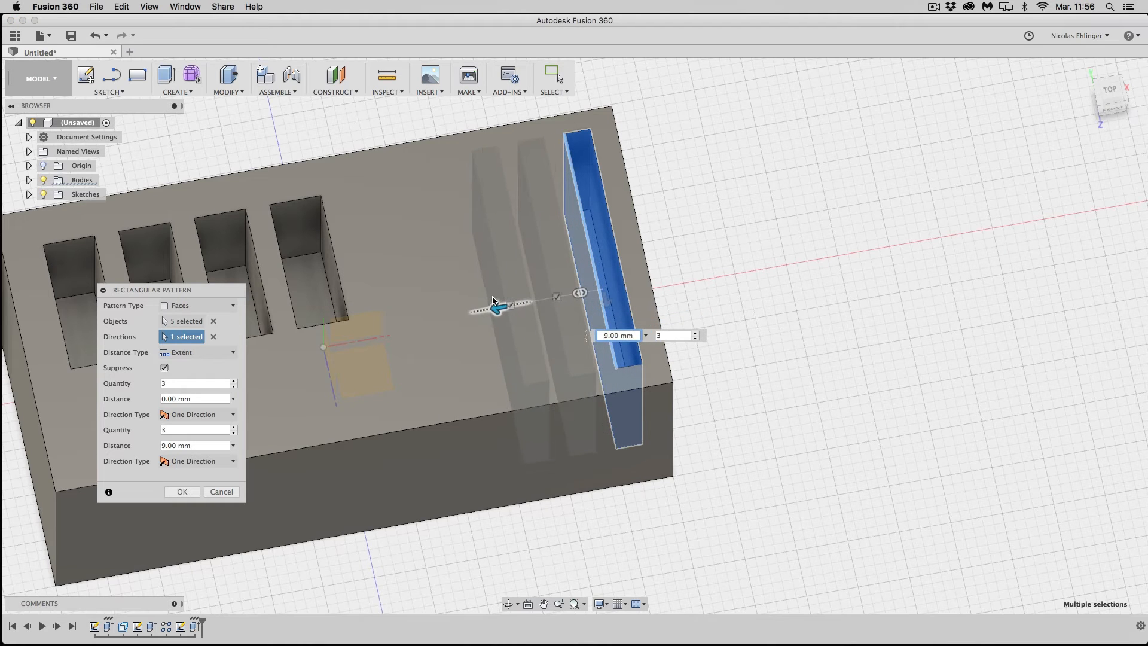
left_click(694, 332)
left_click_drag(496, 308, 423, 321)
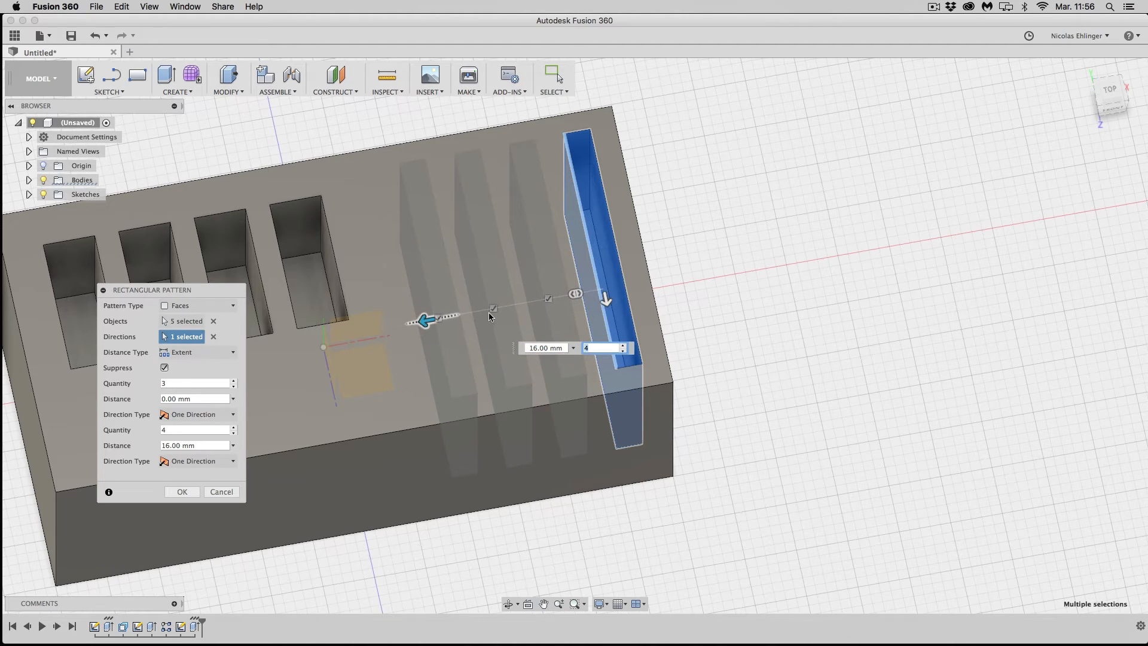
middle_click_drag(791, 288, 841, 275)
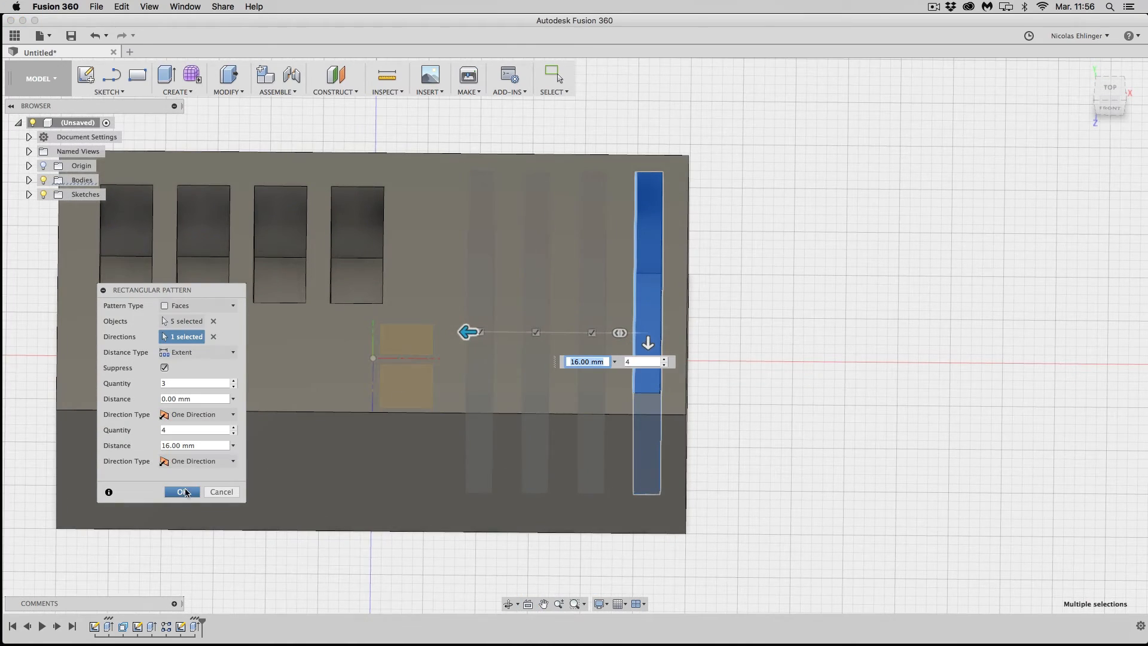
left_click(184, 492)
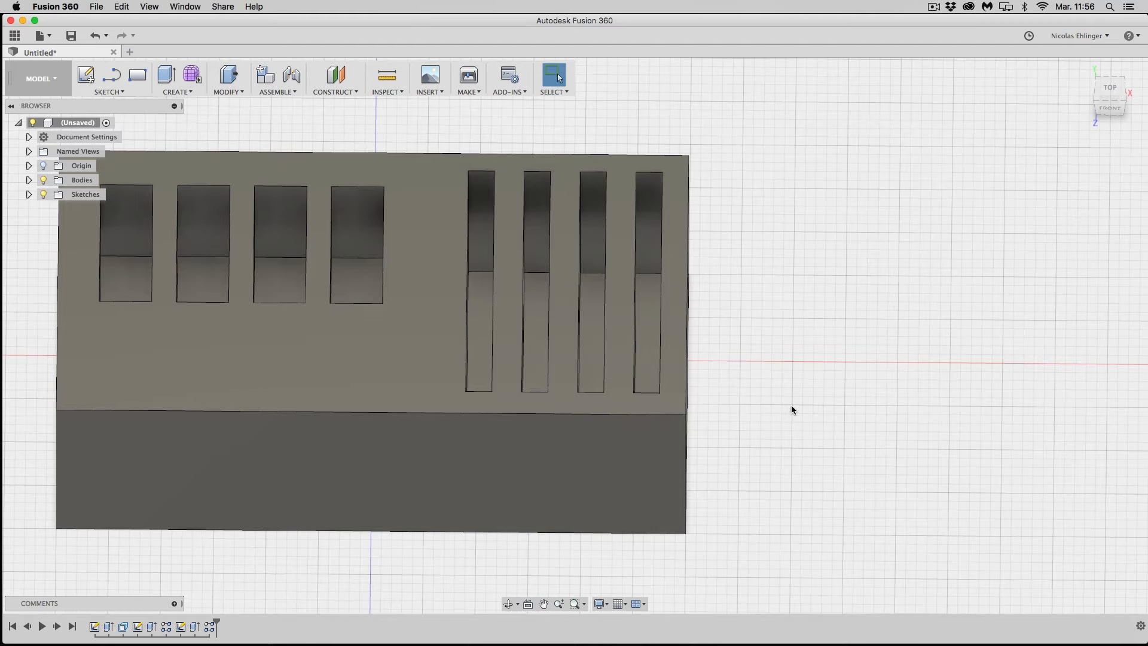
- Create a sketch on the block's long front side face
middle_click_drag(806, 405, 865, 318)
left_click(629, 405)
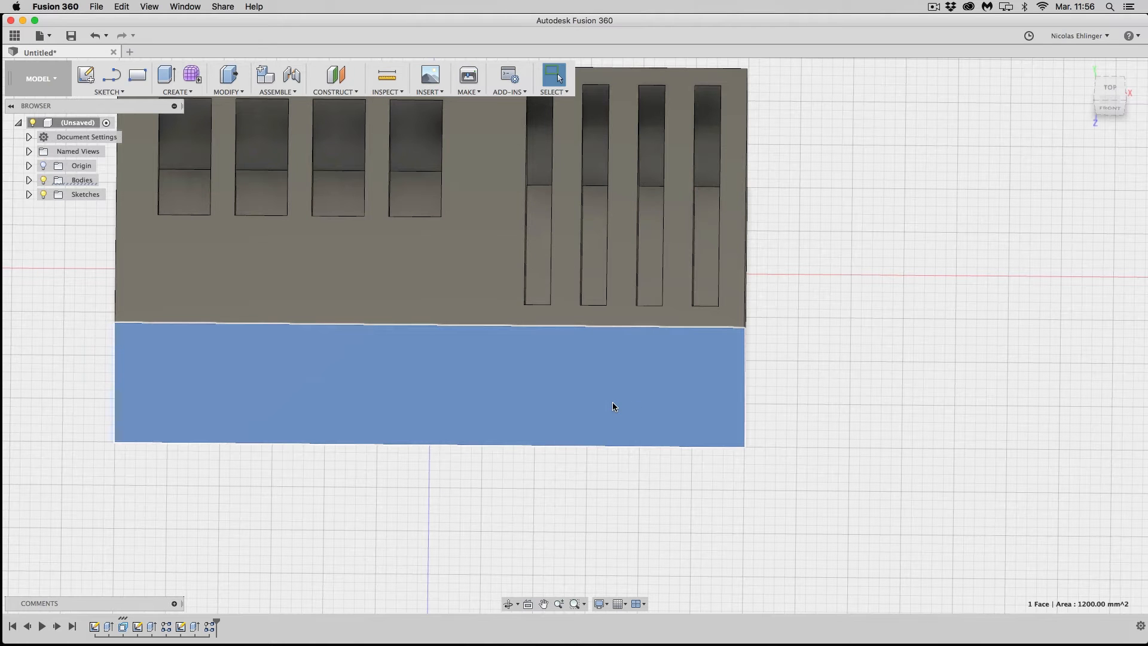
right_click(613, 406)
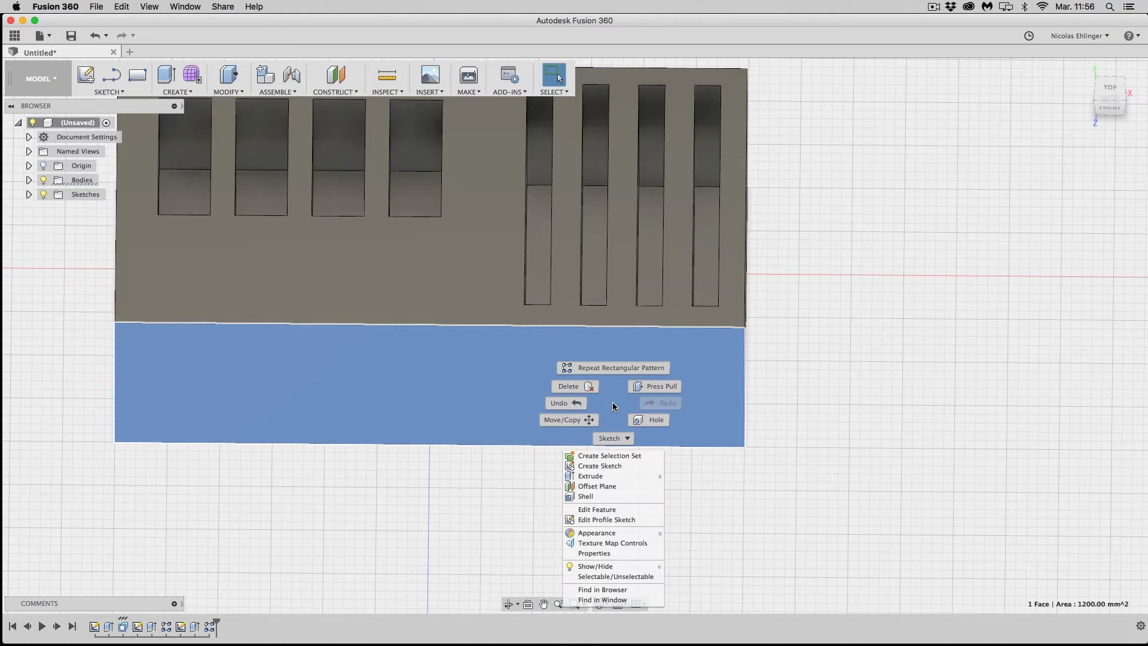
left_click(610, 466)
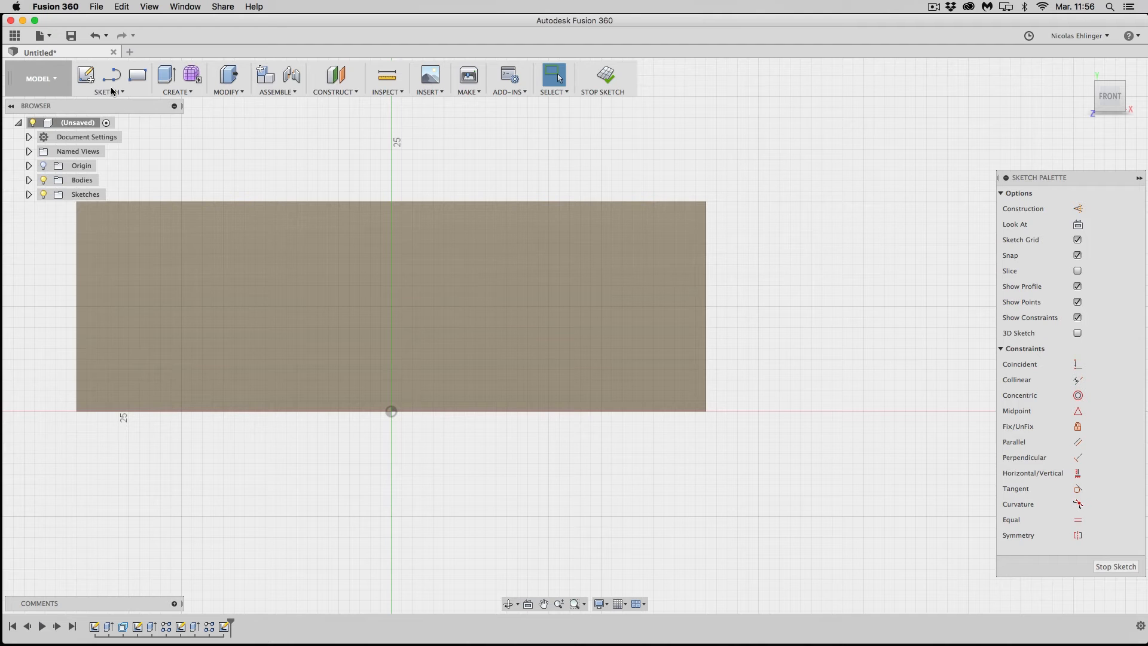
- Place the sketch text "Usb" with a height of 10 mm on the right part of the front face
left_click(111, 91)
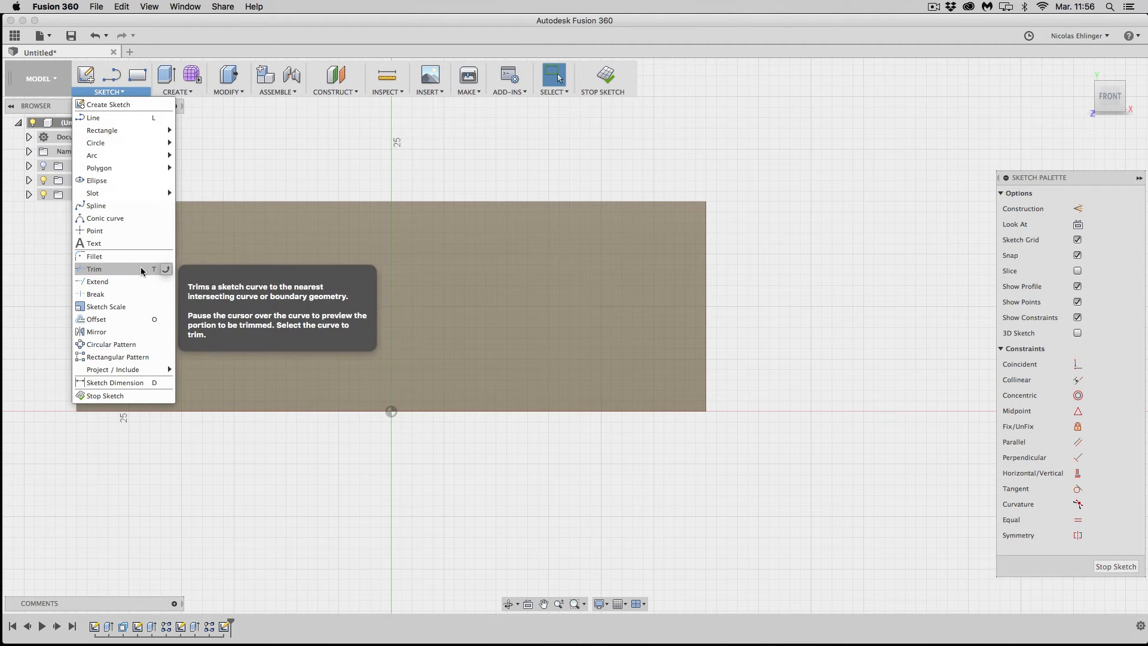
left_click(94, 243)
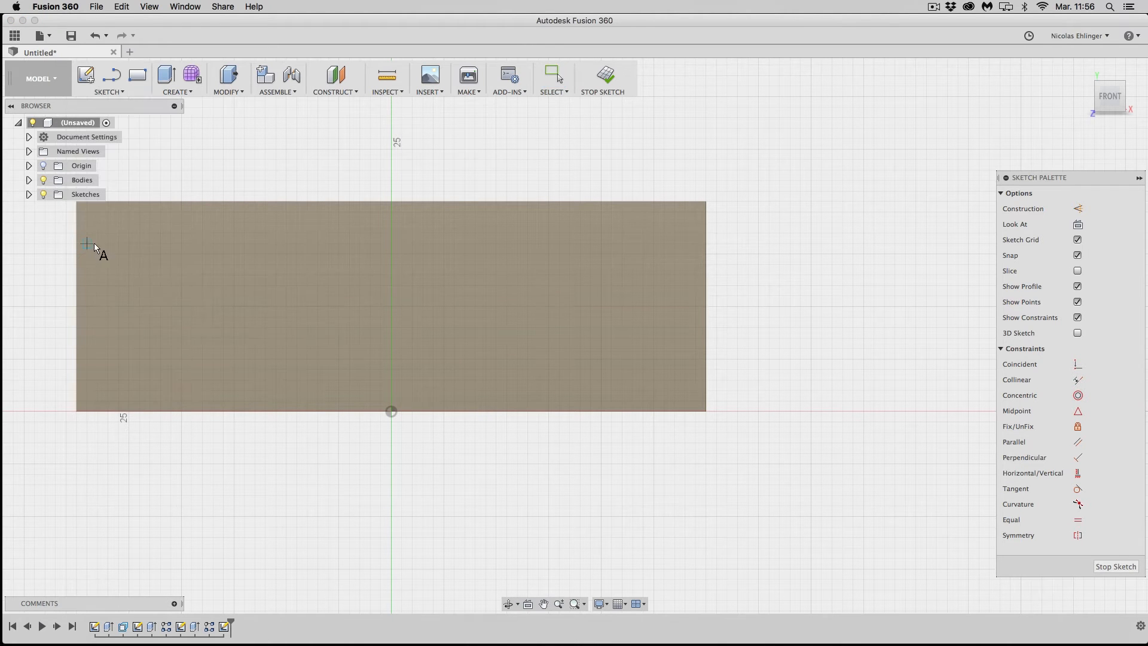
left_click(506, 349)
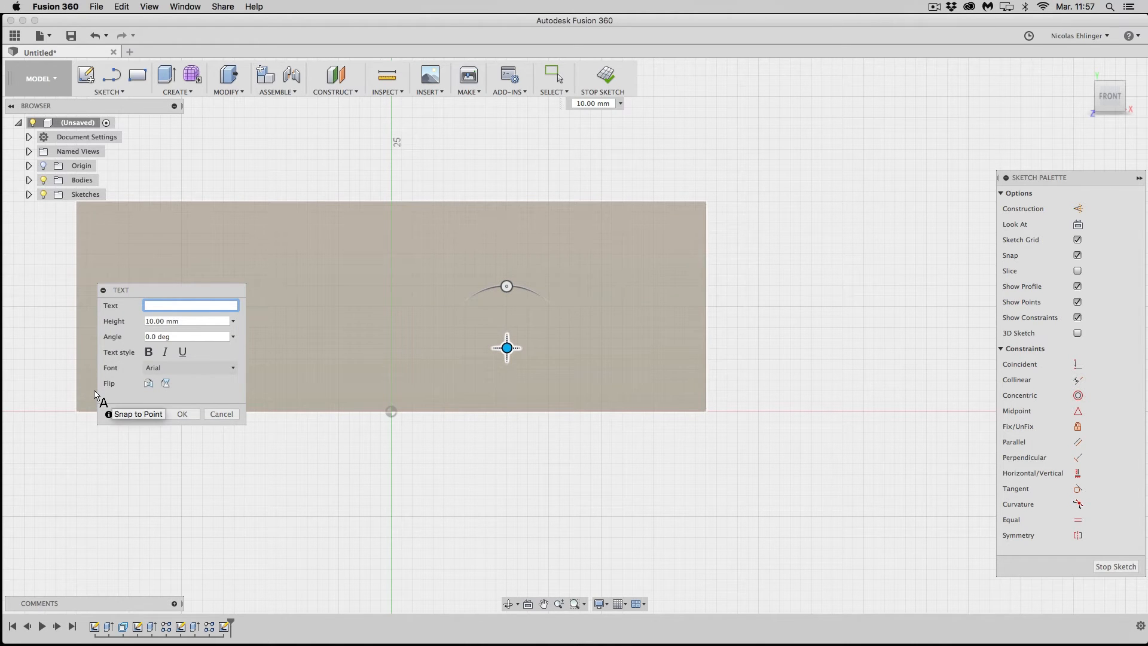
type("Usb")
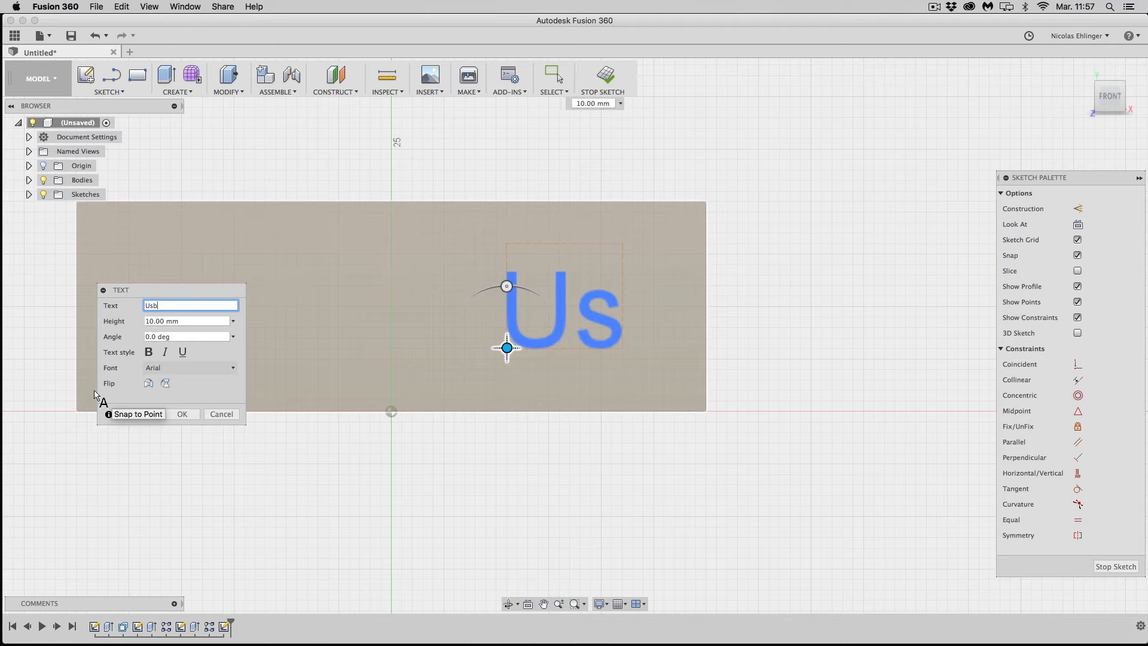
- Set the text's font to Impact, accept the text and finish the sketch
left_click(236, 368)
scroll(186, 438, "down", 3)
scroll(186, 439, "down", 10)
scroll(186, 438, "down", 6)
scroll(186, 438, "up", 3)
scroll(186, 438, "down", 8)
scroll(186, 438, "down", 8)
scroll(186, 439, "down", 6)
scroll(186, 438, "up", 6)
scroll(186, 439, "up", 6)
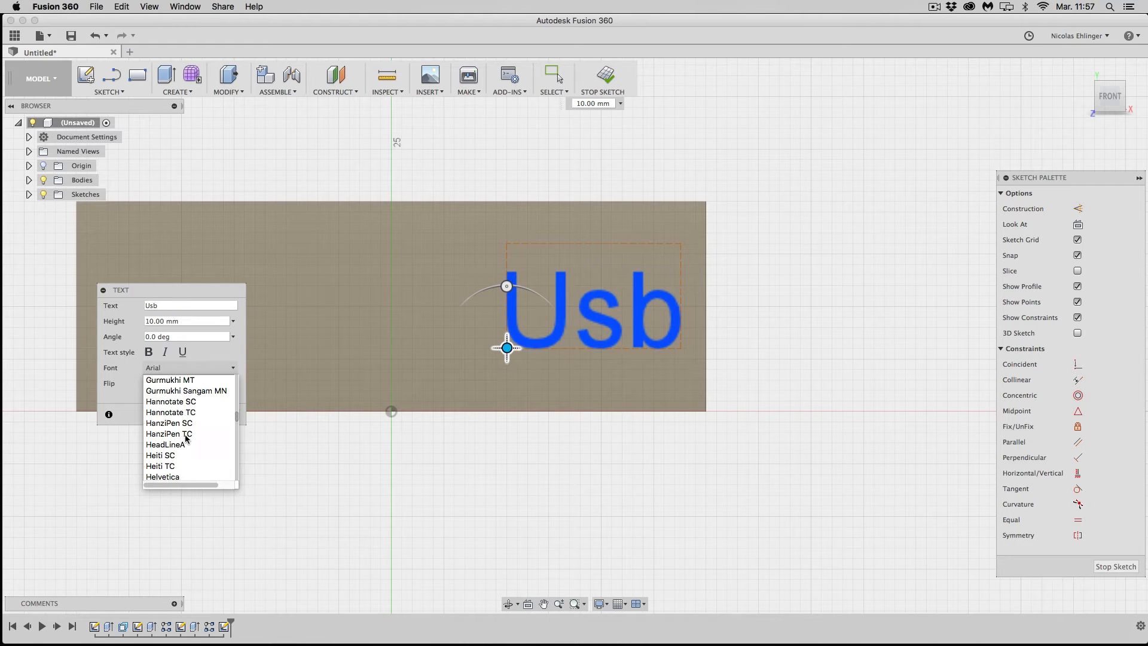
scroll(186, 439, "down", 6)
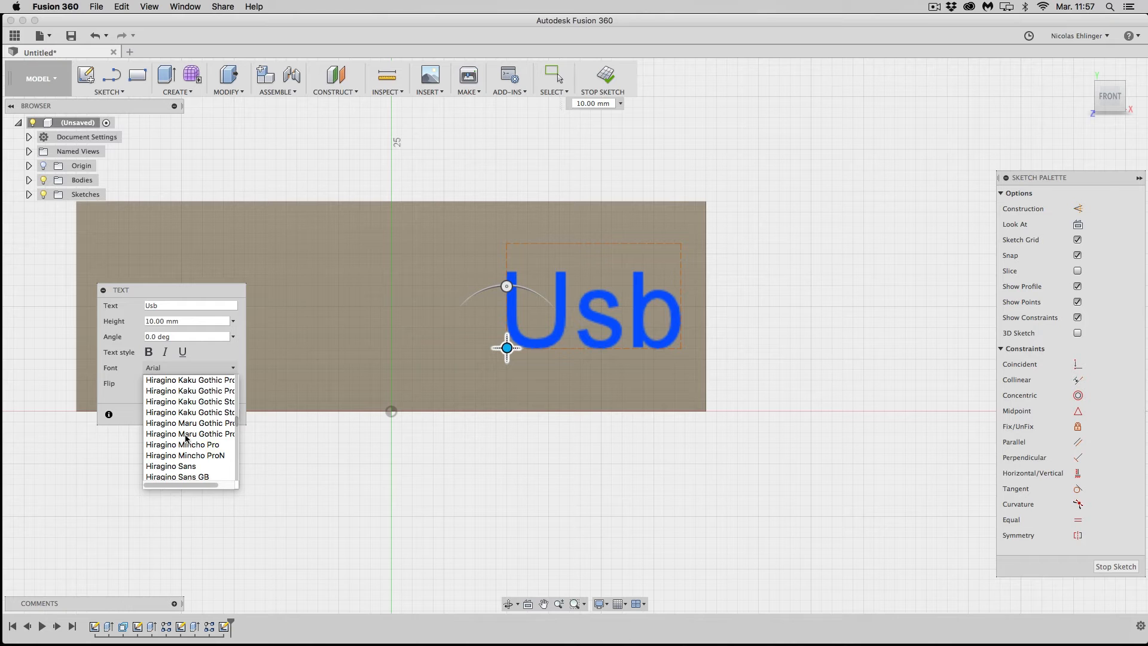
left_click(172, 446)
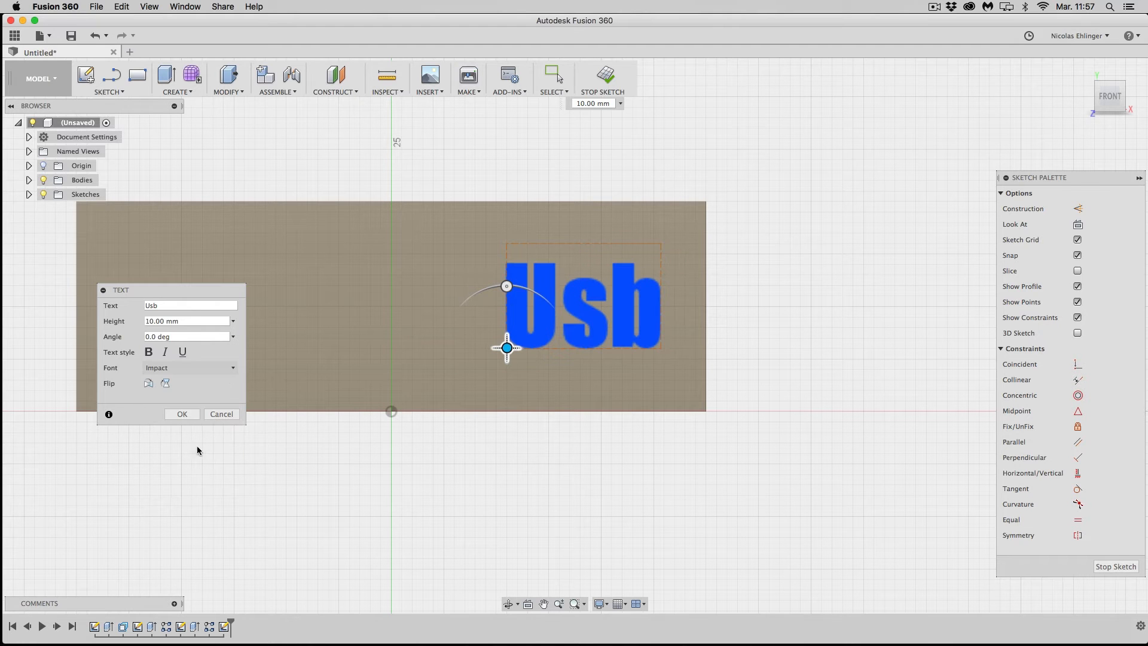
left_click(182, 414)
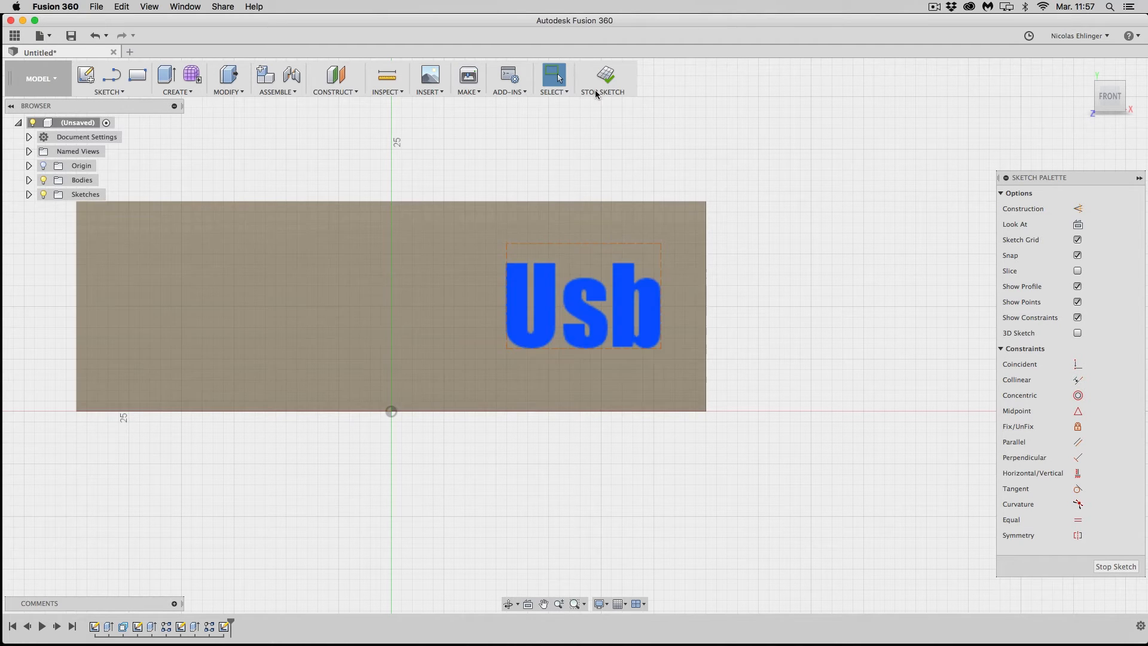
left_click(604, 75)
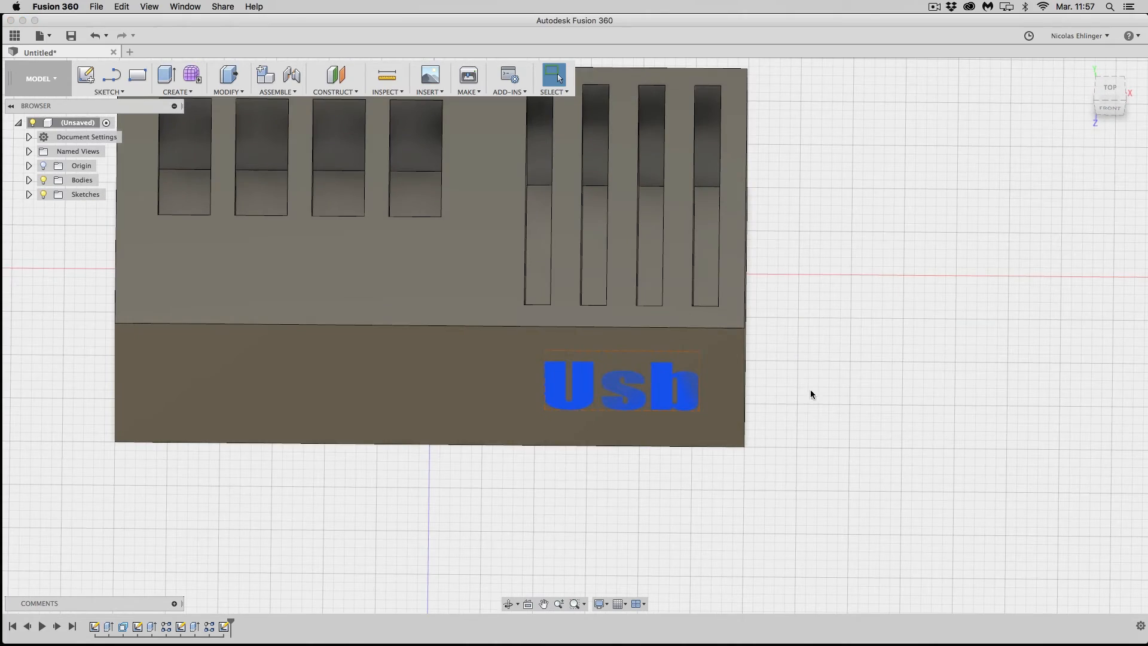
- Move the "Usb" sketch text on the front face 4 mm down and 1 mm toward the block's right end
middle_click_drag(814, 388, 767, 350, "shift")
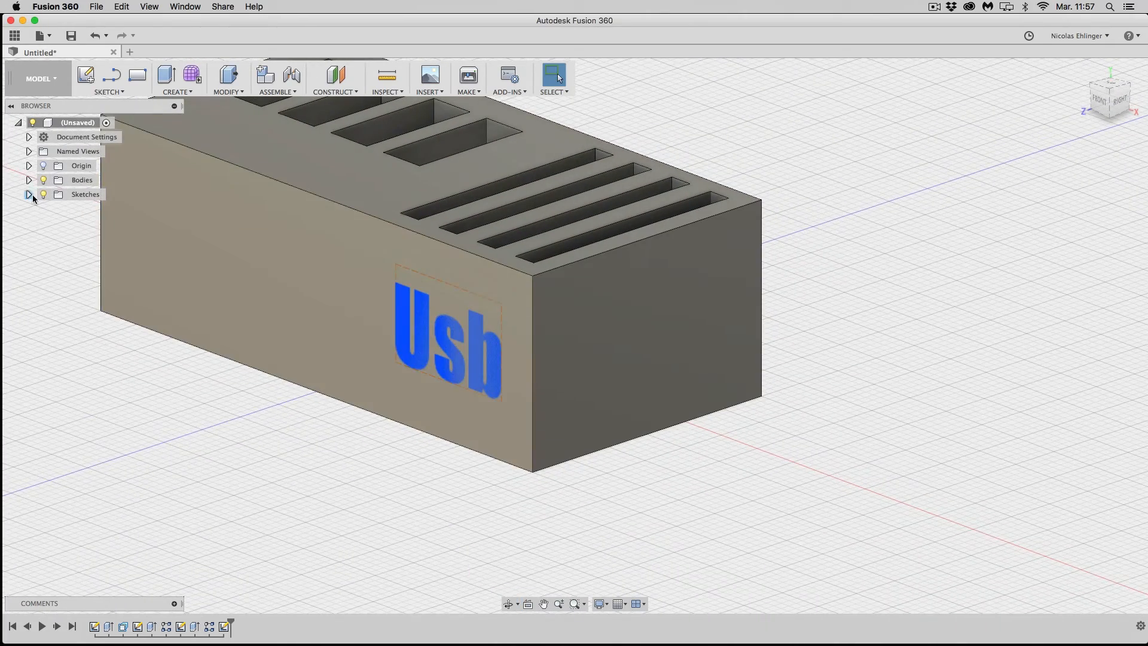
left_click(29, 194)
left_click(82, 253)
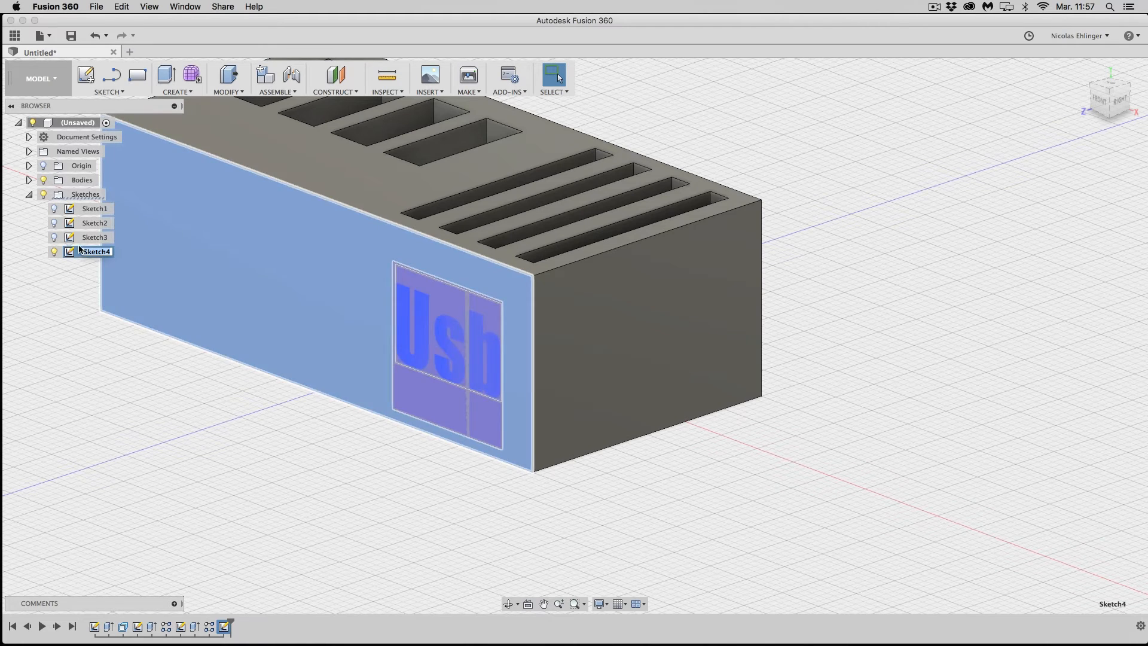
double_click(69, 251)
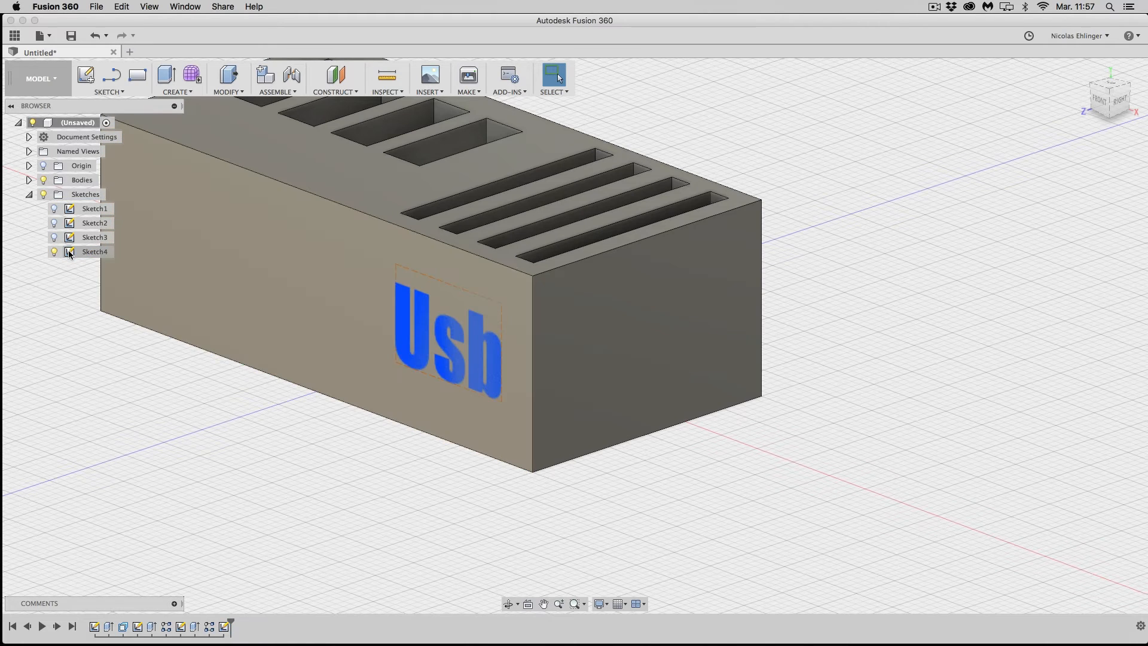
right_click(422, 326)
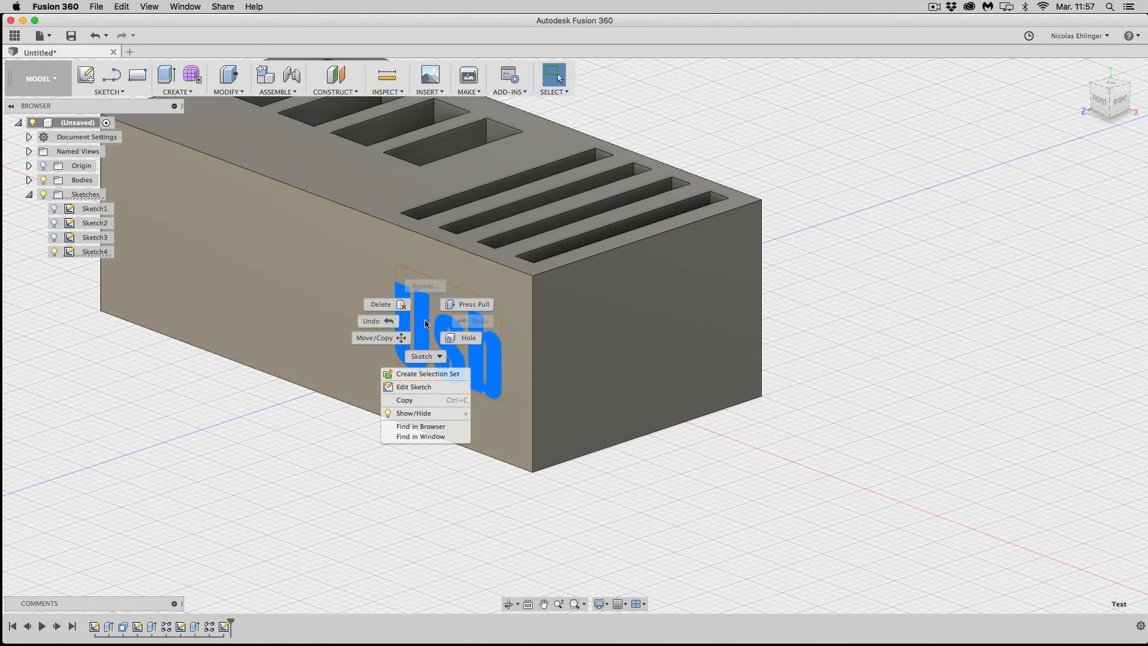
left_click(382, 337)
left_click_drag(396, 328, 394, 366)
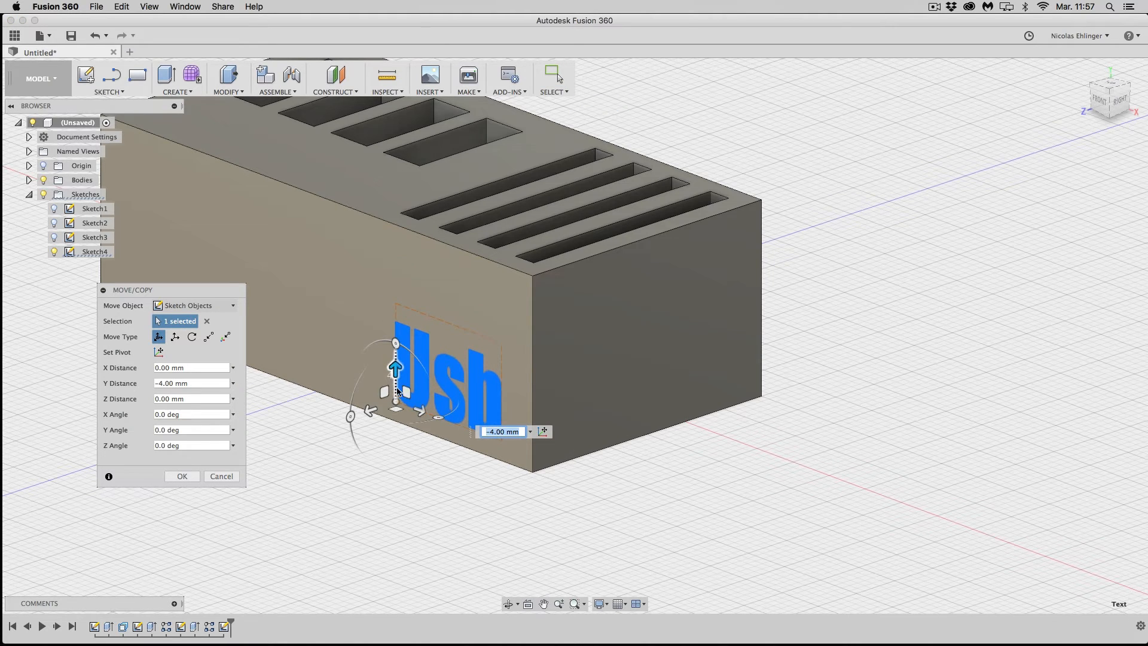
left_click_drag(419, 407, 427, 410)
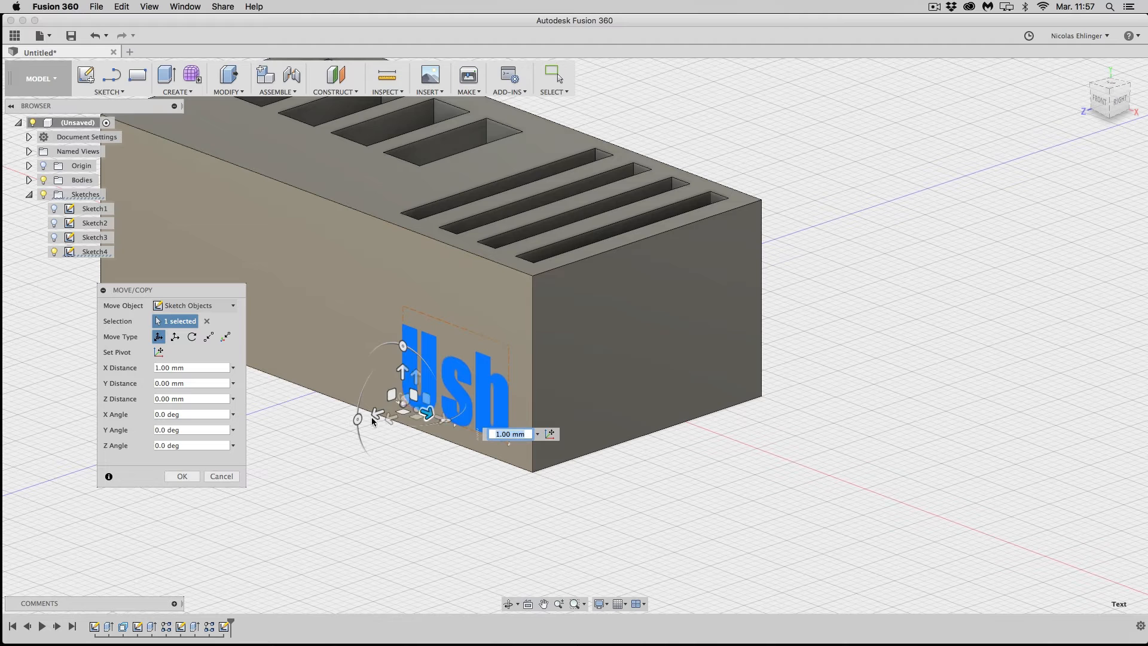
left_click(183, 476)
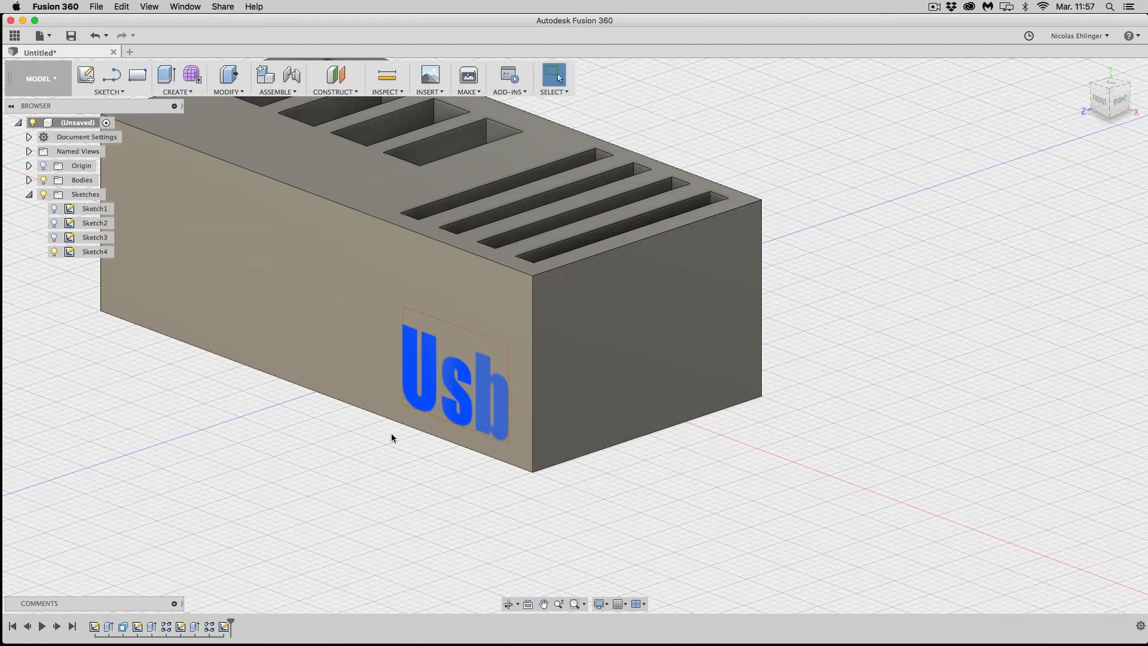
- Extrude the "Usb" text as a cut into the front face with a distance of -0.50 mm
right_click(410, 391)
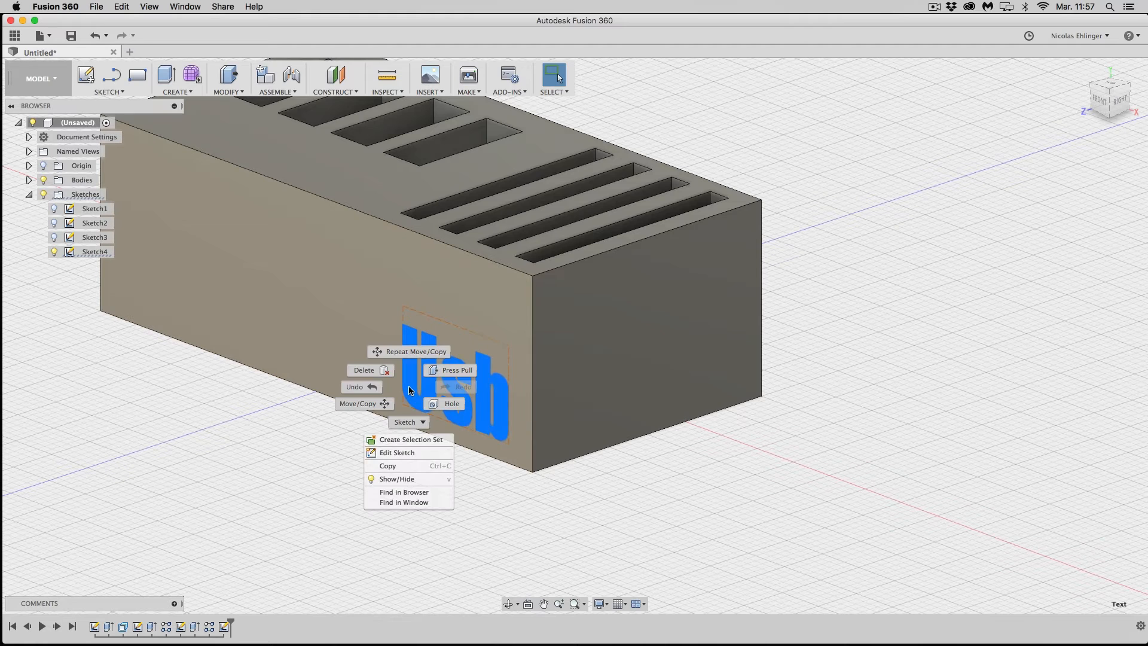
left_click(438, 369)
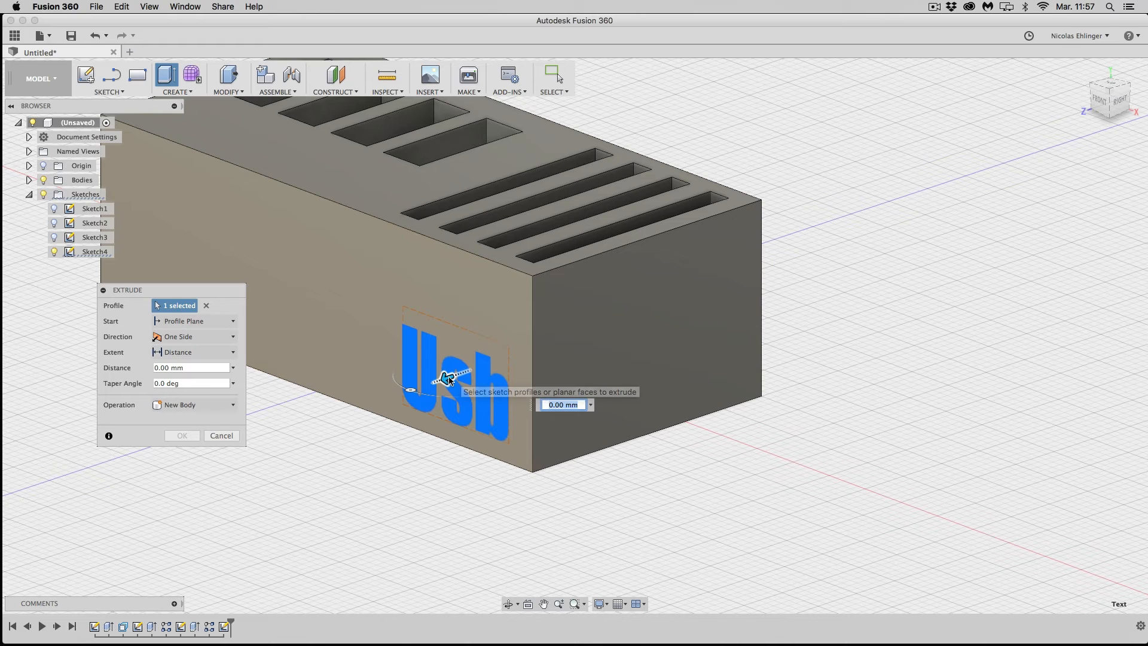
left_click_drag(450, 378, 458, 374)
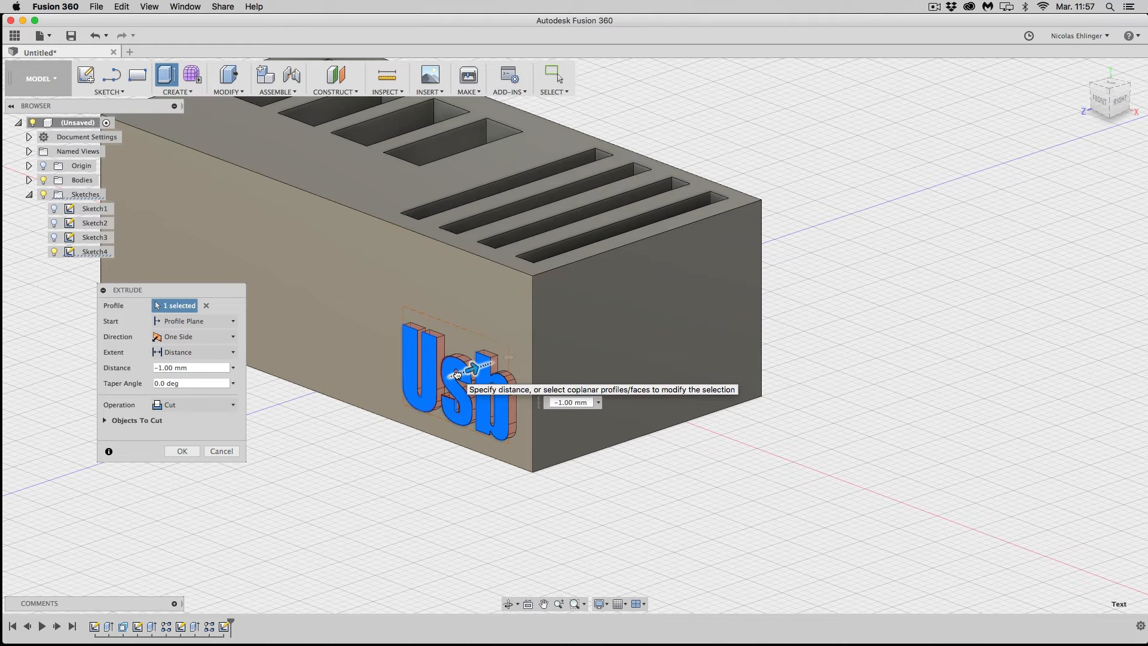
left_click(568, 402)
left_click_drag(573, 402, 559, 402)
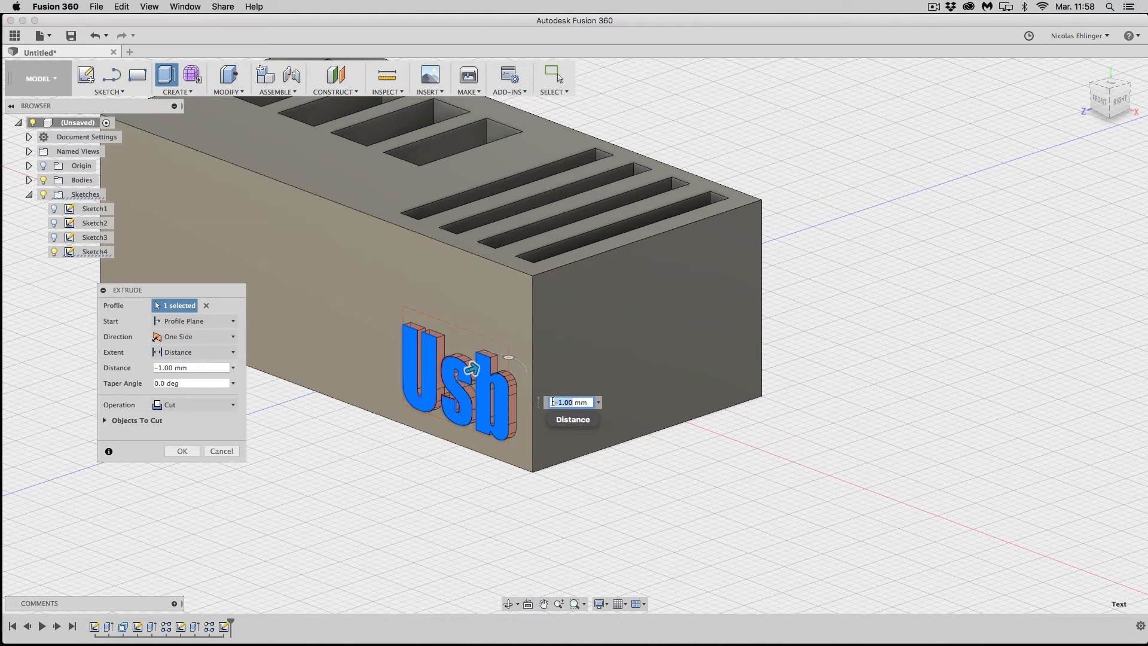
left_click(557, 401)
left_click_drag(557, 402, 572, 402)
type("-0.5")
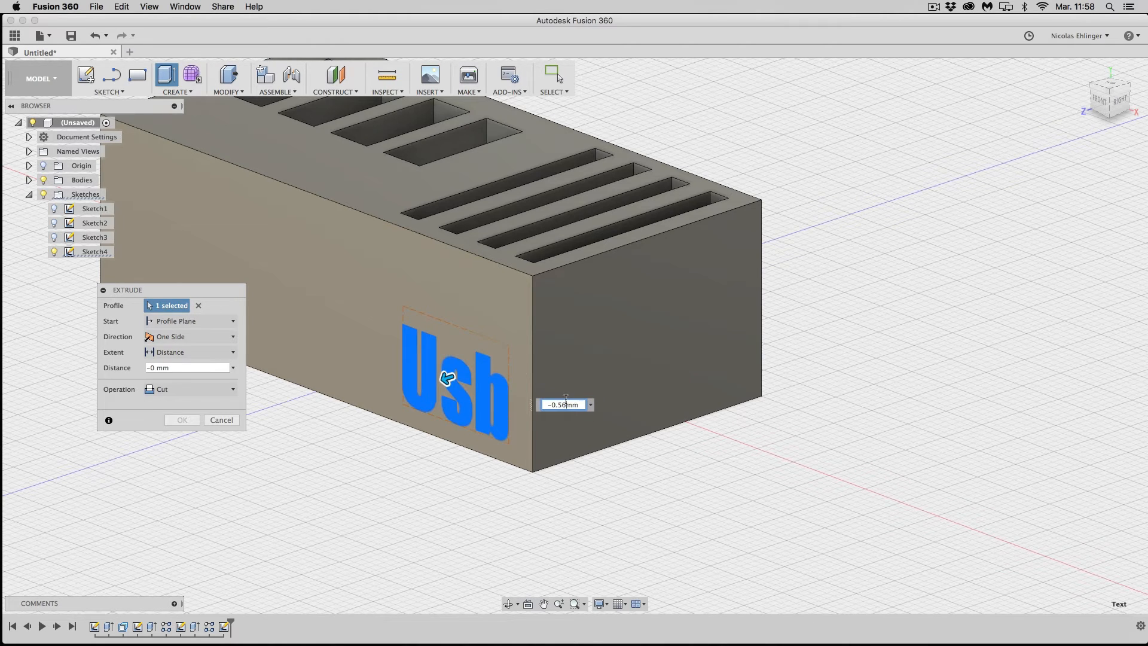
type("6")
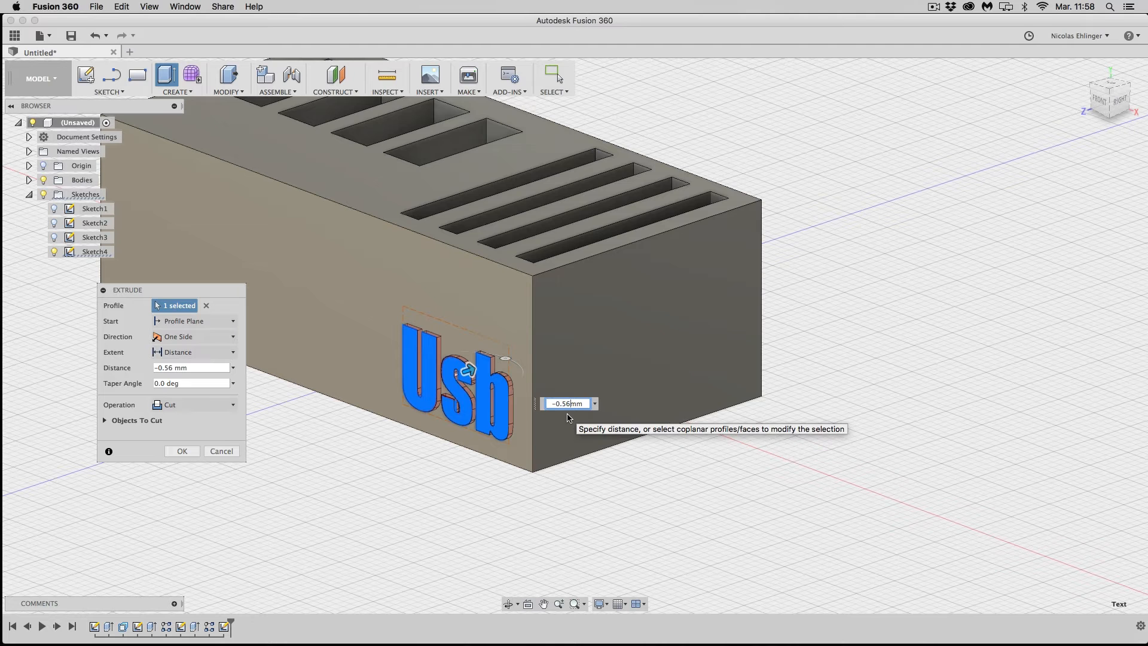
key("BackSpace")
type("0")
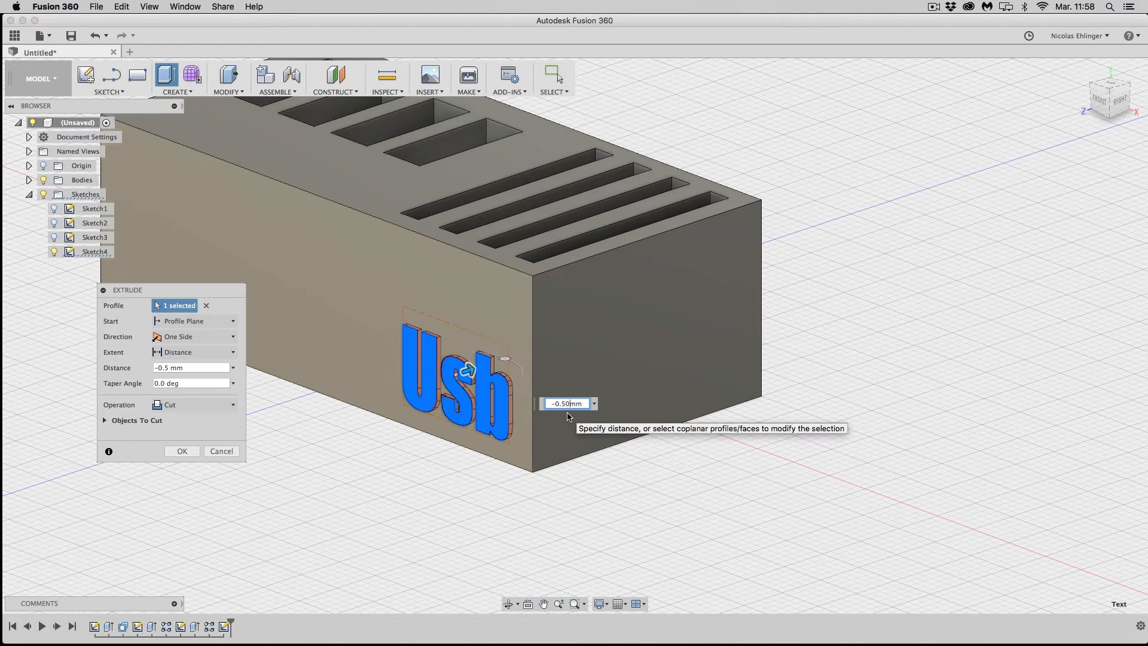
left_click(188, 451)
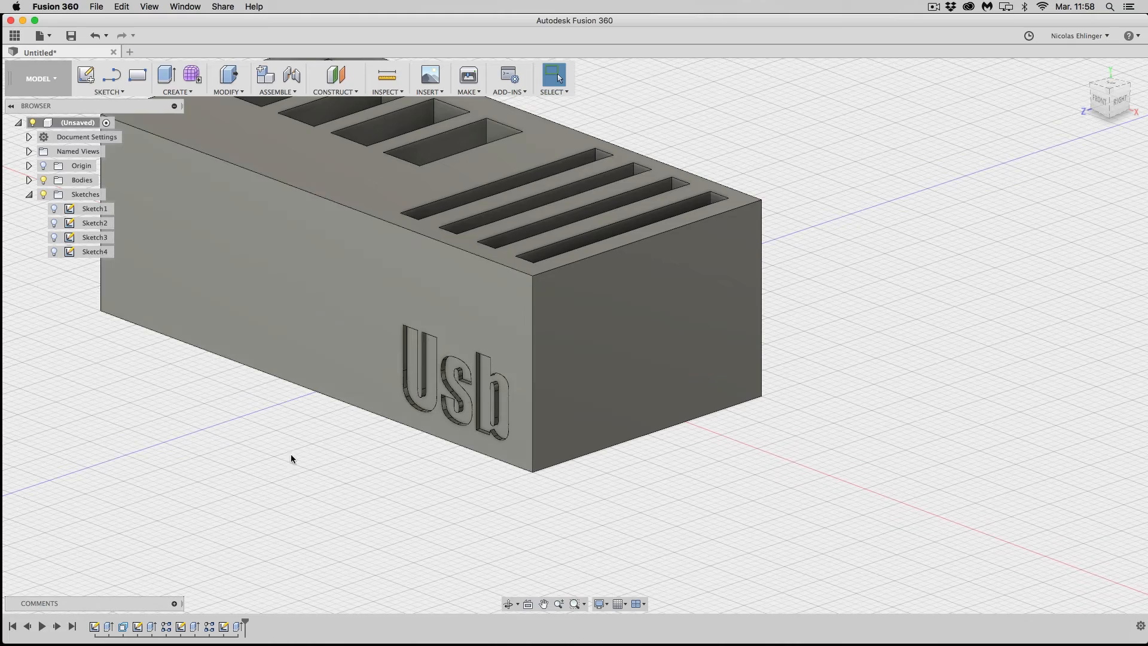
- Create a sketch on the block's top face
middle_click_drag(235, 466, 294, 445, "shift")
middle_click_drag(400, 400, 359, 470, "shift")
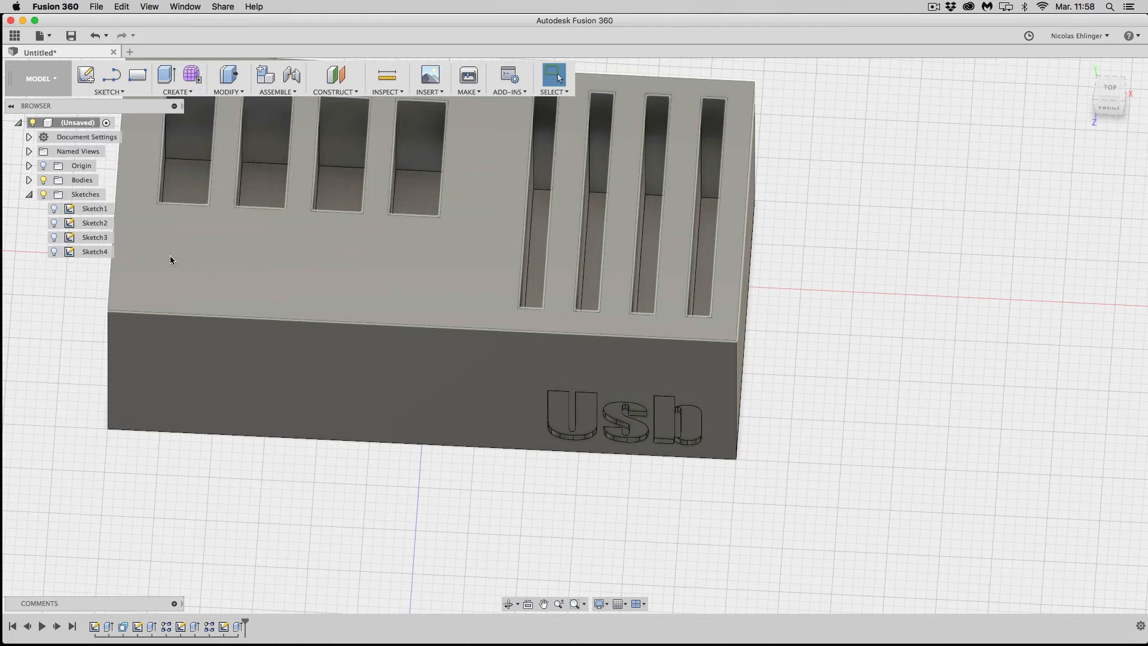
middle_click_drag(232, 270, 362, 334)
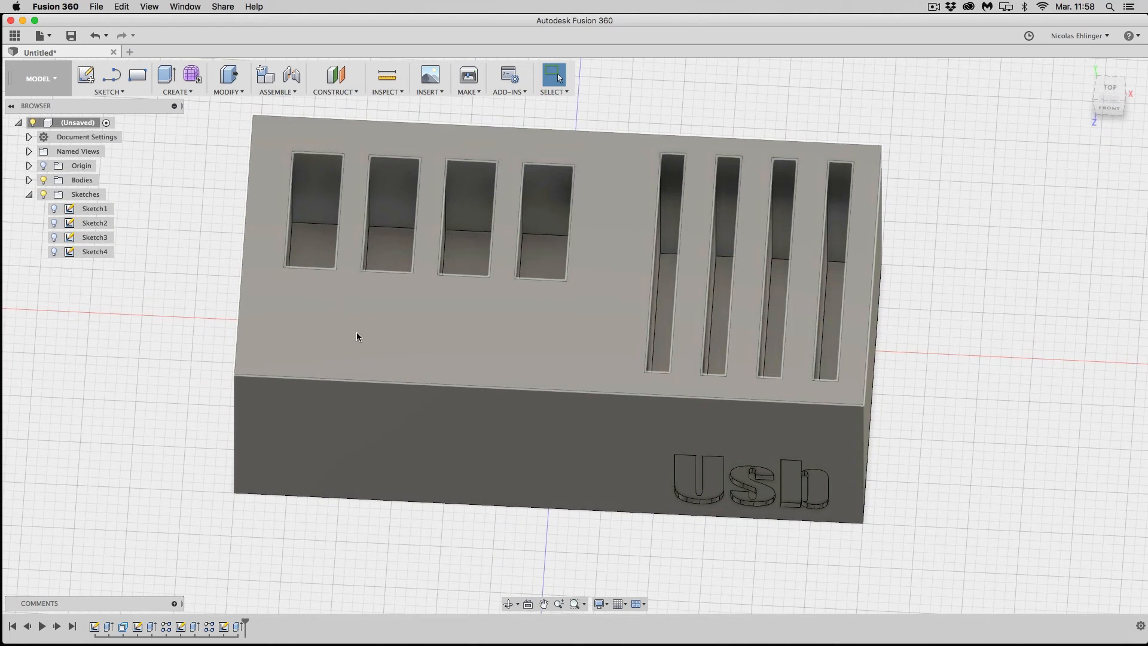
left_click(351, 334)
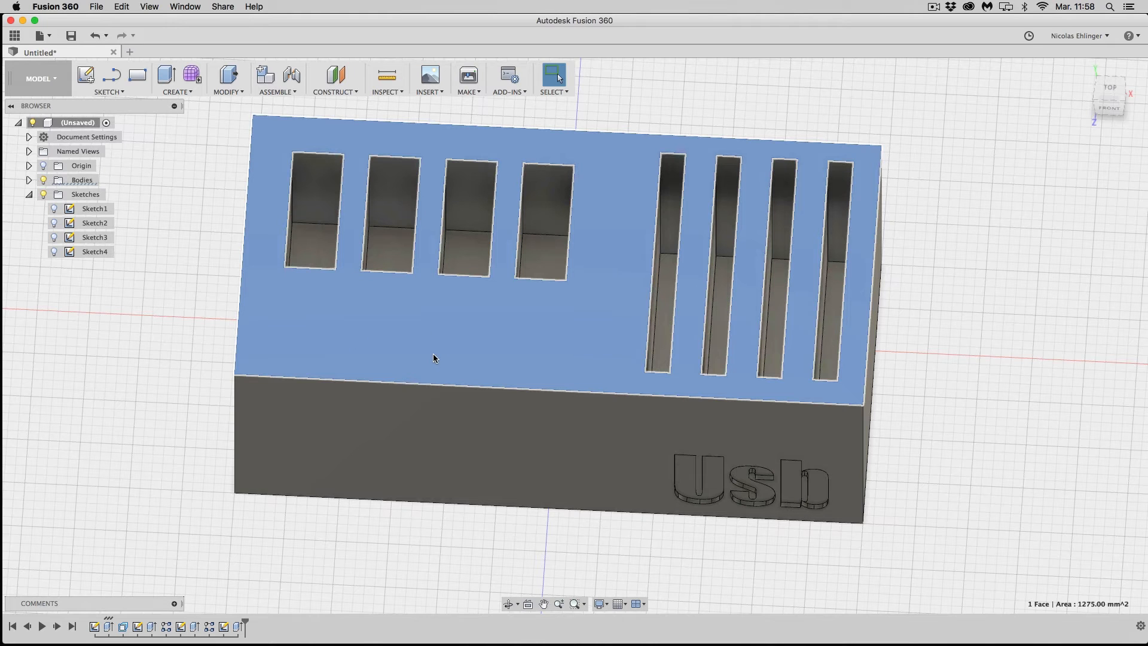
right_click(397, 311)
left_click(389, 382)
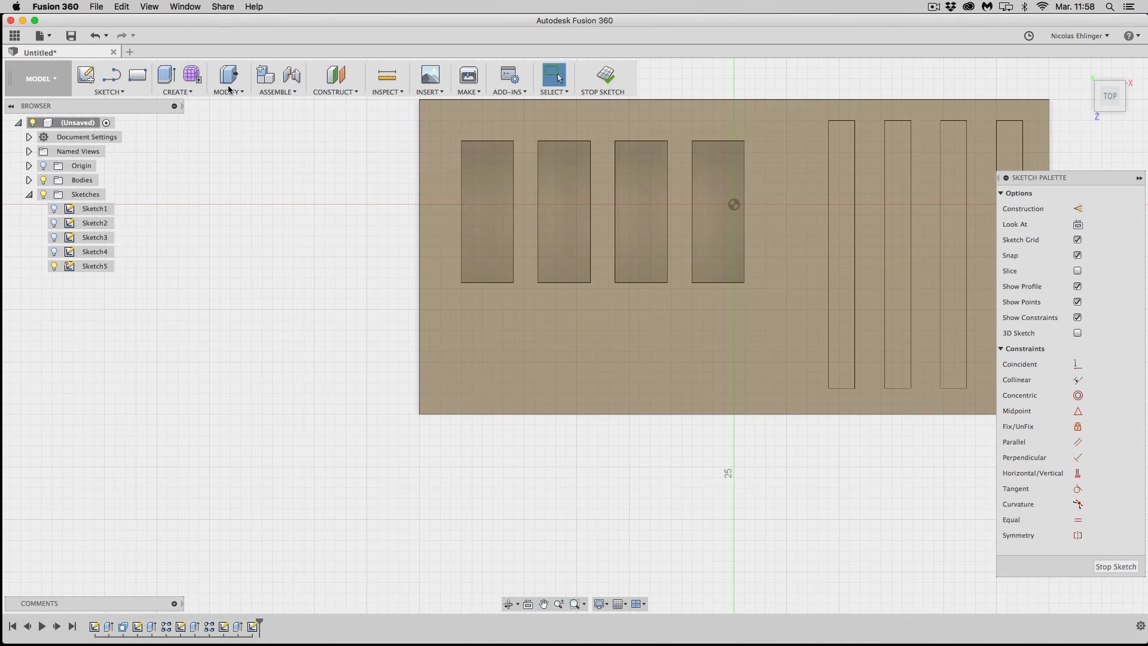
- Try an 11.5 mm line running from below the first pocket past the block's front edge, and undo it
left_click(110, 91)
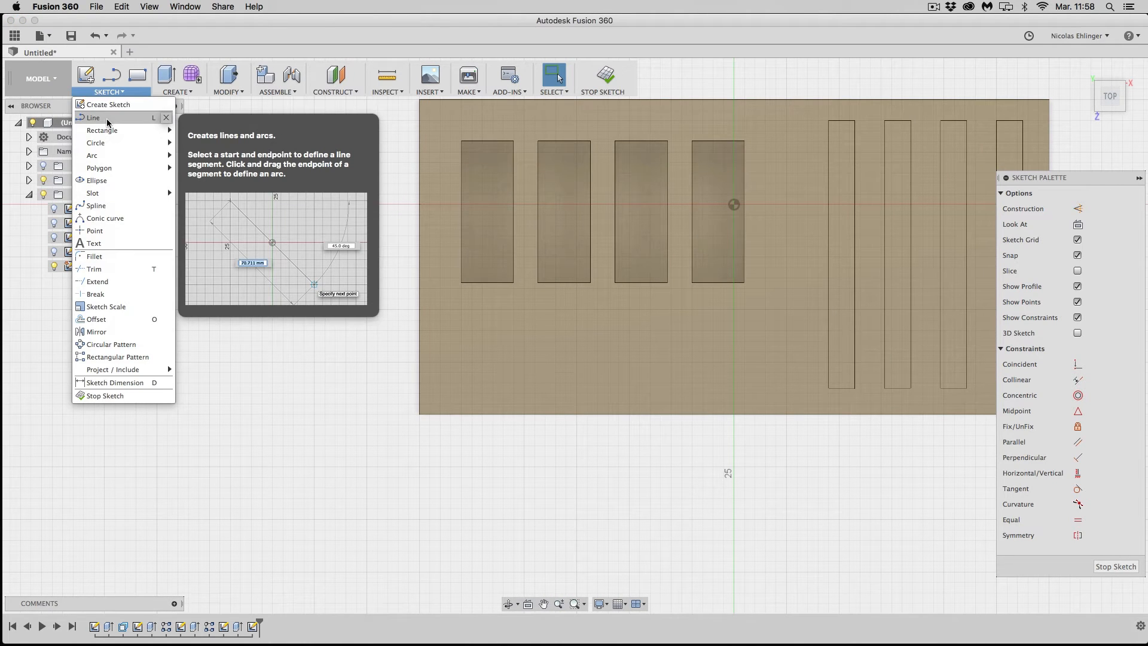
left_click(102, 120)
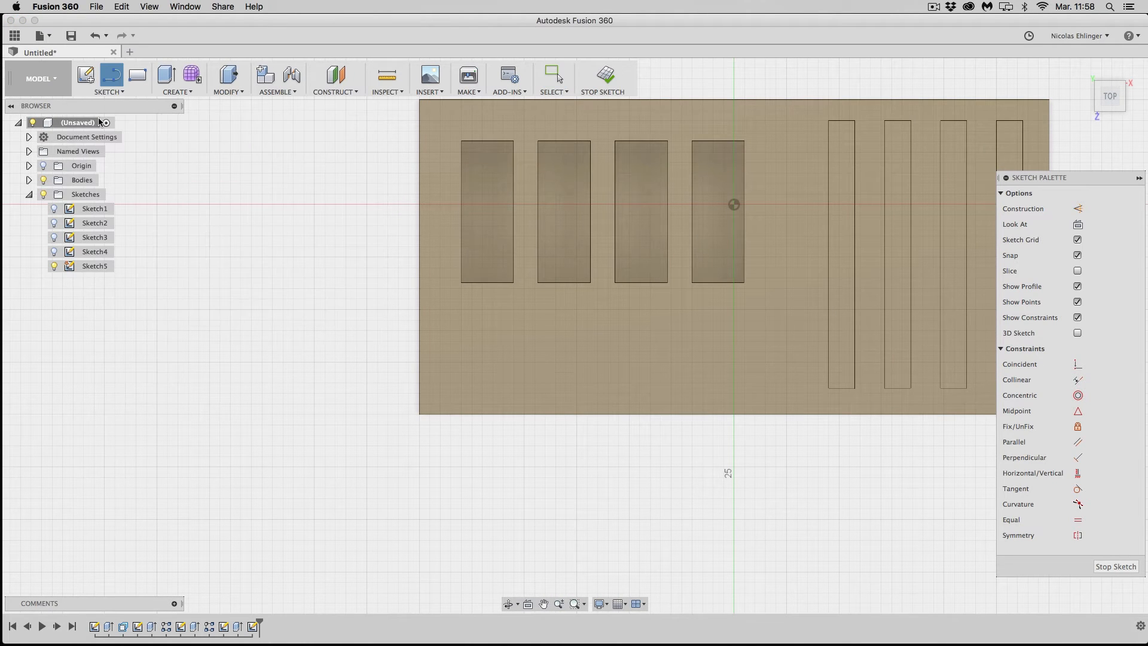
left_click(460, 331)
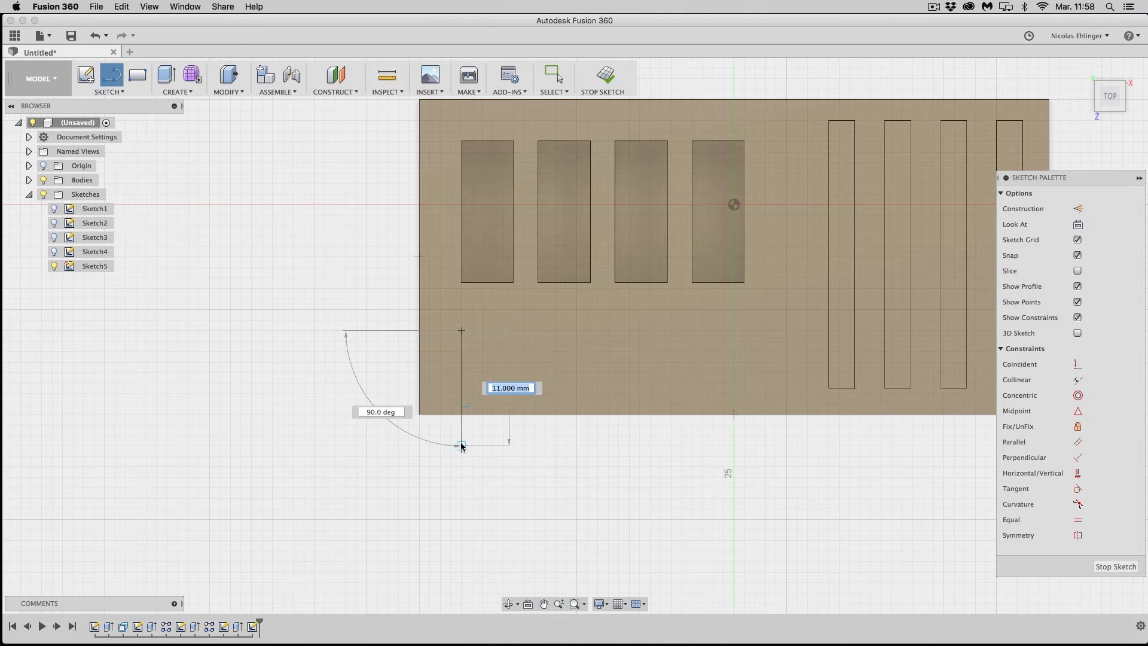
type("11.5")
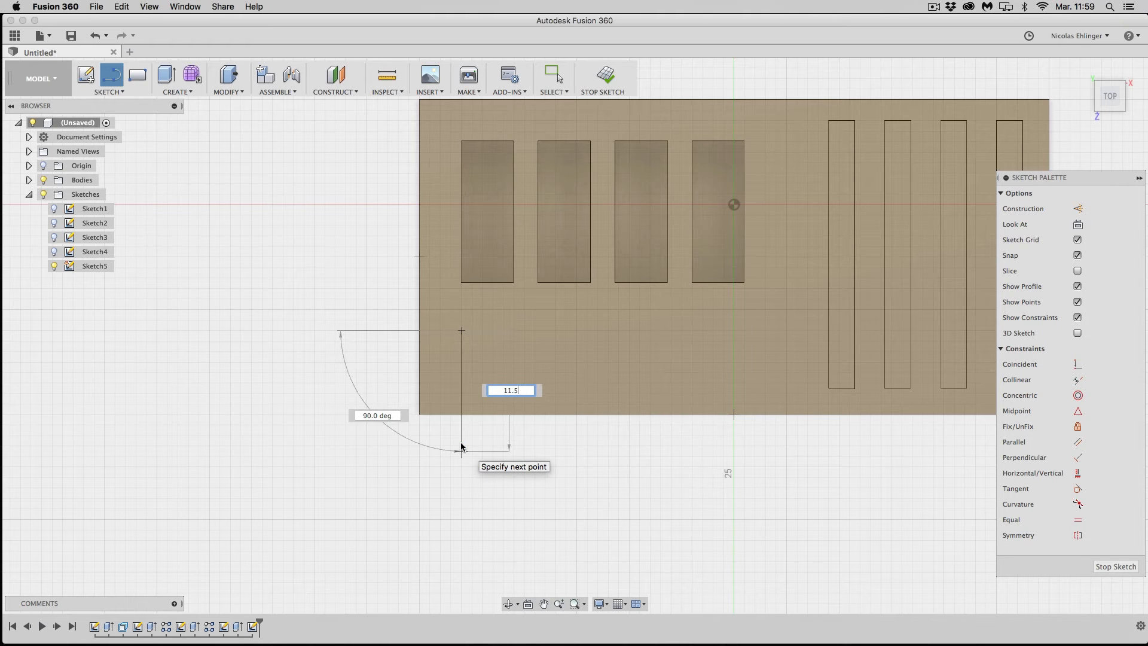
key("Return")
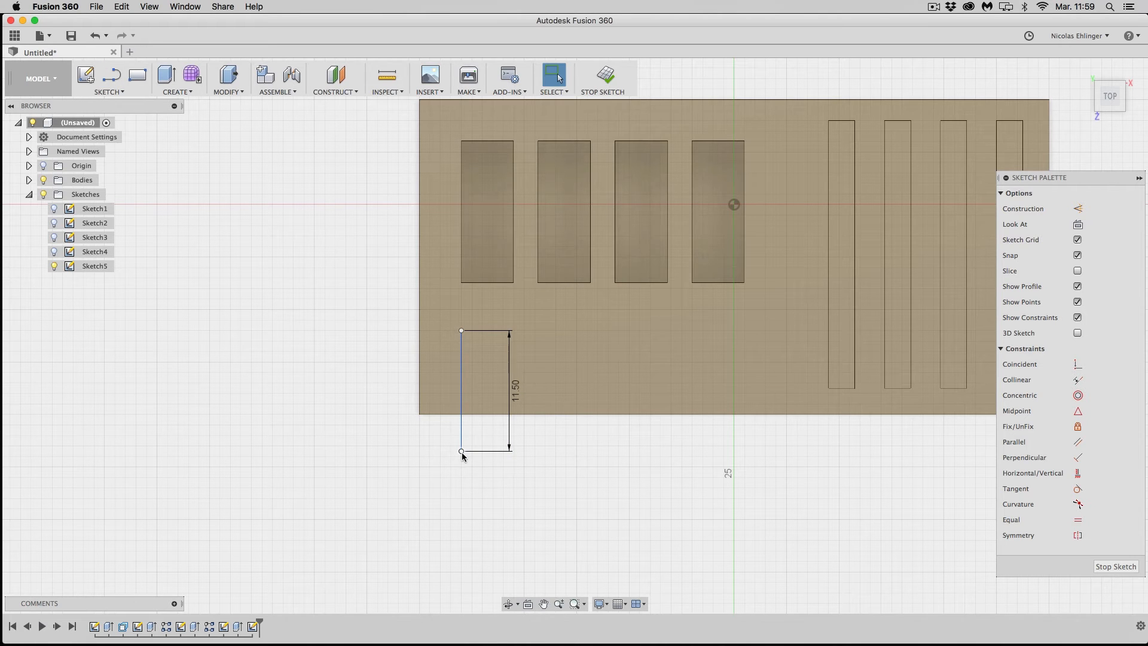
key("super+z")
- Sketch an 11.5 mm line perpendicular to the front edge, starting just below the first pocket and aligned with its left side
left_click(132, 93)
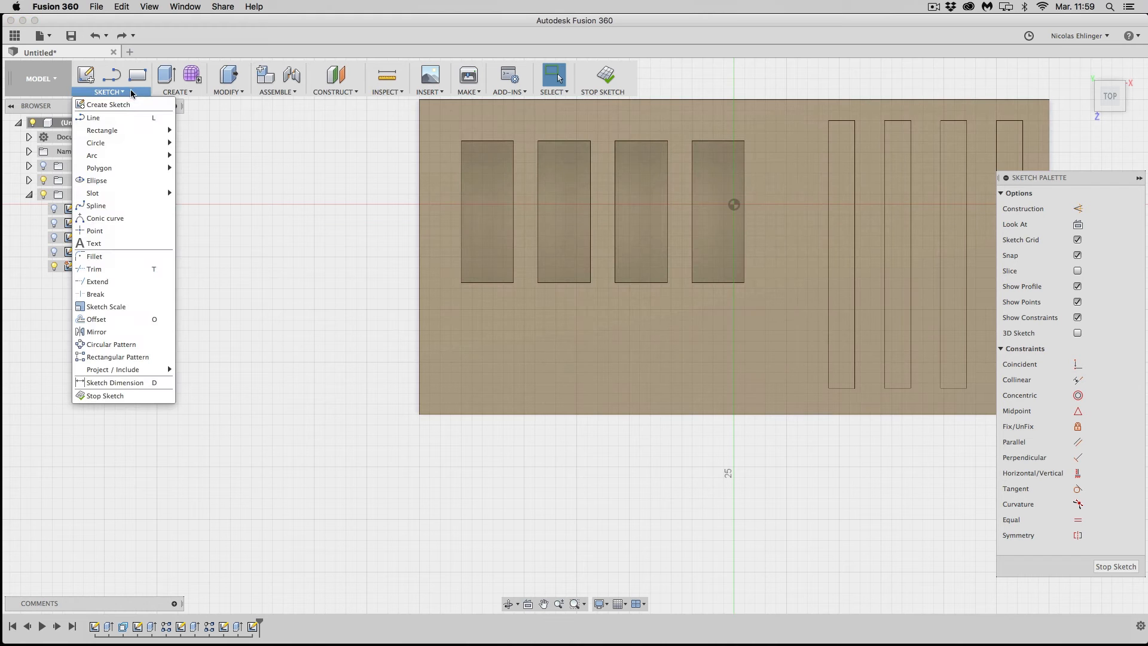
left_click(160, 119)
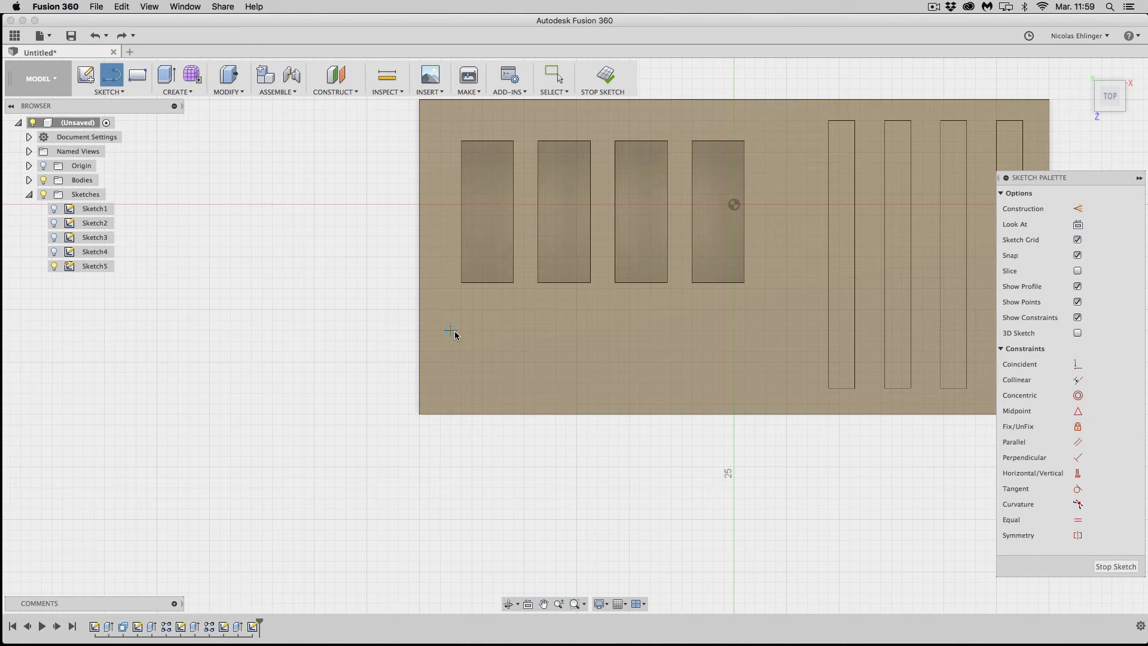
left_click(461, 309)
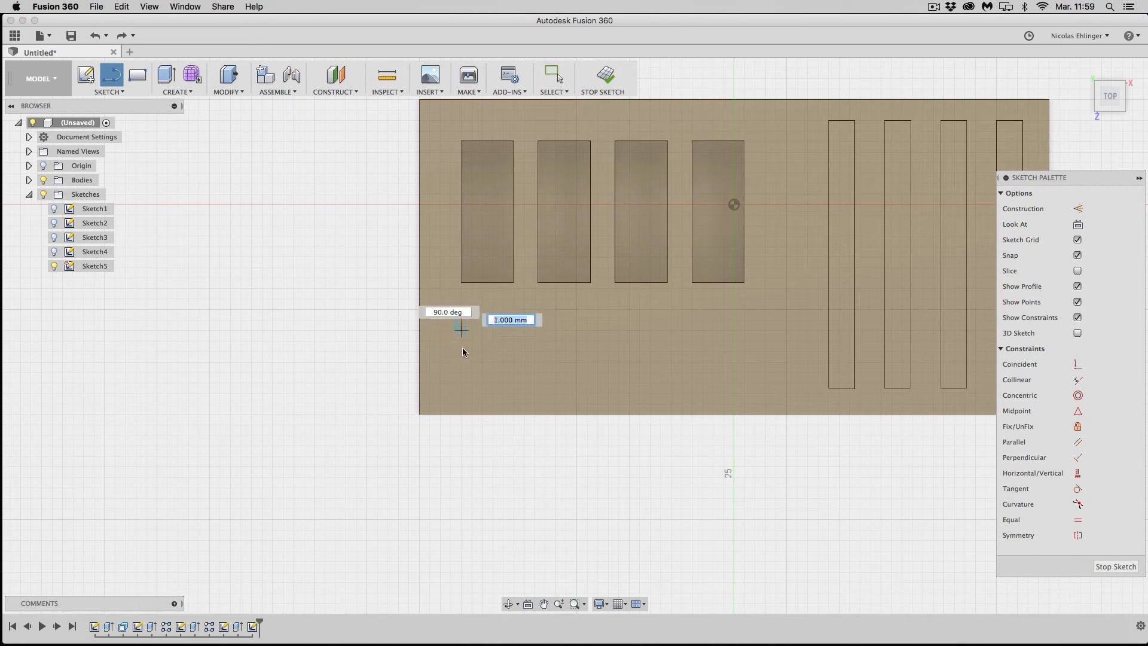
type("11")
type(".")
key("BackSpace")
key("BackSpace")
key("BackSpace")
type("5")
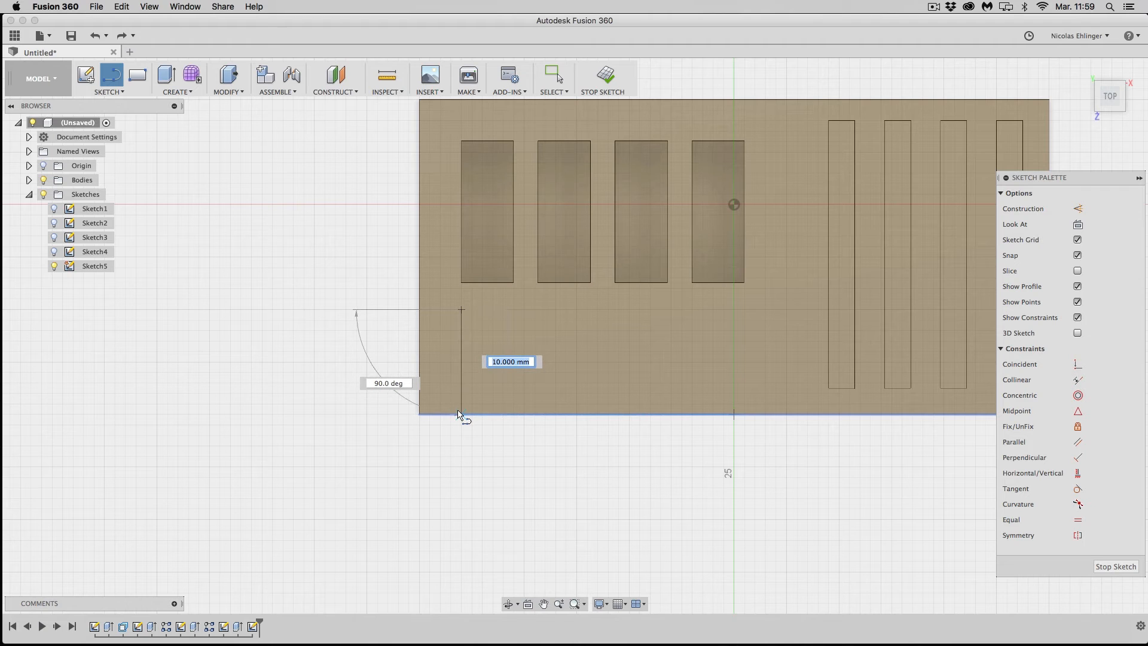
type("11")
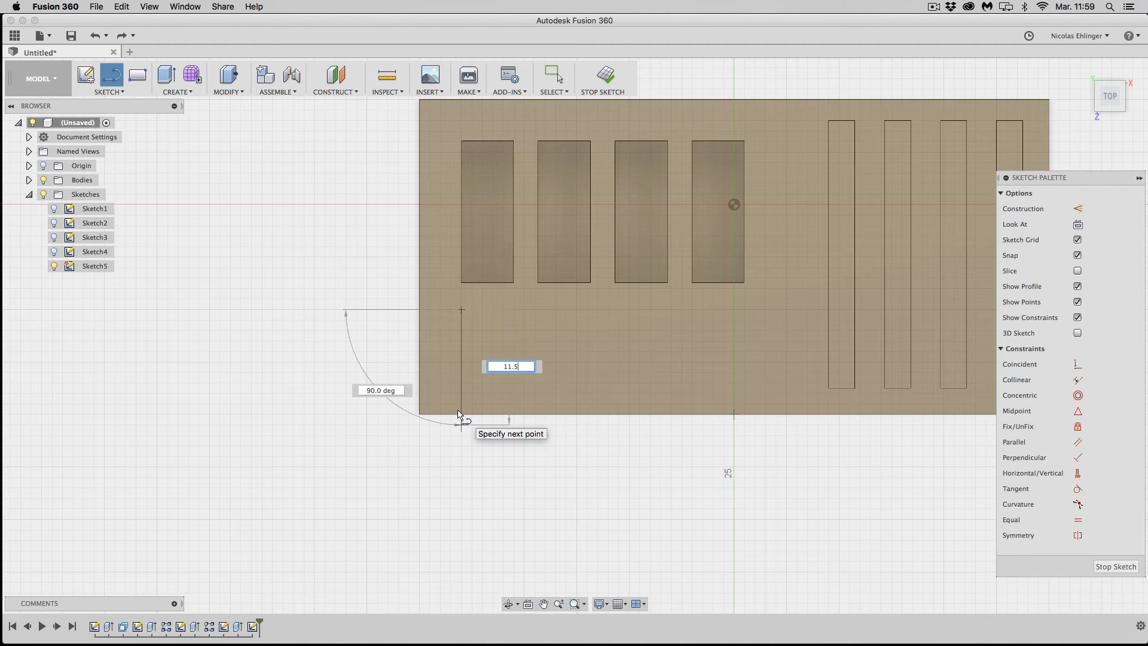
type(".5")
key("Return")
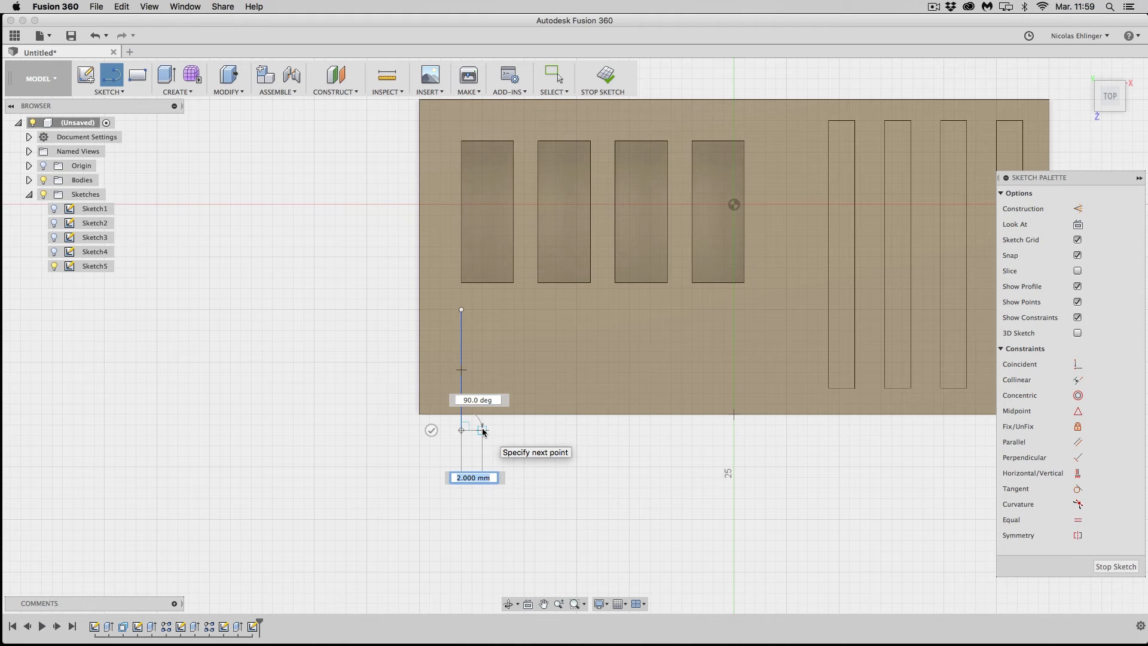
- Complete the line into a closed rectangle 1.8 mm wide and finish the sketch
type("1.8")
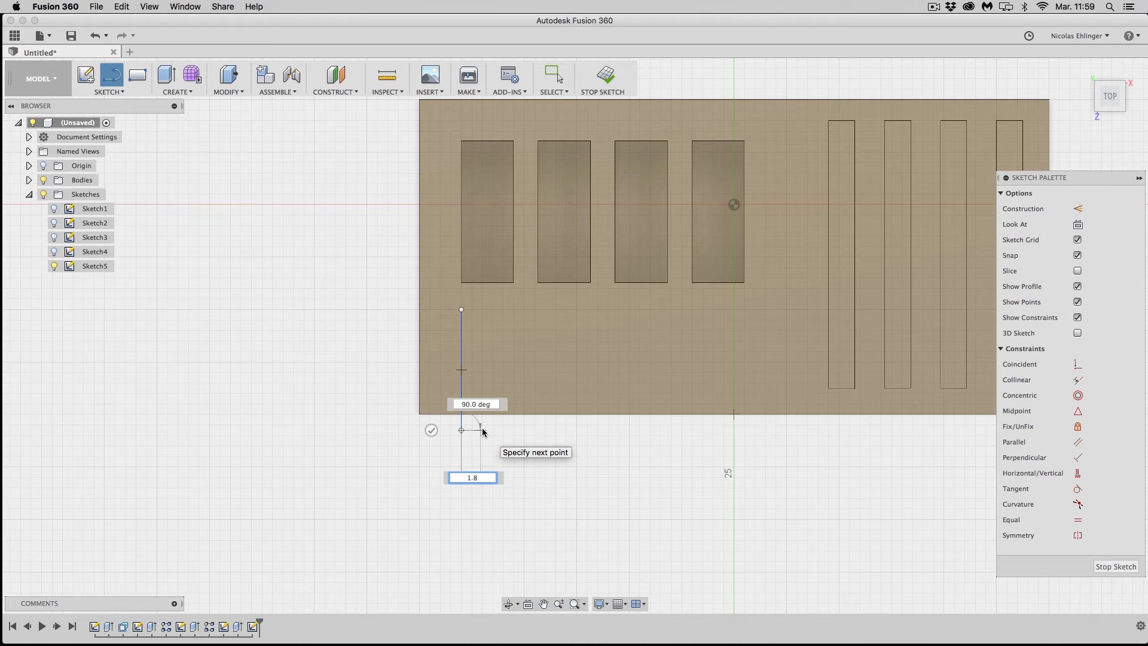
key("Return")
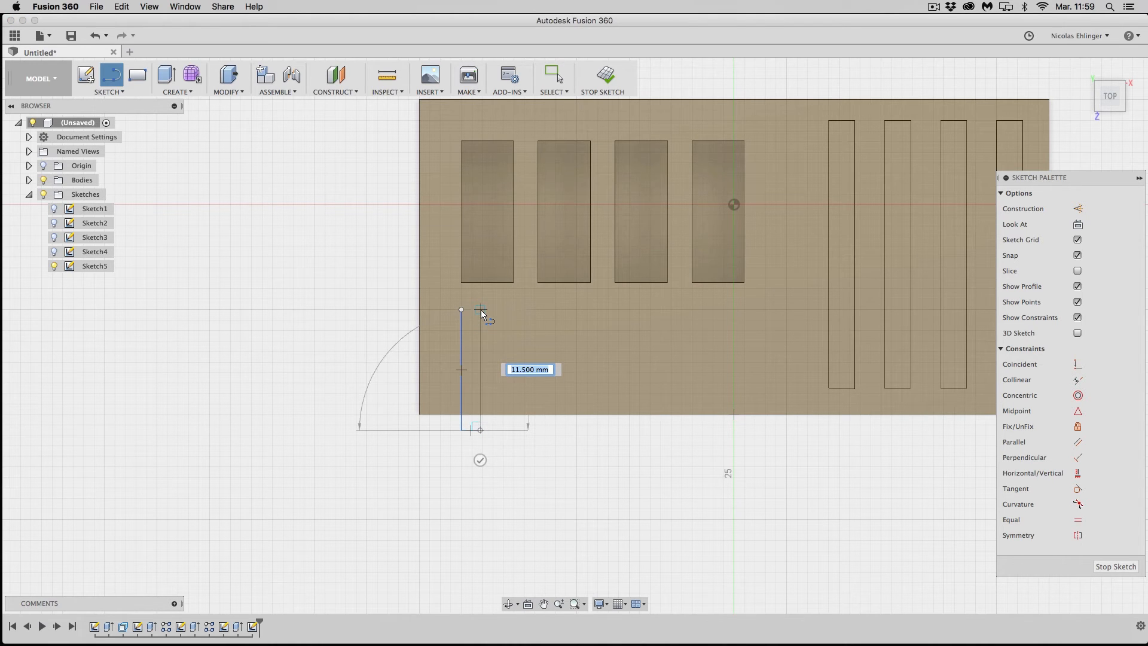
left_click(481, 309)
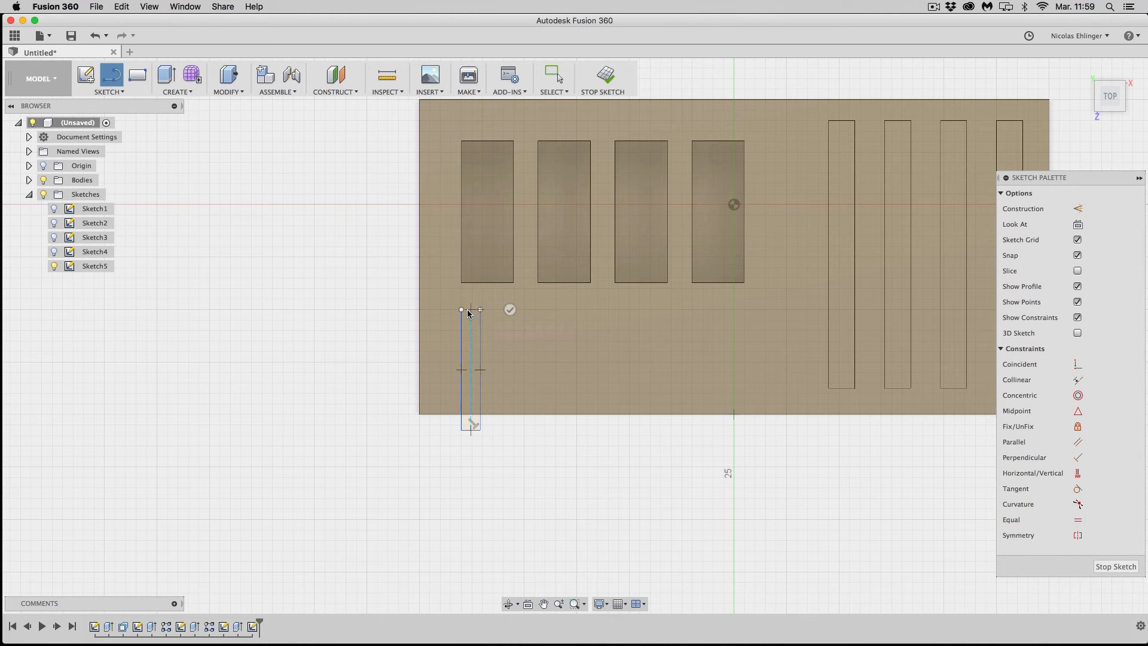
left_click(461, 310)
left_click(605, 76)
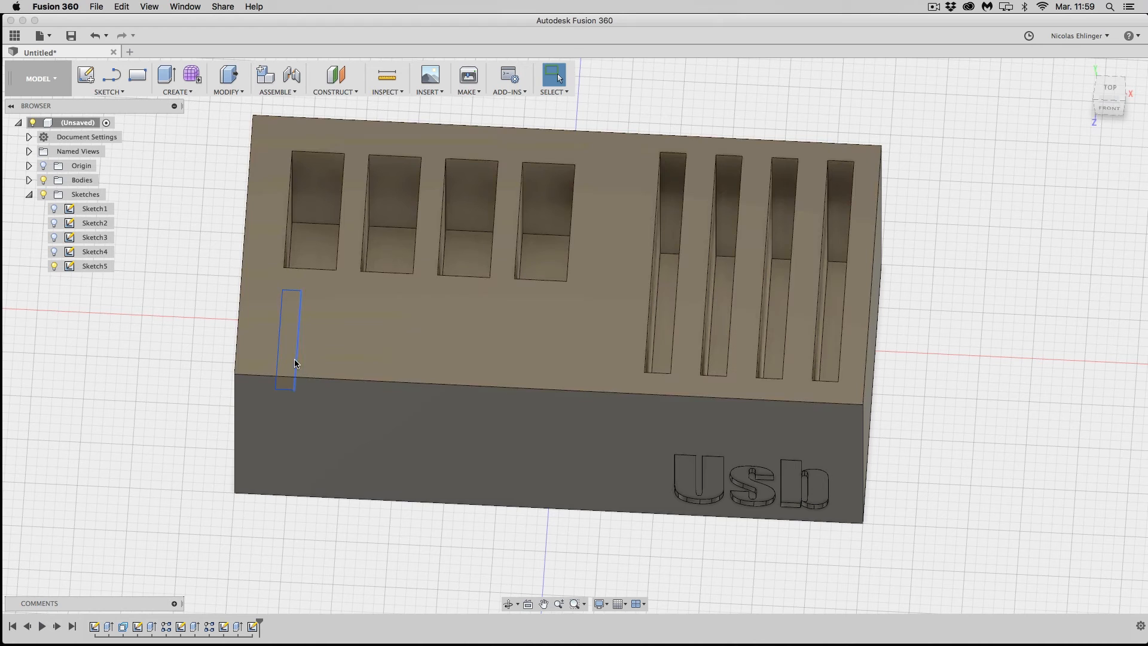
scroll(496, 430, "down", 5)
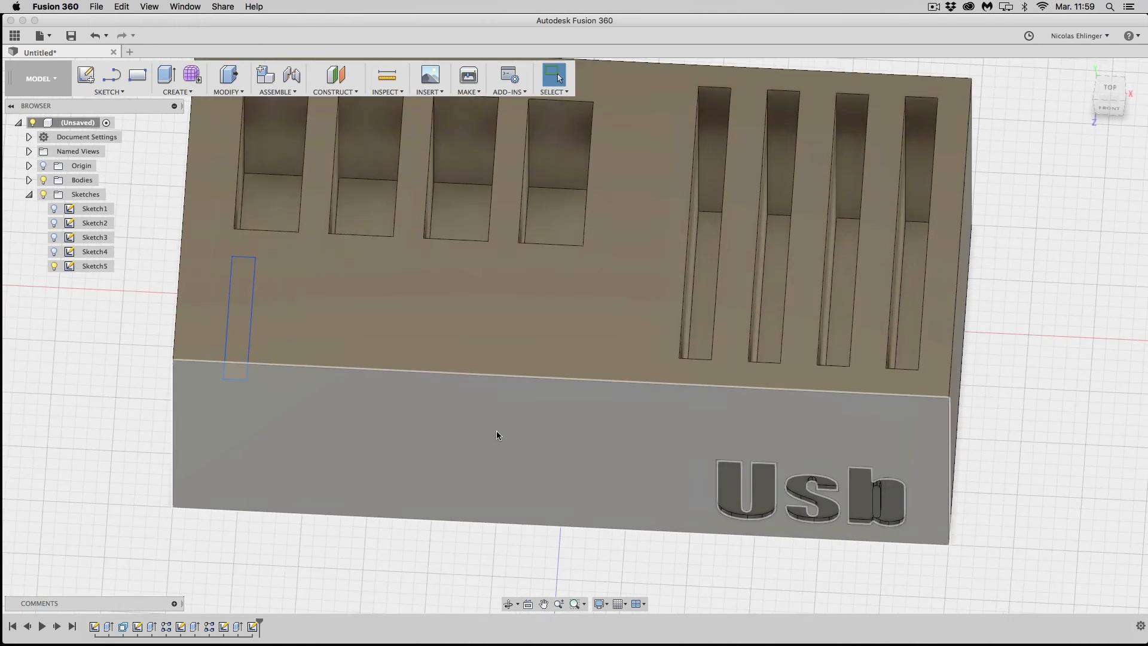
- Pull the block's front face outward to an offset distance of 12 mm
left_click(537, 455)
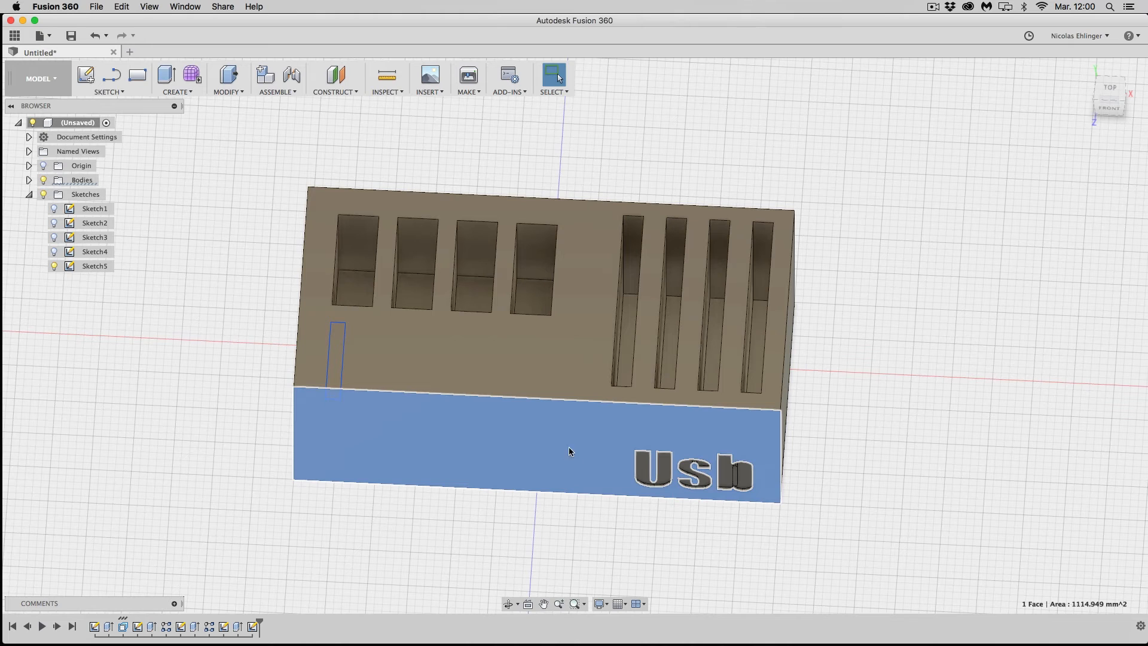
left_click(545, 448)
left_click(544, 442)
right_click(544, 439)
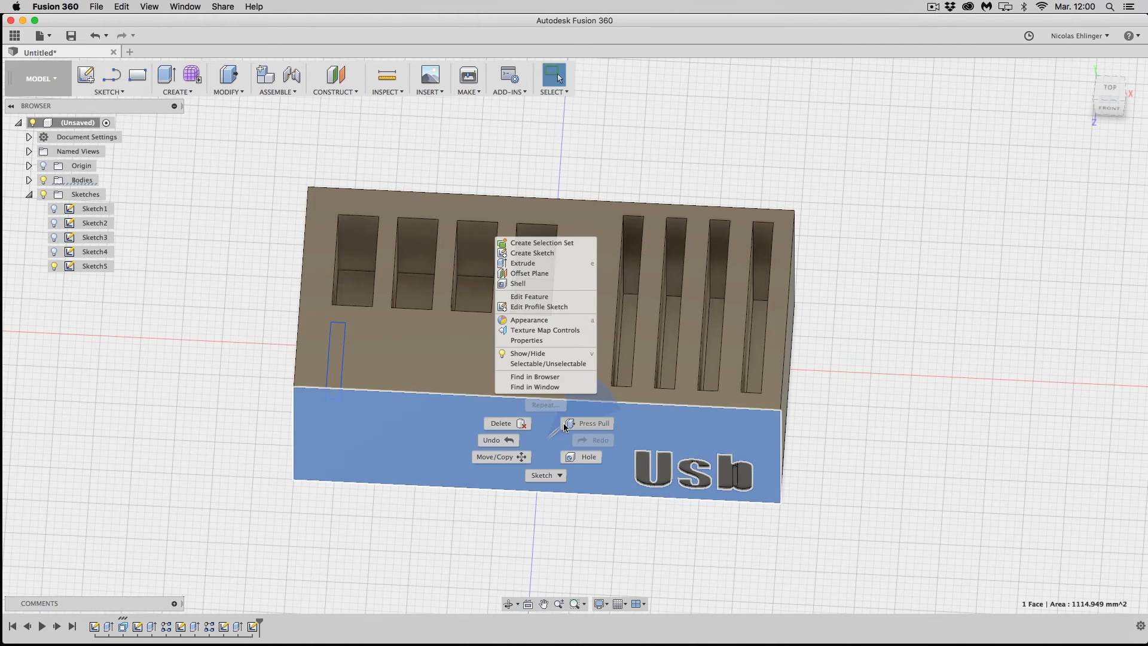
left_click(565, 423)
left_click_drag(523, 461, 517, 476)
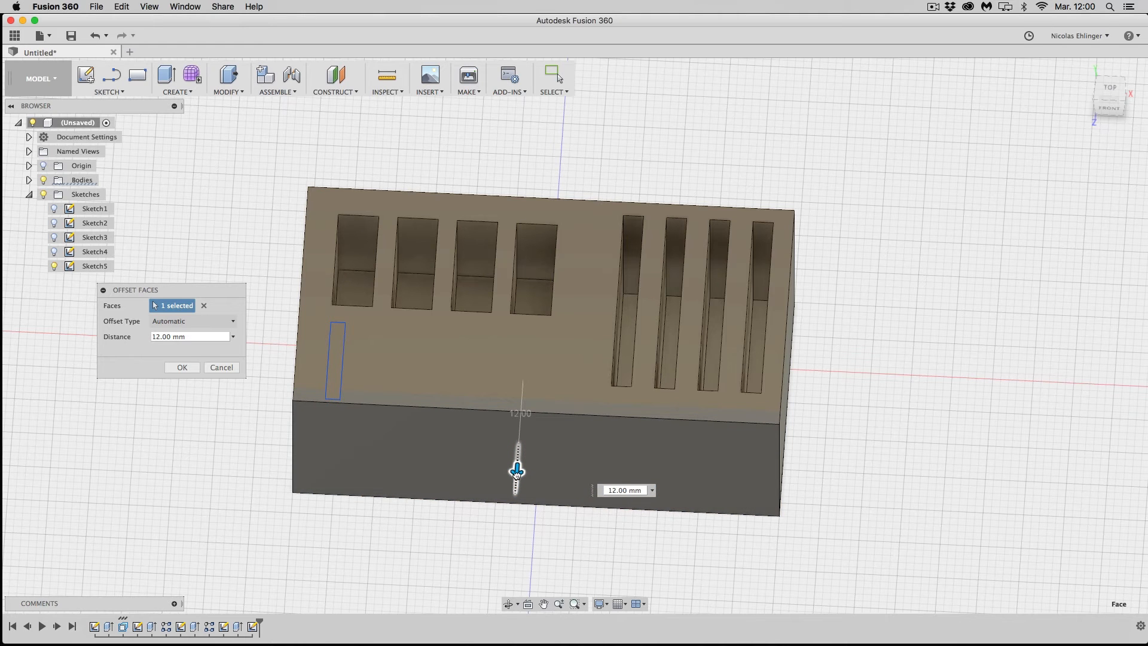
middle_click_drag(474, 461, 445, 464)
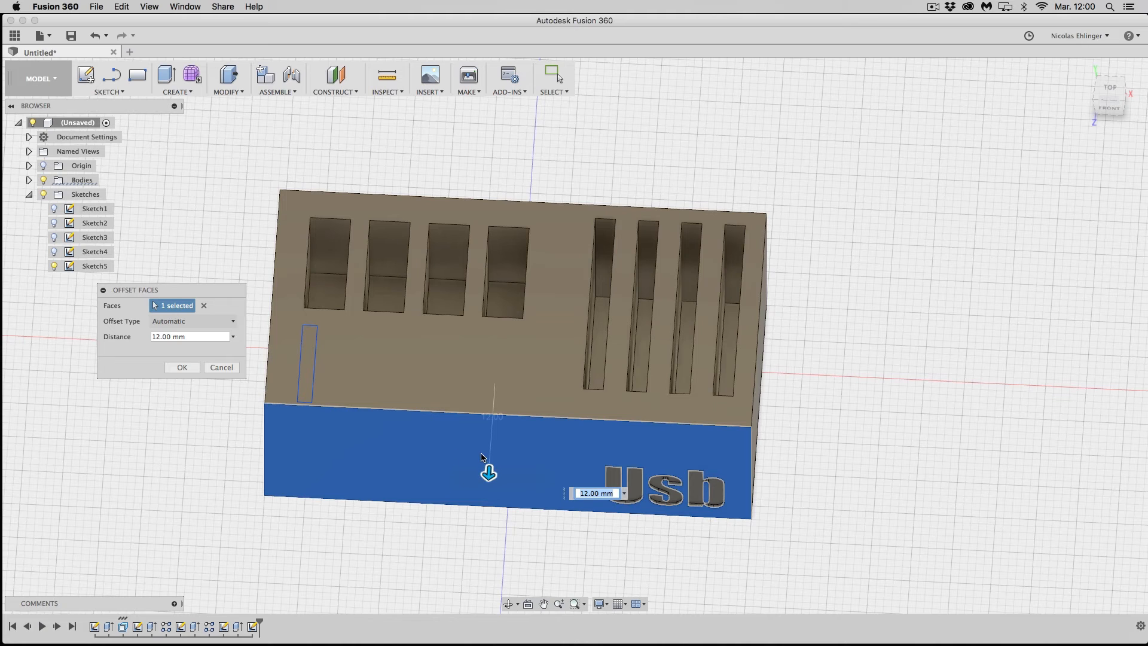
left_click(180, 367)
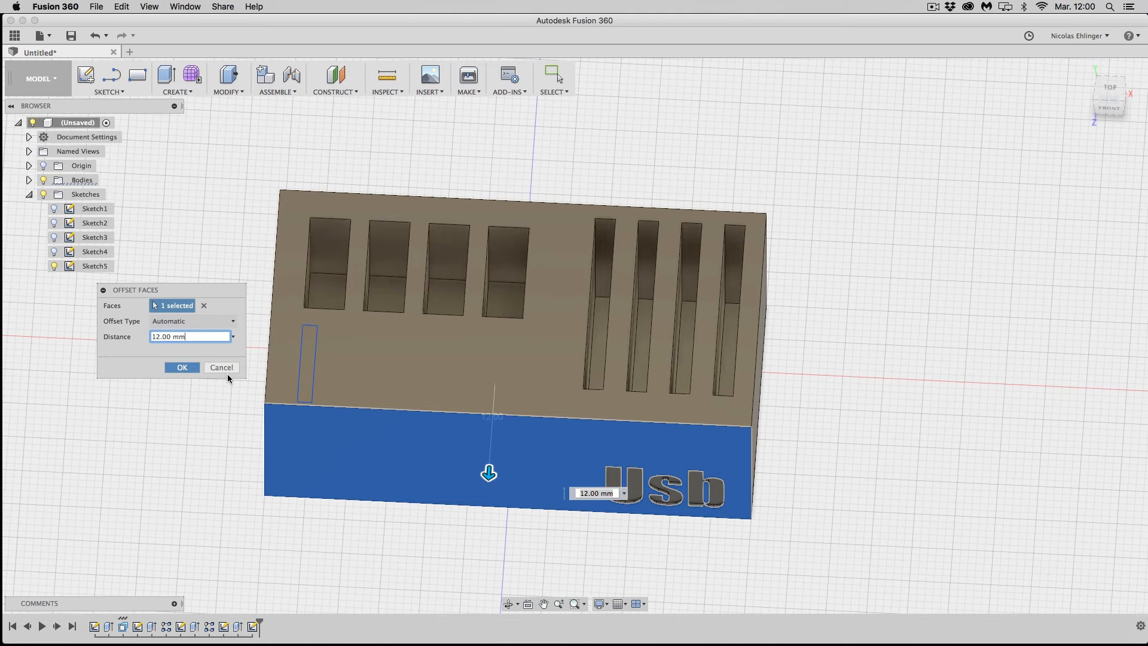
- Extrude the small rectangular profile near the front edge 7 mm down into the block as a cut
left_click(307, 378)
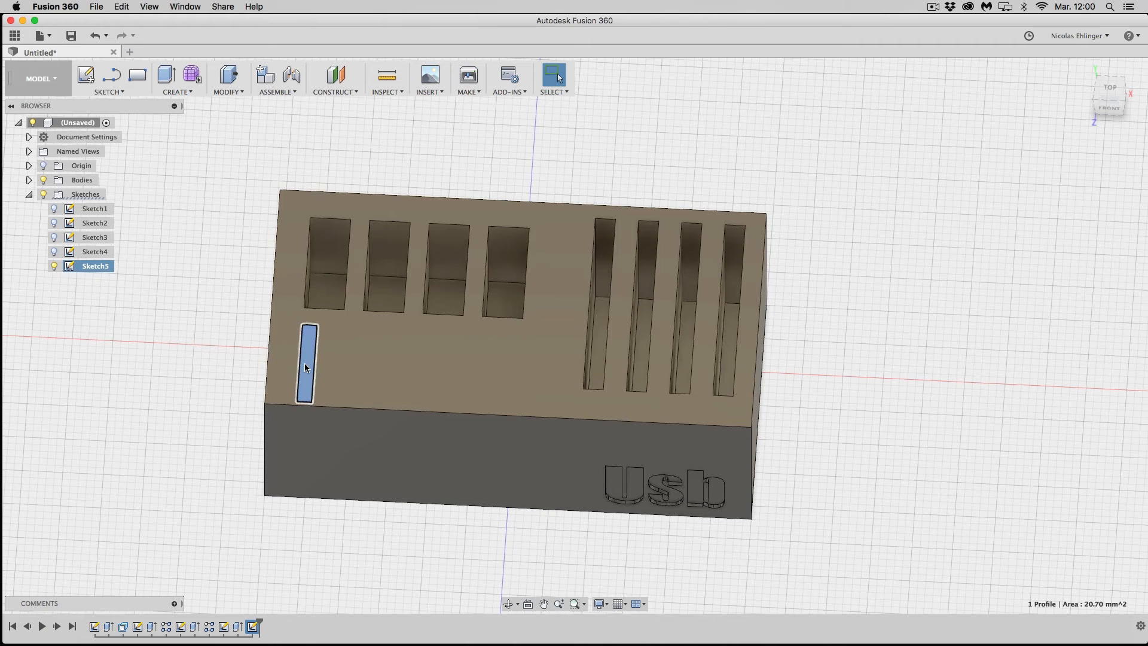
right_click(305, 367)
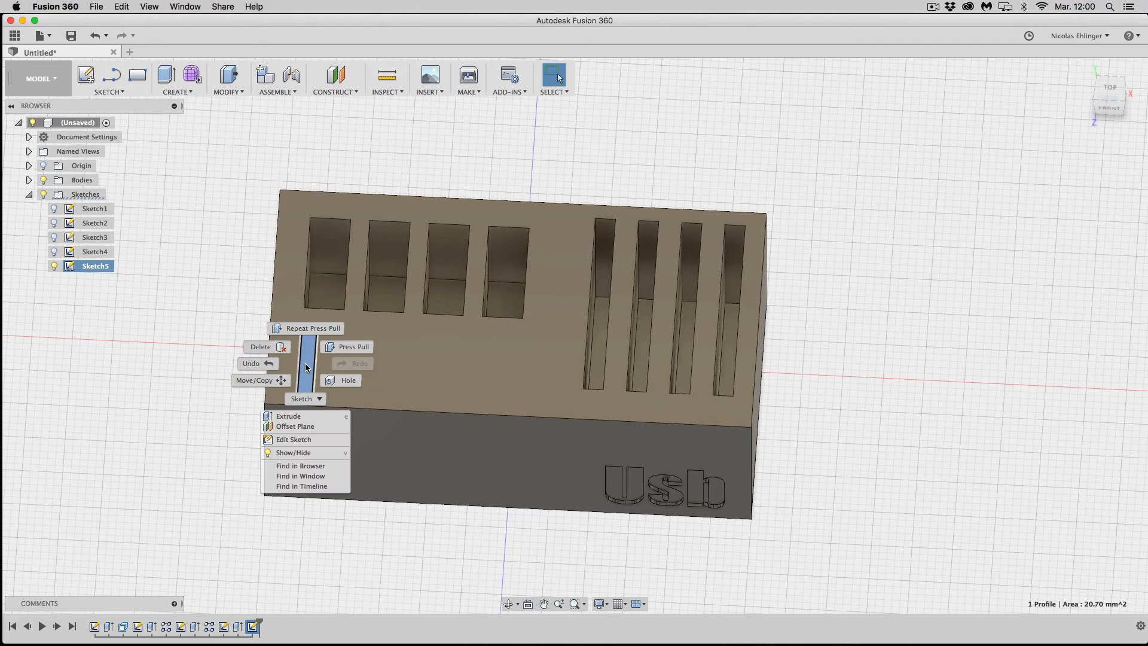
left_click(304, 417)
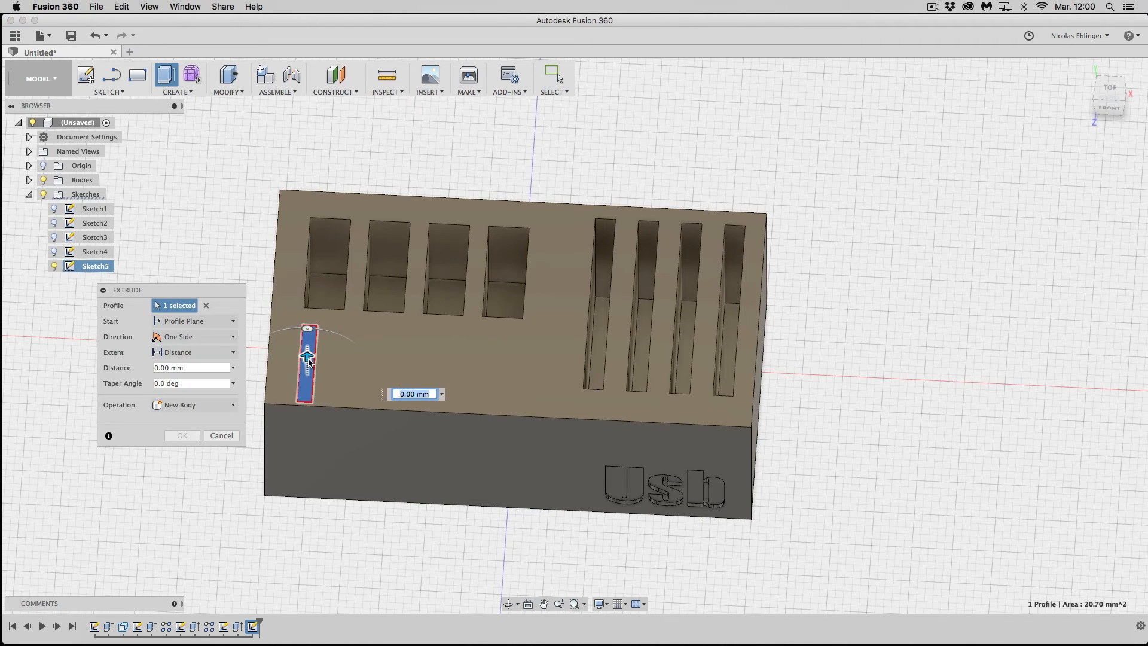
left_click_drag(306, 357, 307, 384)
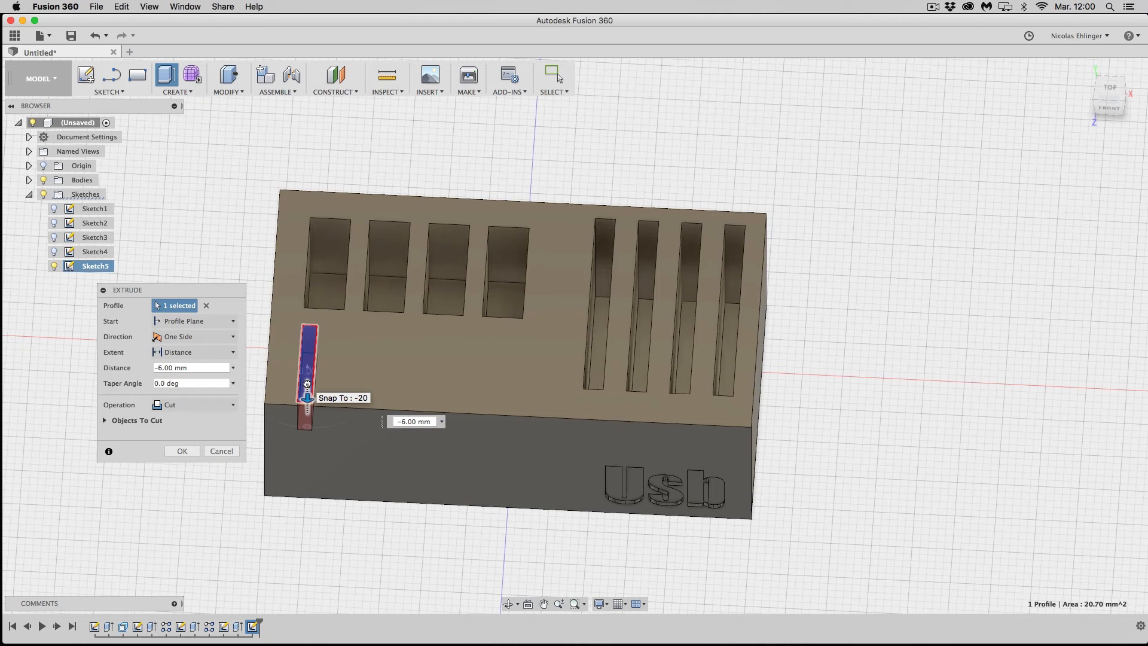
left_click_drag(306, 384, 307, 389)
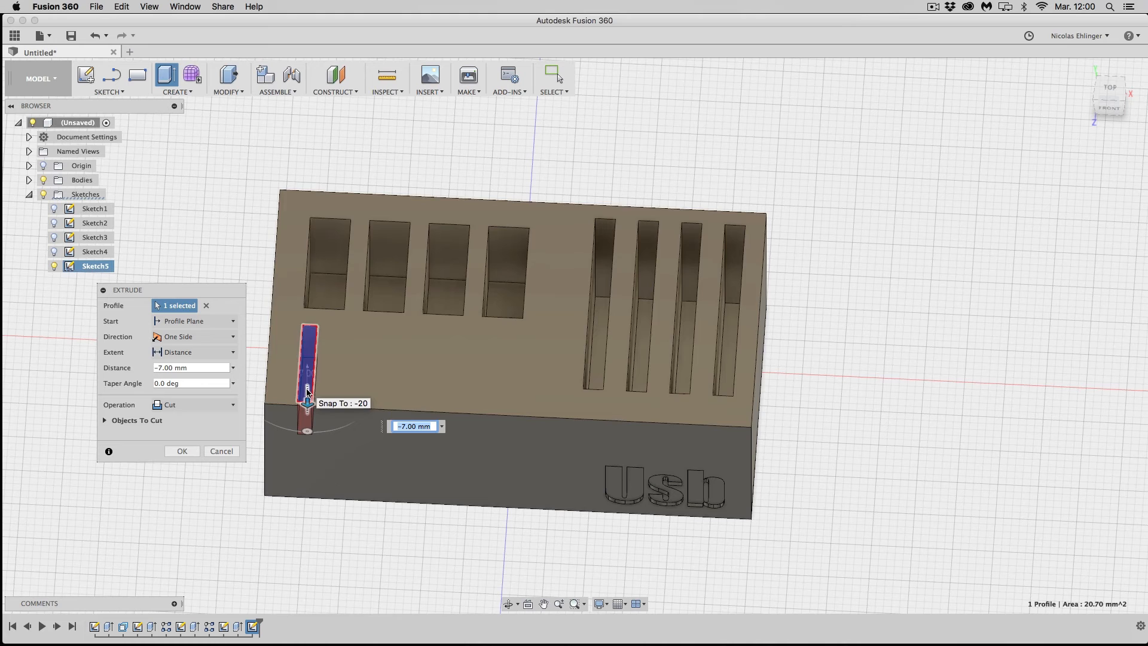
left_click(181, 451)
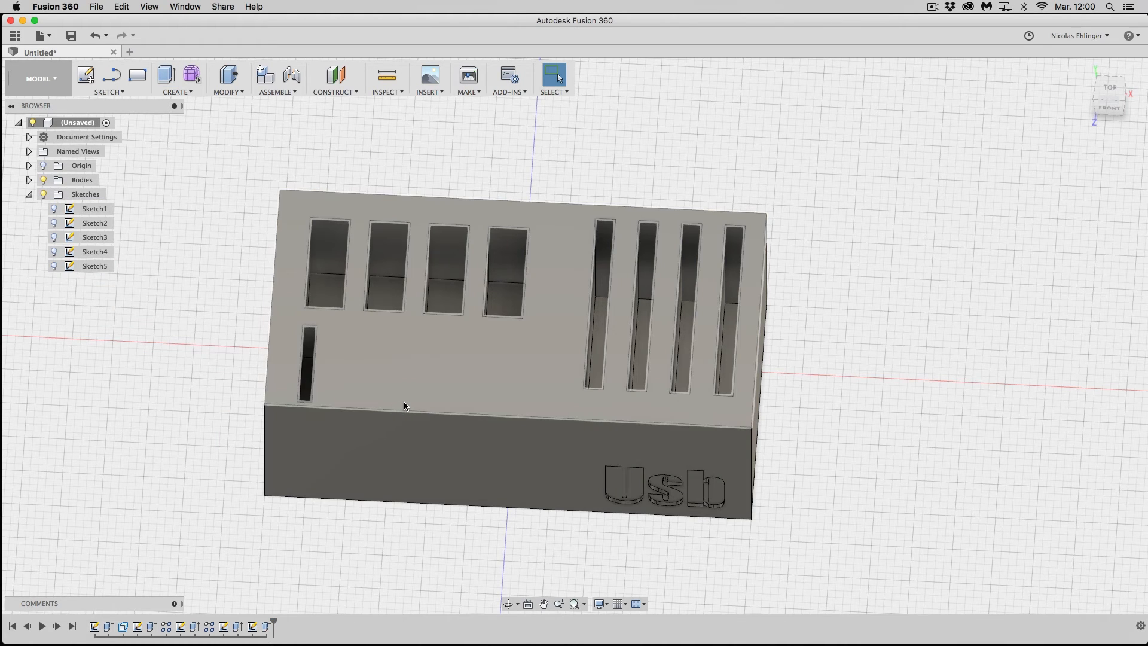
- Chamfer the block's long top front edge with an equal distance of just over 2 mm
left_click(409, 411)
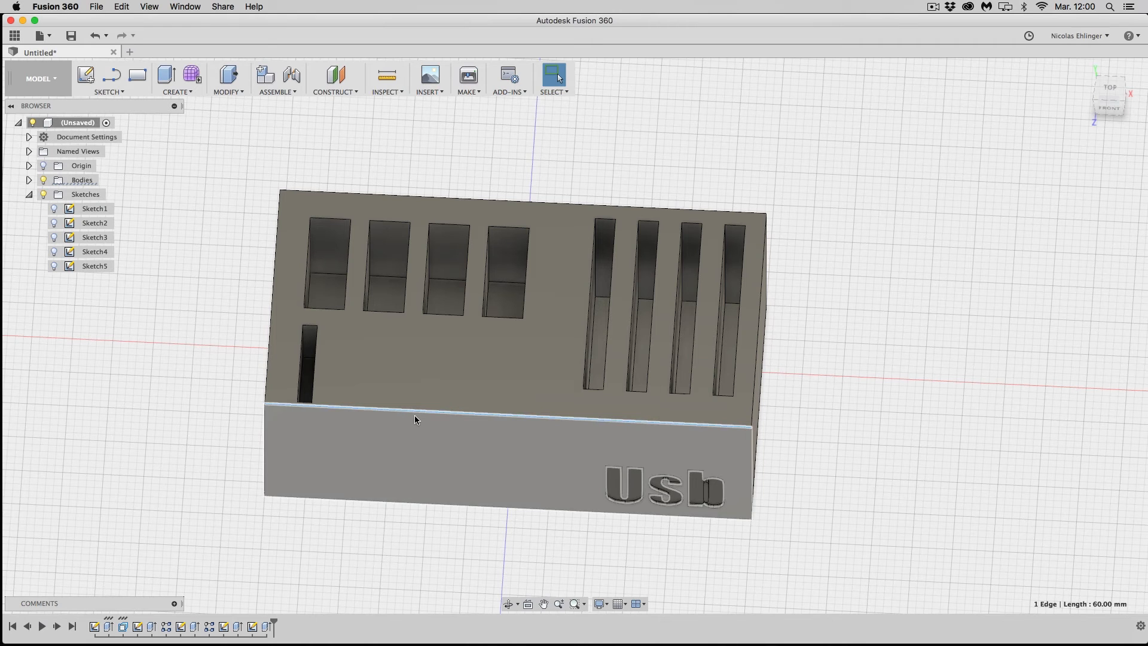
right_click(418, 413)
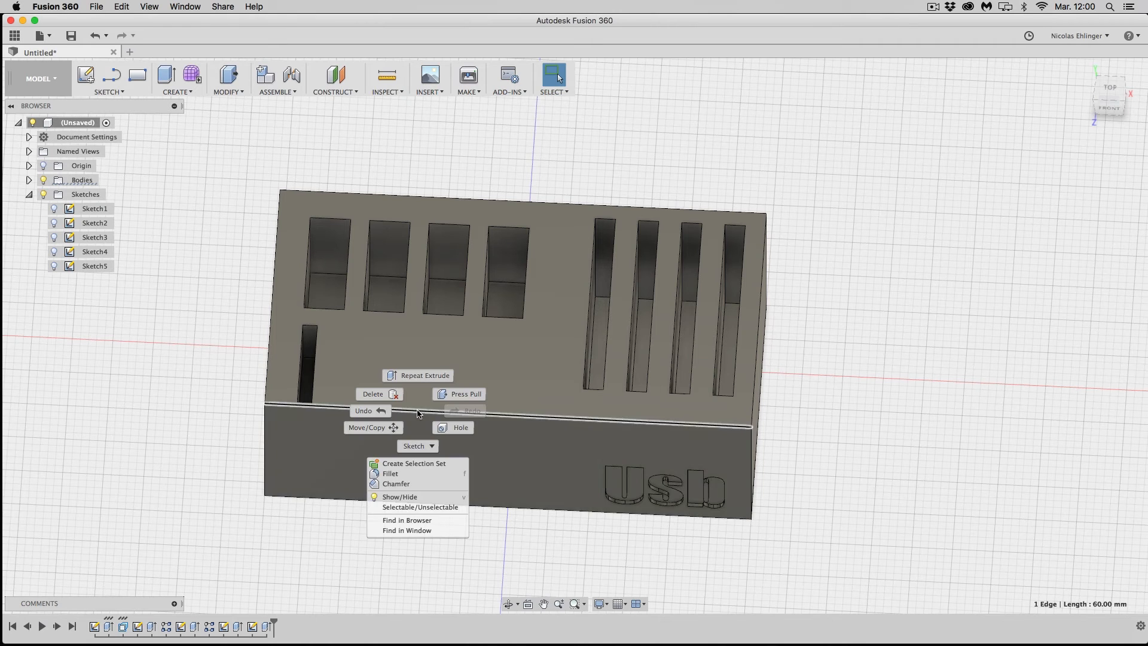
left_click(418, 483)
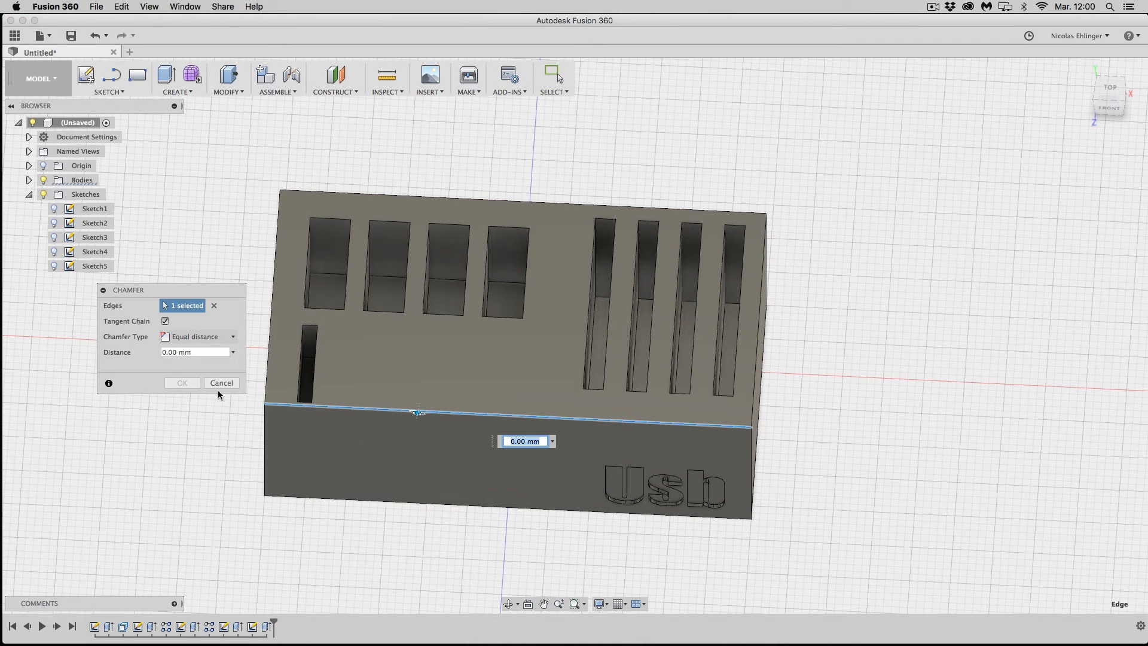
left_click(200, 354)
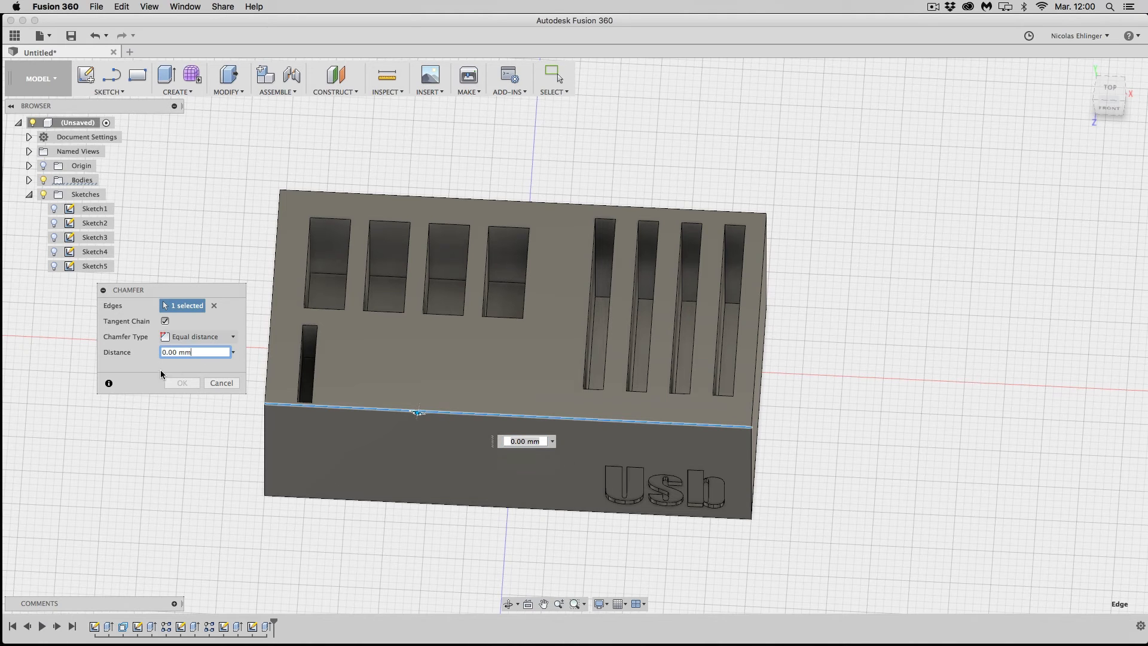
triple_click(191, 353)
type("1")
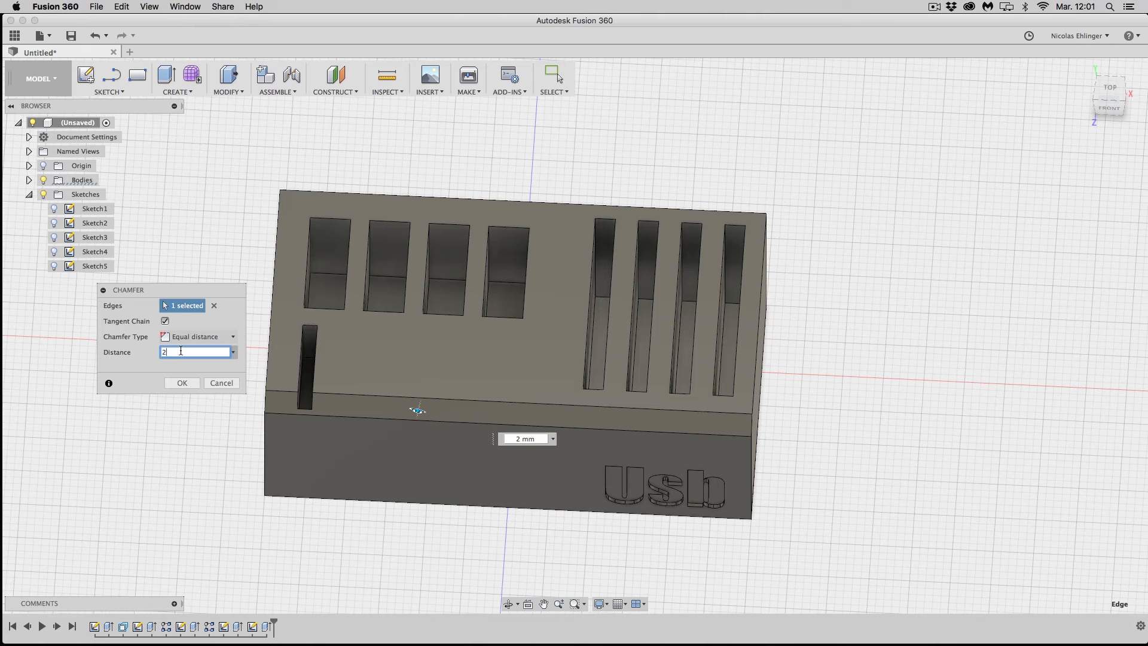
left_click(182, 384)
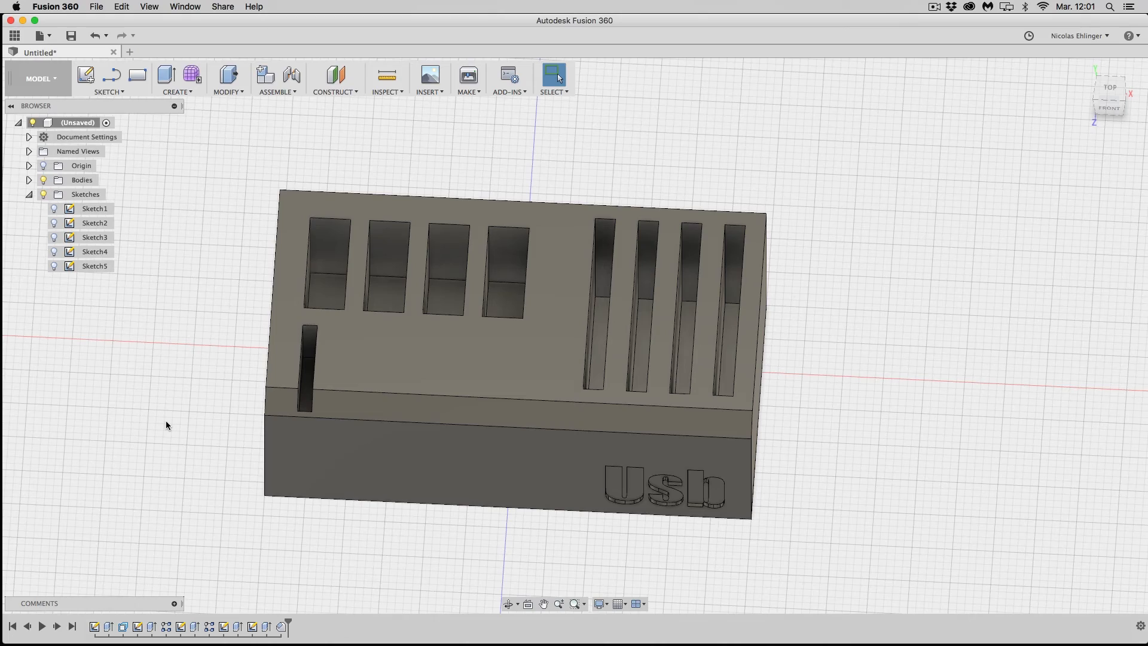
- Select all five faces of the small slot at the chamfered front edge, including its floor and end walls
mouse_move(164, 422)
middle_mouse_down("shift")
mouse_move(190, 424)
mouse_move(237, 389)
mouse_move(267, 392)
mouse_move(154, 423)
mouse_move(255, 430)
mouse_move(256, 419)
mouse_move(218, 406)
mouse_move(257, 415)
mouse_move(164, 419)
middle_mouse_up("shift")
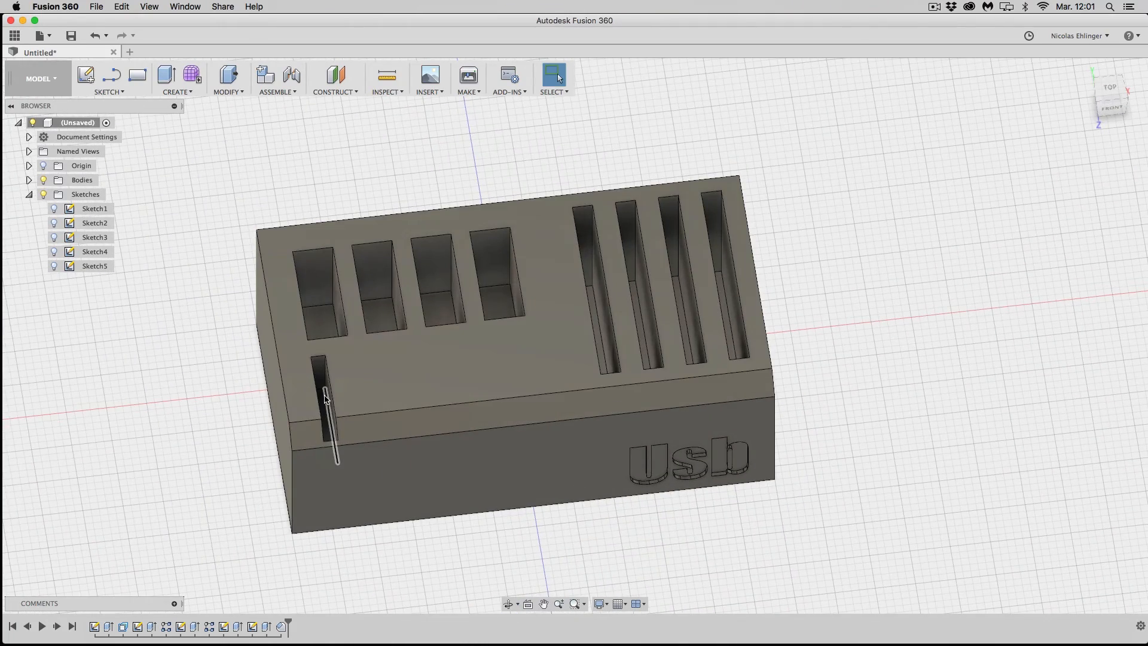
middle_click_drag(346, 403, 289, 370, "shift")
left_click(288, 371)
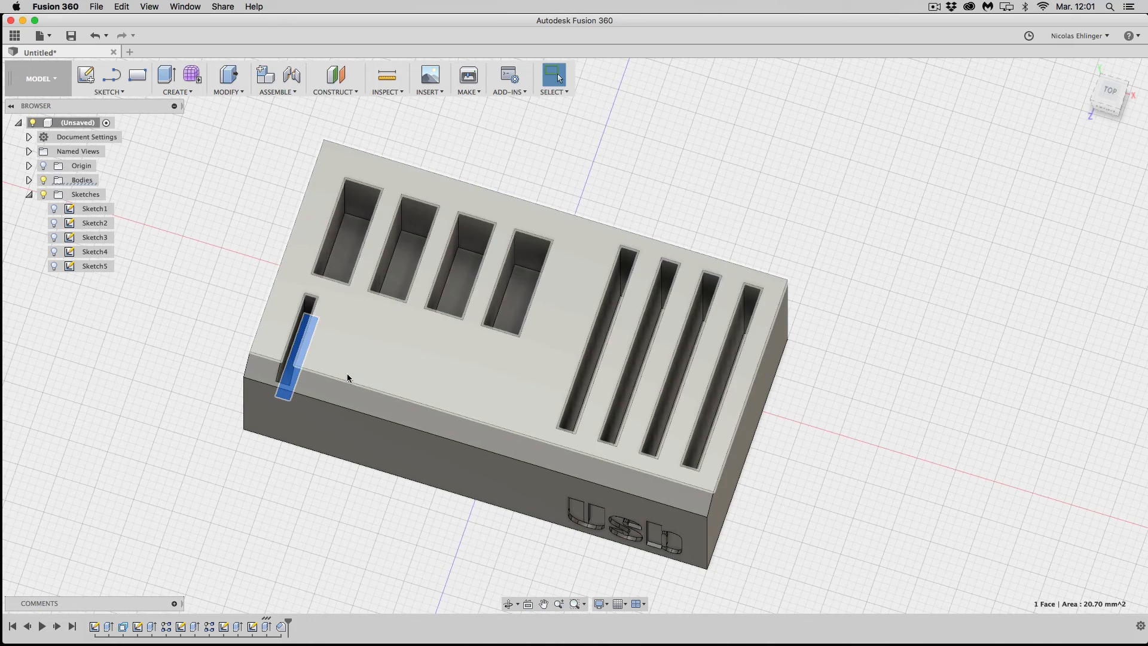
middle_click_drag(351, 369, 409, 482, "shift")
left_click(412, 486, "shift")
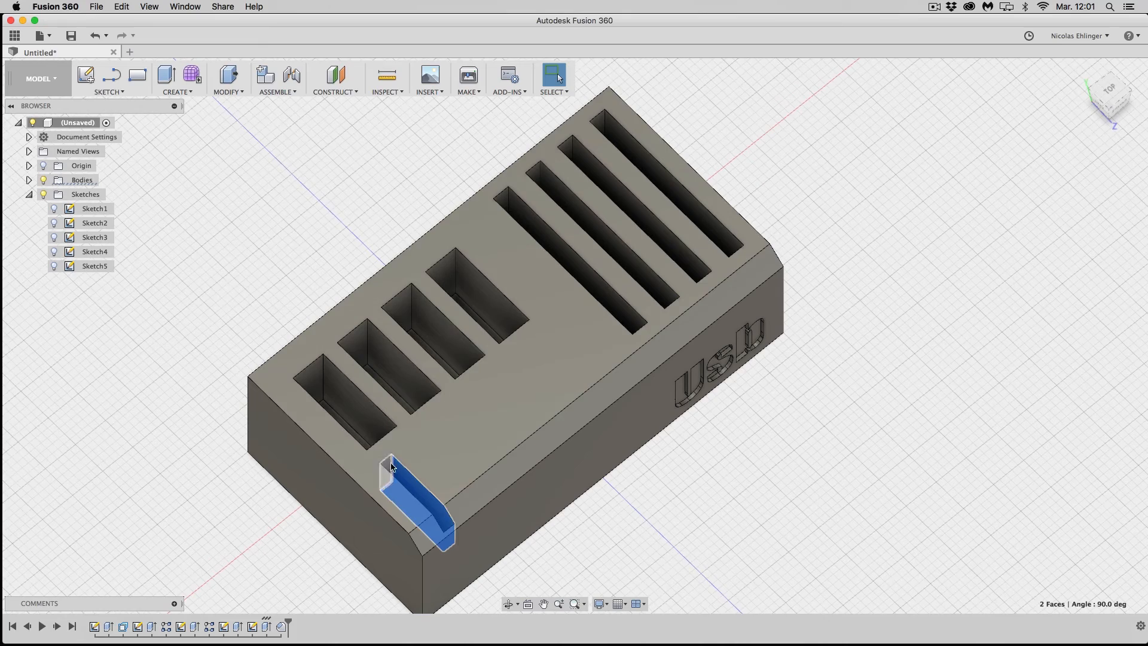
middle_click_drag(455, 443, 286, 349, "shift")
left_click(296, 326, "shift")
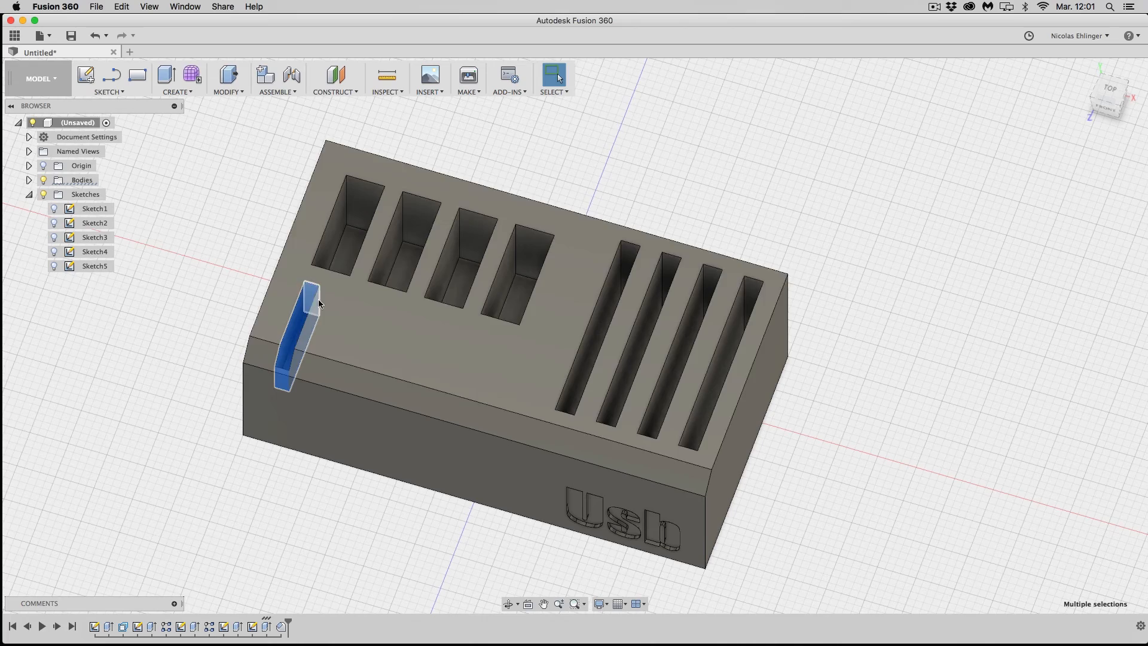
middle_click_drag(379, 354, 802, 395, "shift")
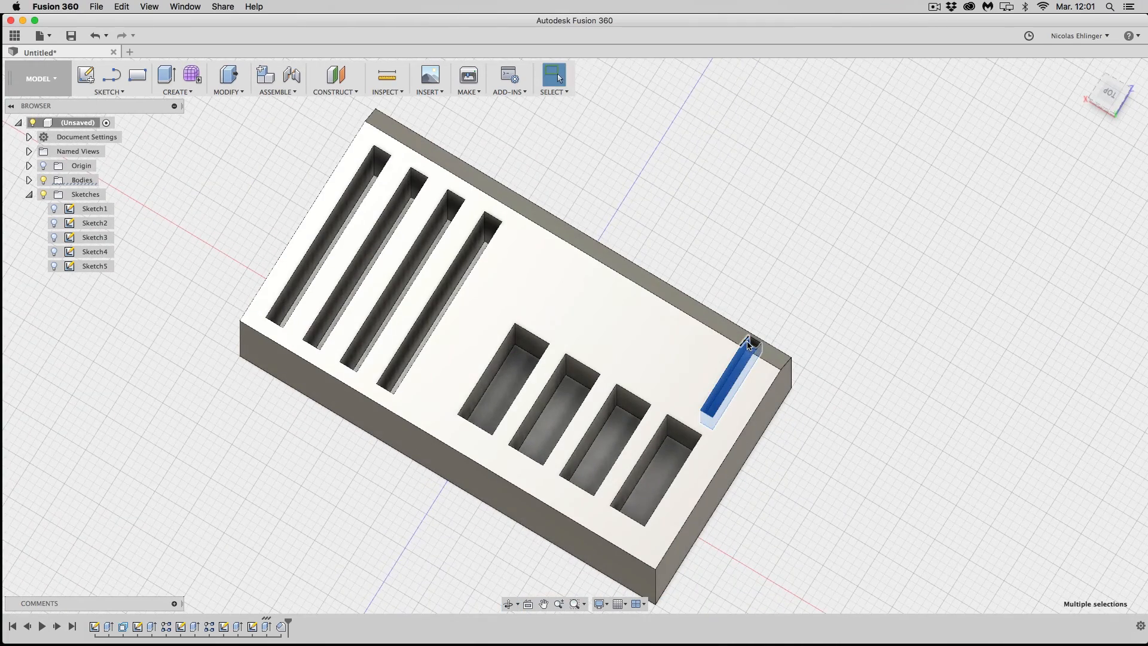
middle_click_drag(754, 344, 734, 378, "shift")
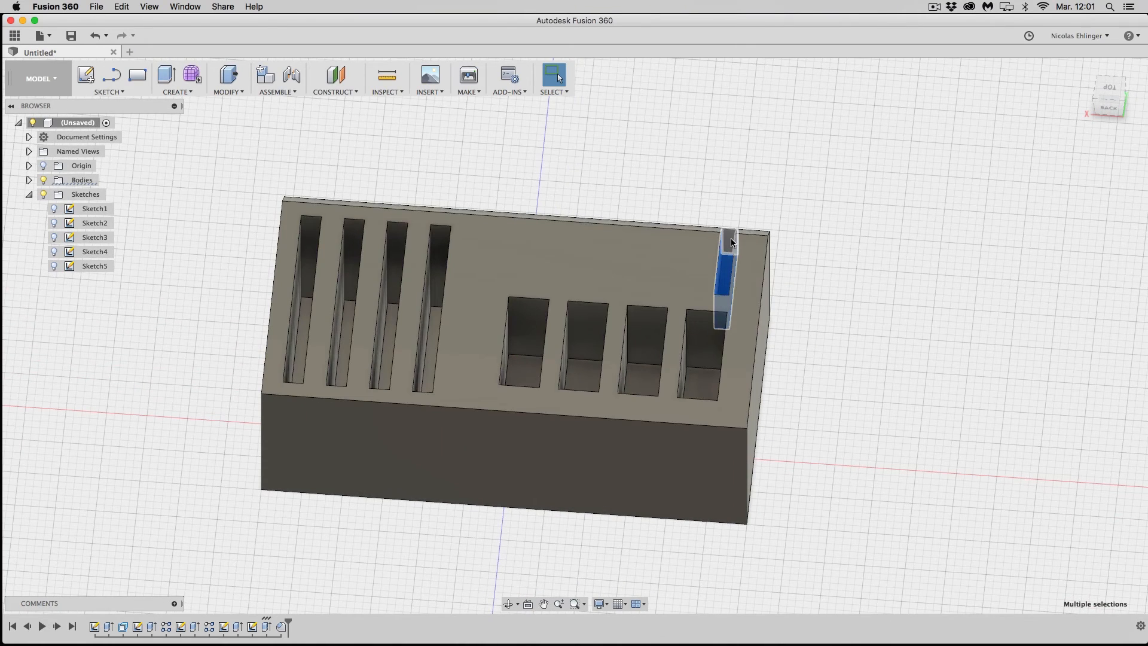
left_click(732, 242)
right_click(726, 270)
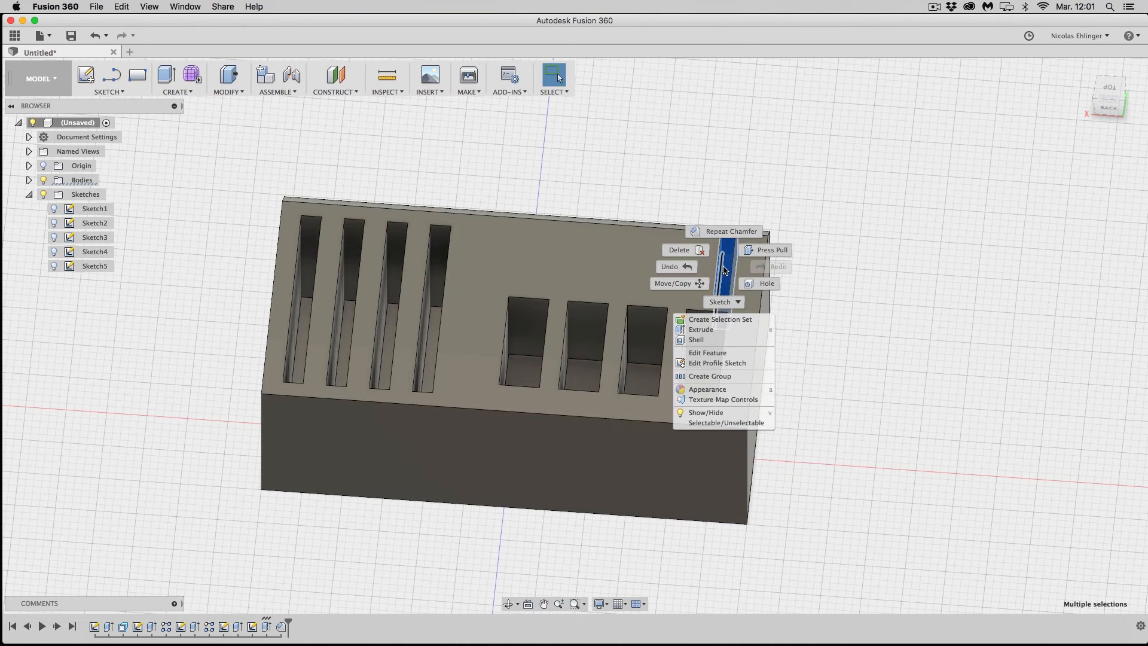
- Create a rectangular pattern of the small slot's faces along the block's length, with 5 instances over a 17 mm extent
left_click(183, 93)
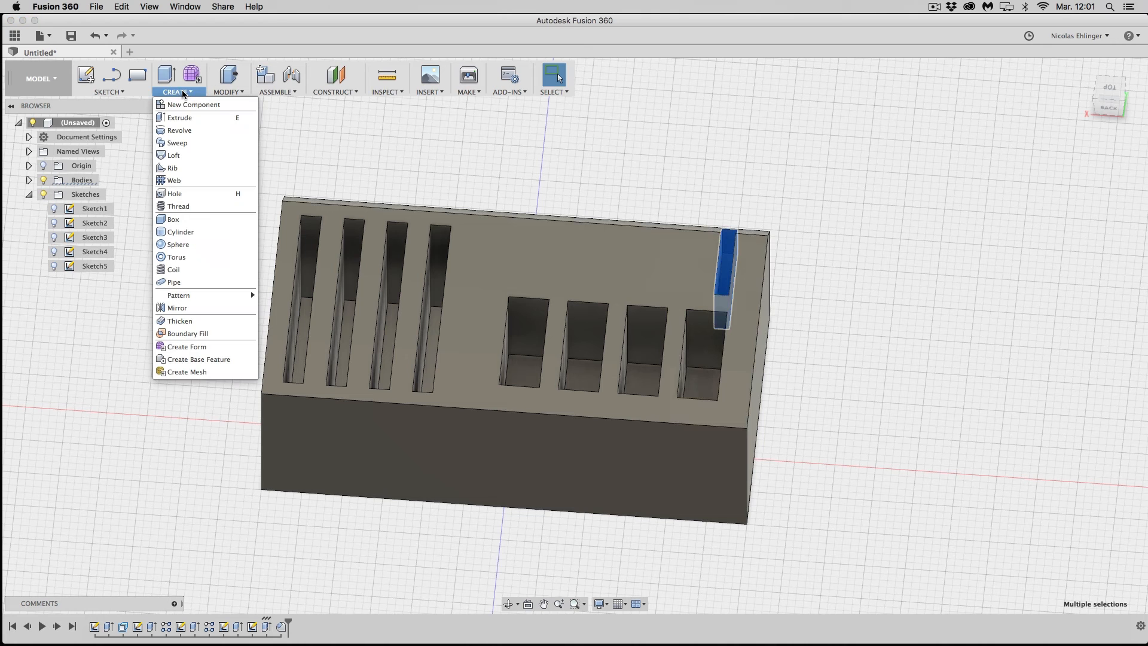
mouse_move(187, 297)
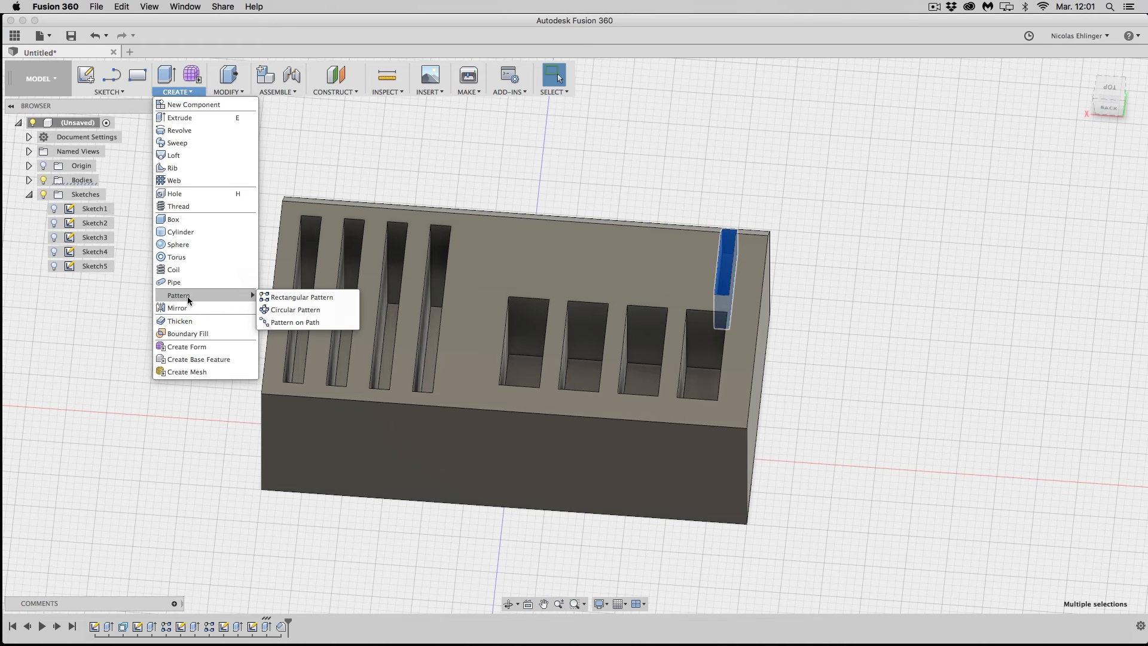
left_click(304, 297)
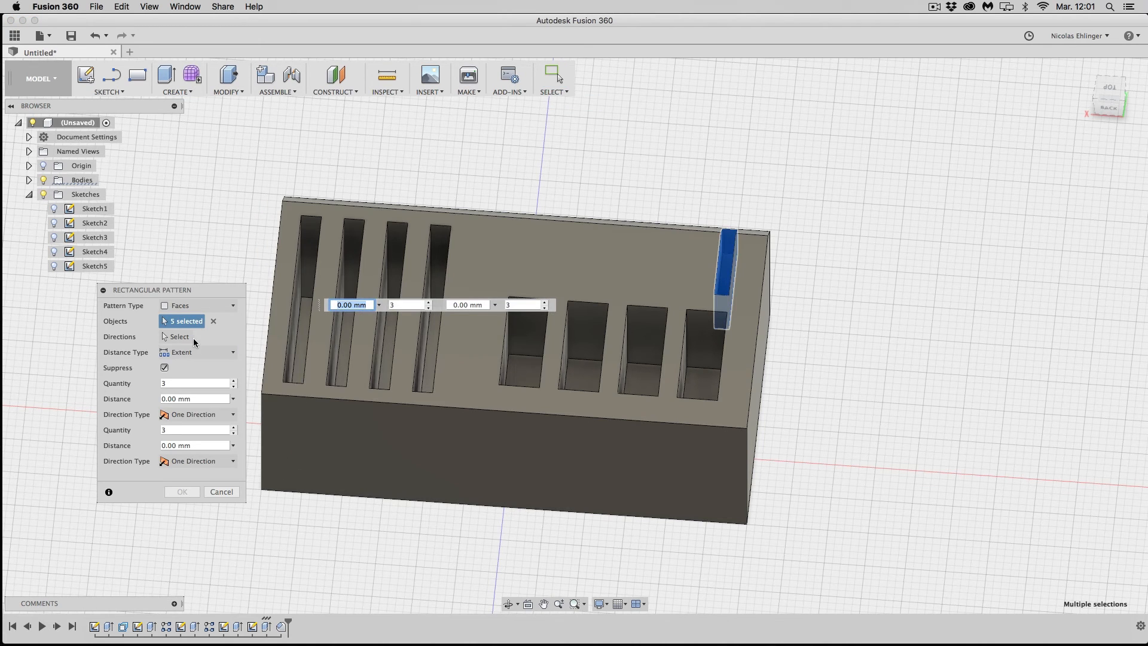
left_click(180, 337)
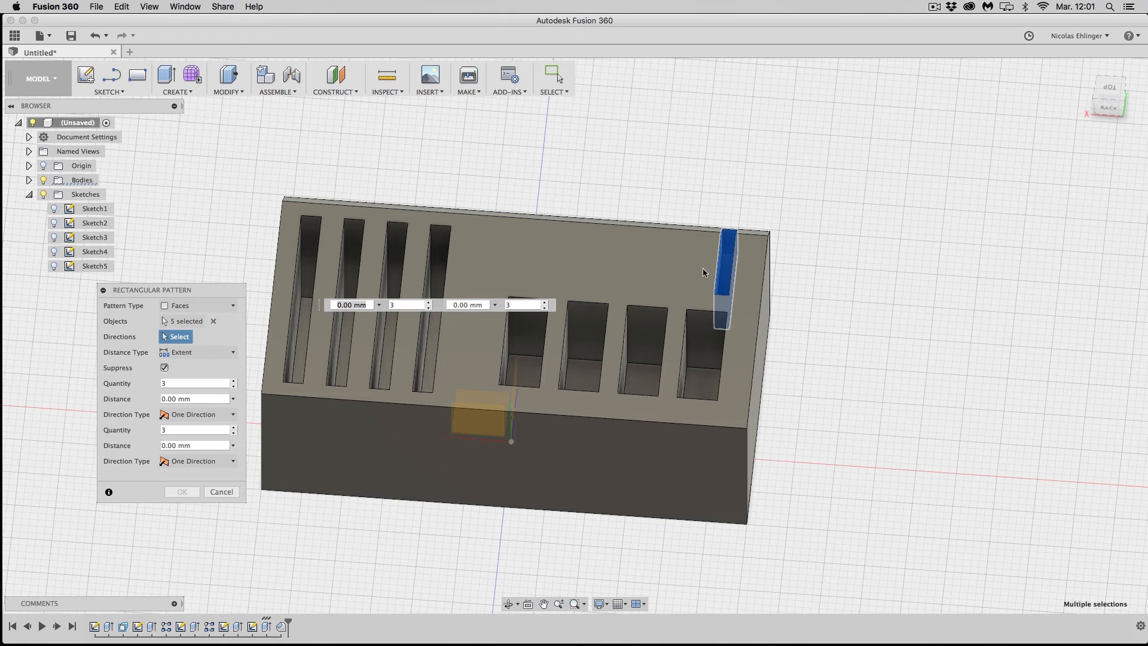
left_click(718, 272)
left_click_drag(721, 273, 657, 278)
left_click(828, 301)
left_click(853, 298)
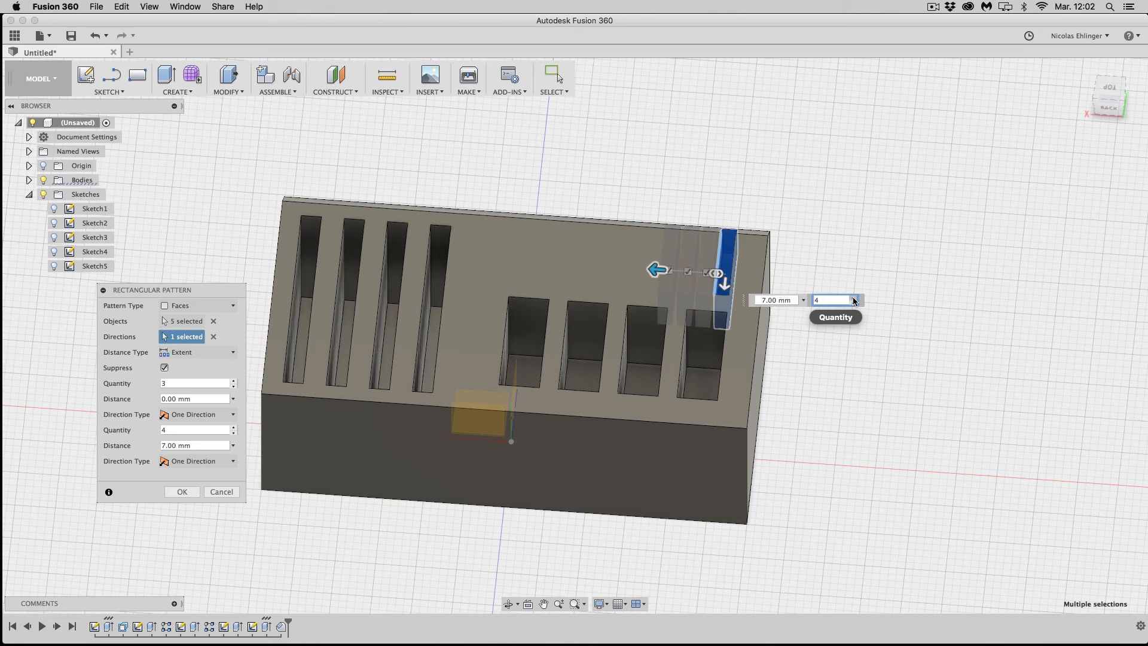
left_click(853, 297)
left_click_drag(656, 270, 576, 265)
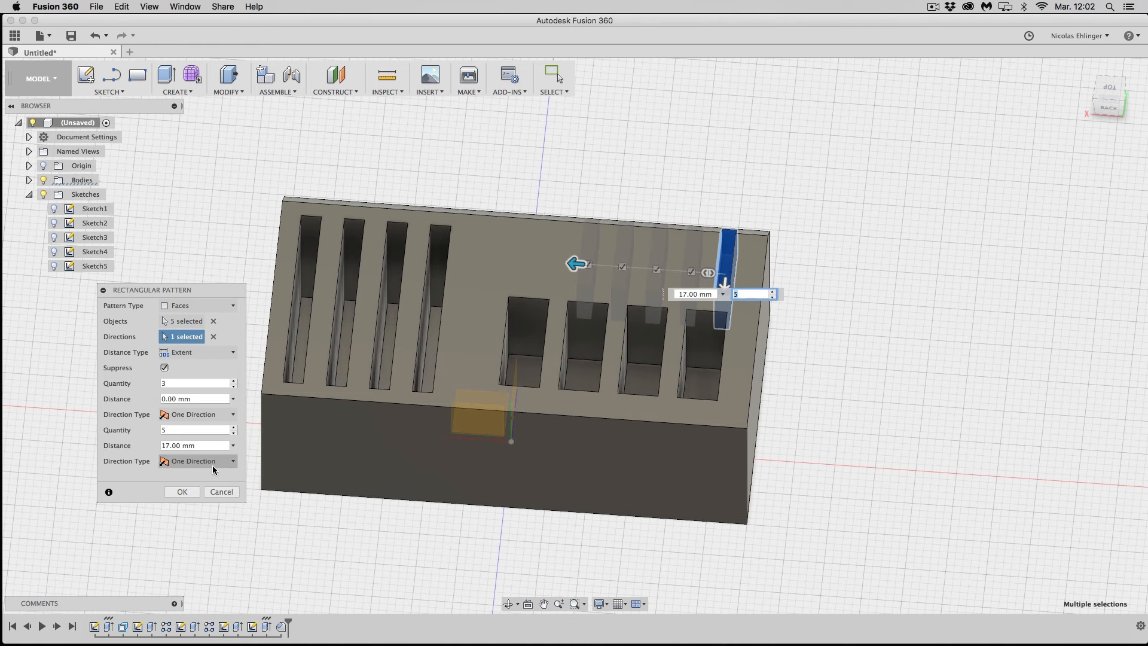
left_click(181, 492)
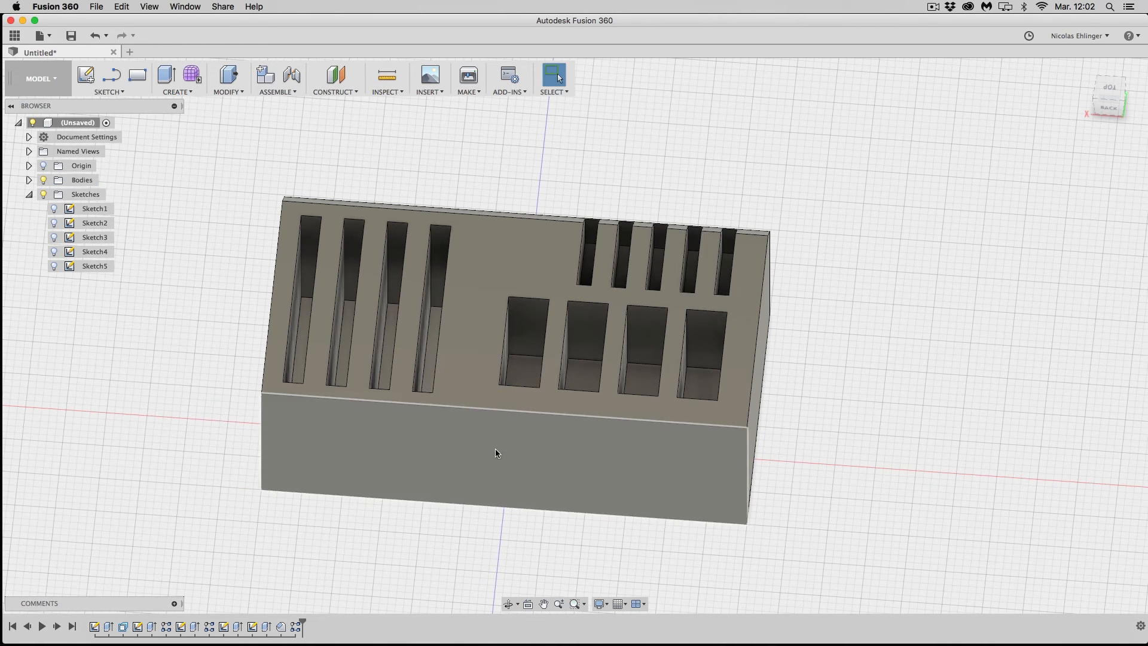
- Press Pull the block's front face with the Usb lettering, setting the offset distance to 12.5 mm
middle_click_drag(822, 437, 687, 407, "shift")
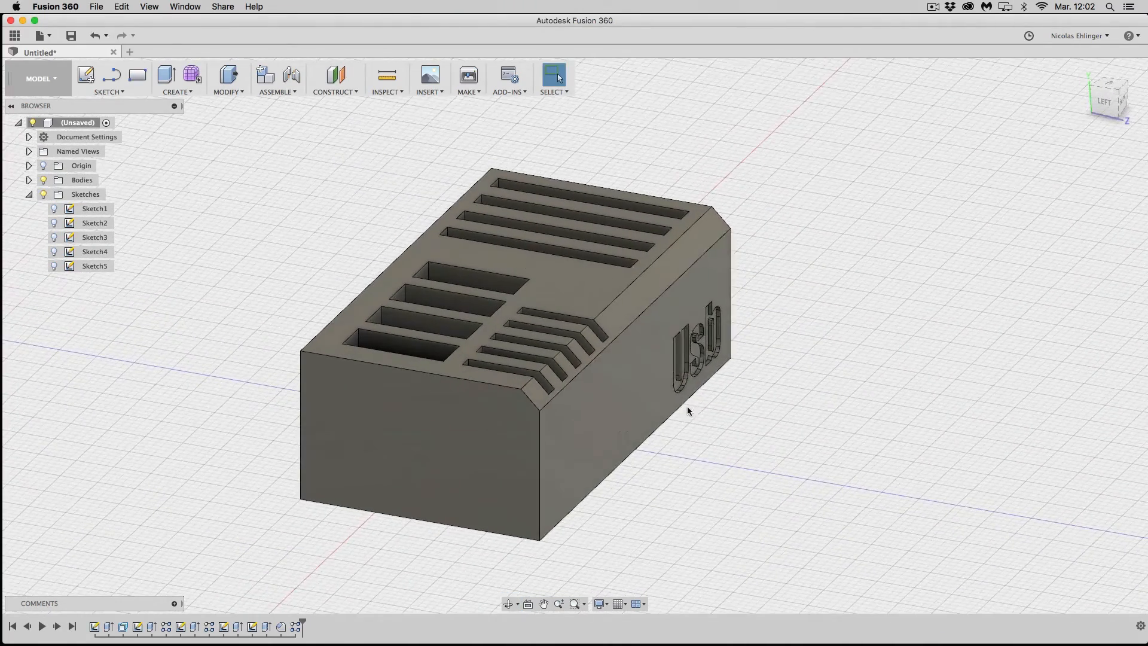
left_click(611, 421)
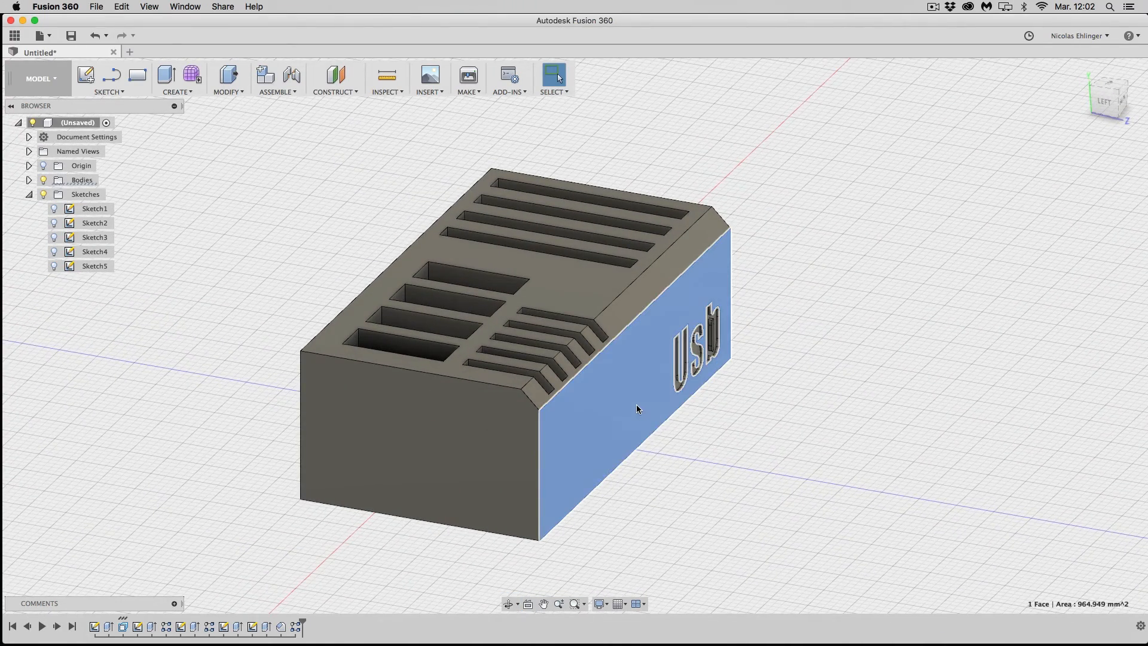
right_click(637, 405)
left_click(670, 389)
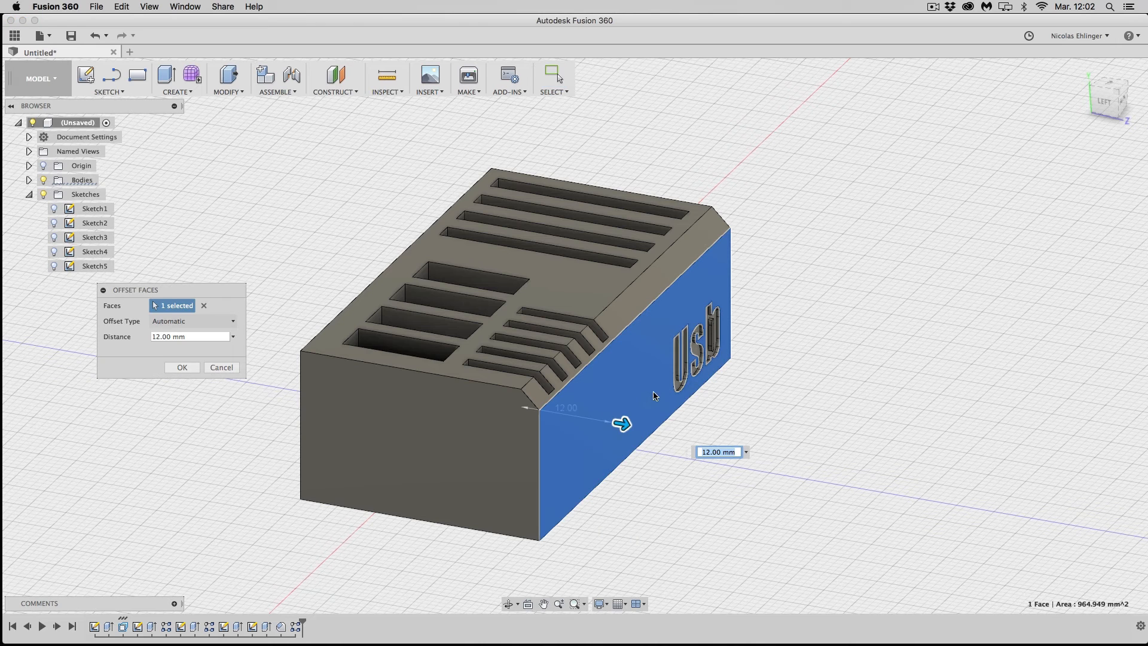
left_click(164, 337)
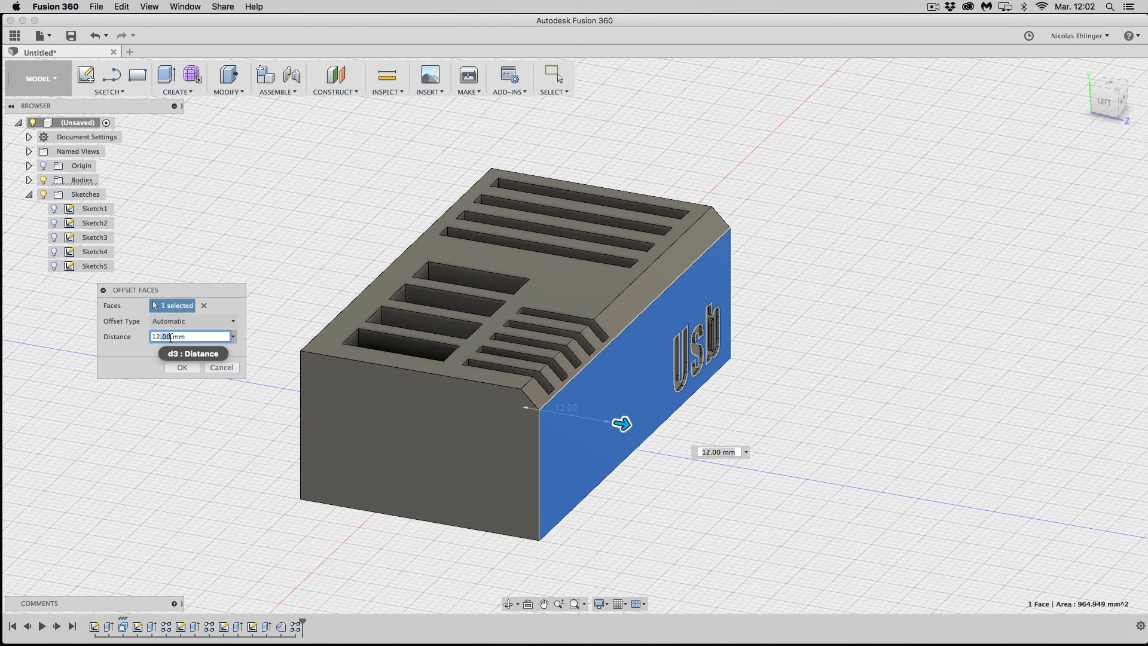
left_click(170, 337)
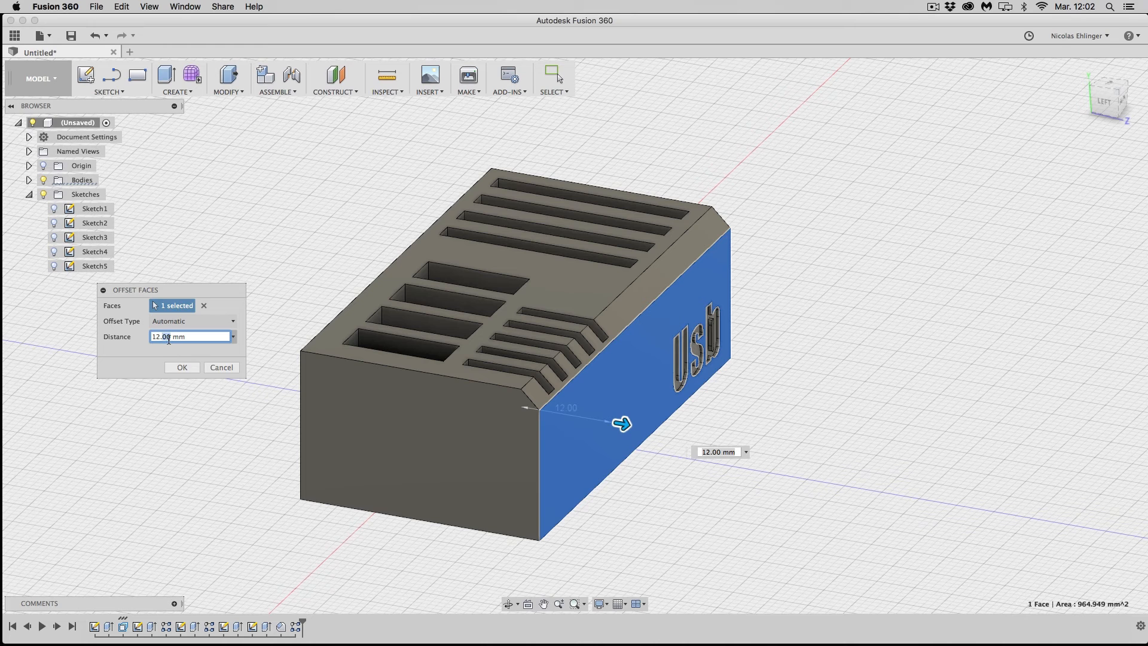
type("5")
left_click(181, 367)
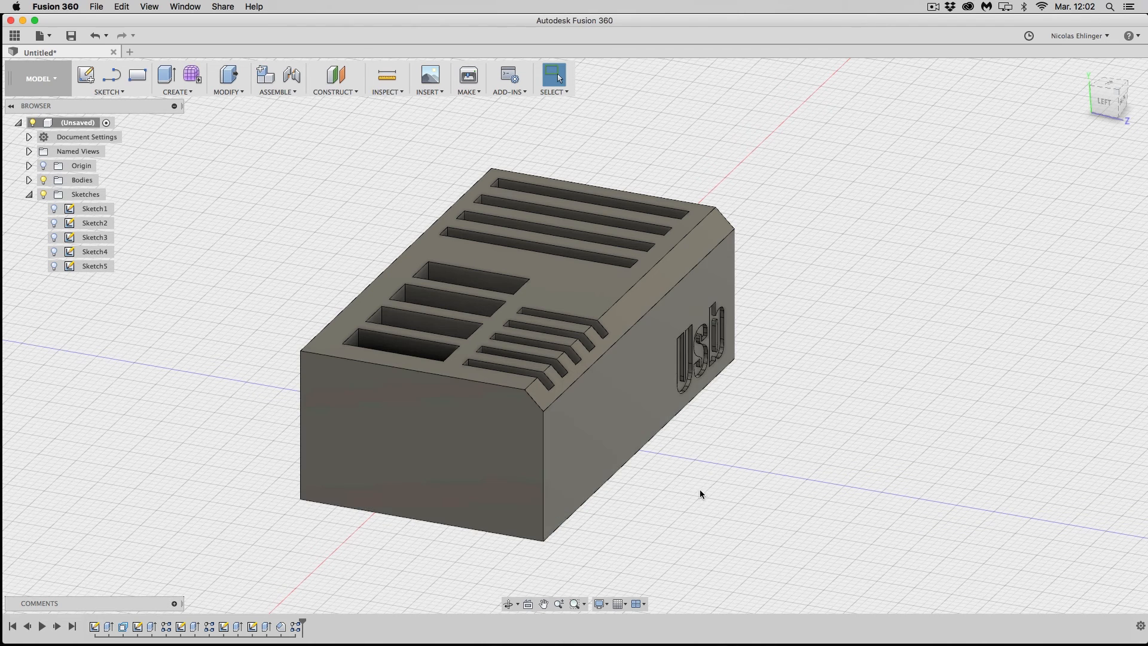
- Select ten outer edges of the block: the top outline, both slanted chamfer ends, the chamfer's lower edge and the four vertical corners
left_click(432, 373)
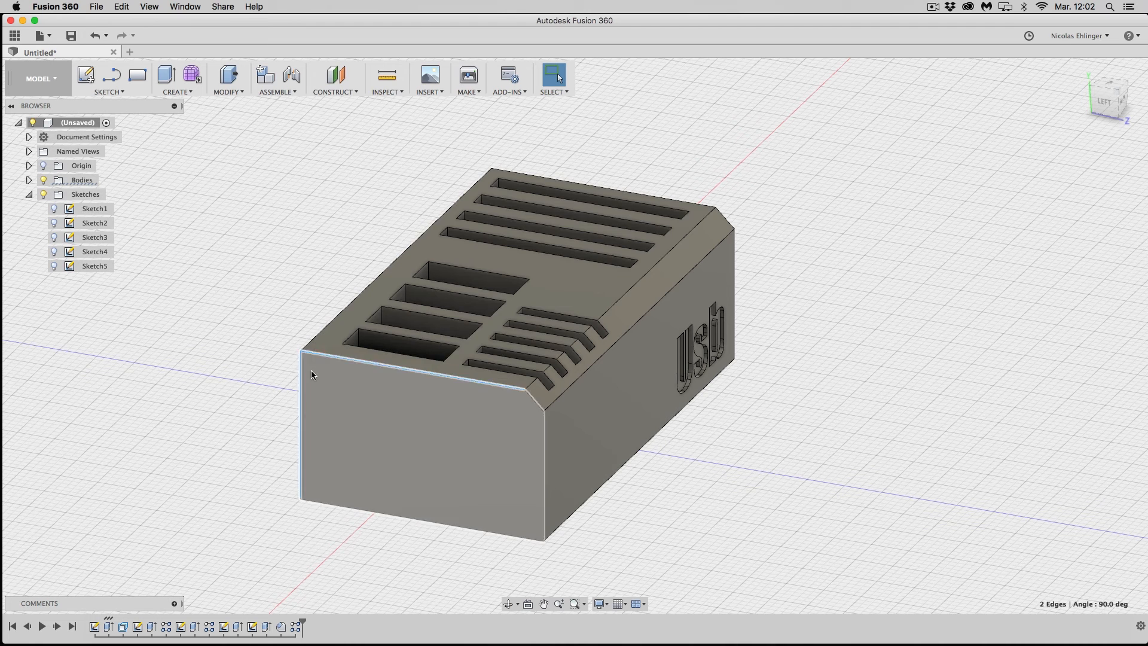
left_click(335, 318, "shift")
left_click(533, 400, "shift")
left_click(542, 441, "shift")
left_click(557, 398, "shift")
left_click(735, 263, "shift")
left_click(708, 207, "shift")
middle_click_drag(685, 354, 472, 372, "shift")
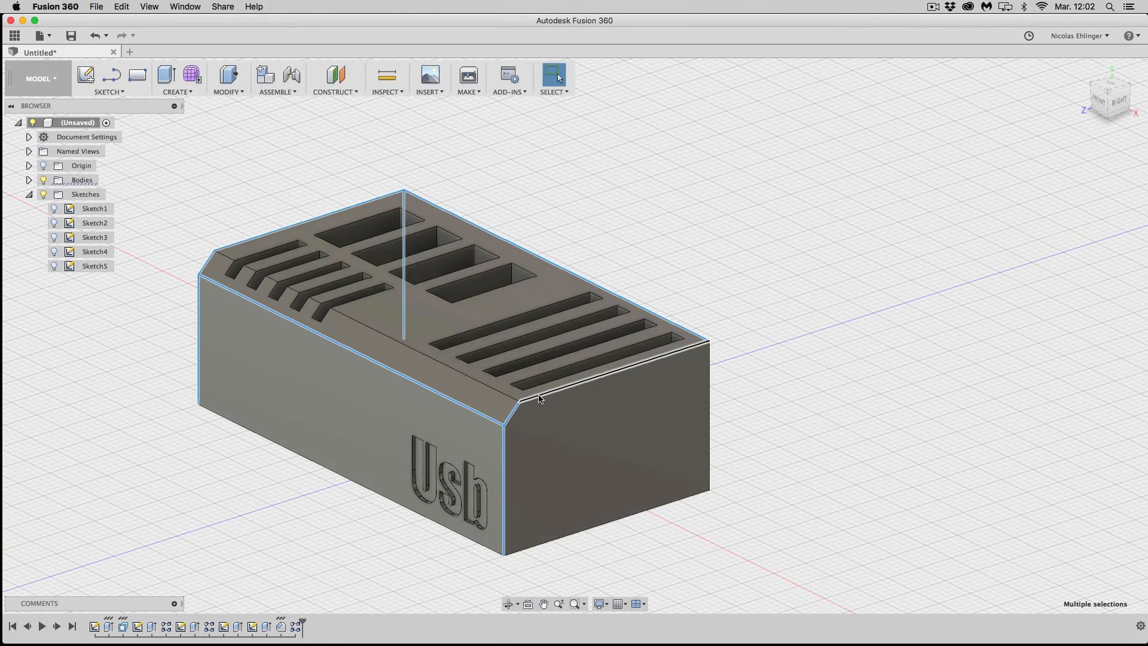
left_click(542, 398, "shift")
left_click(709, 424, "shift")
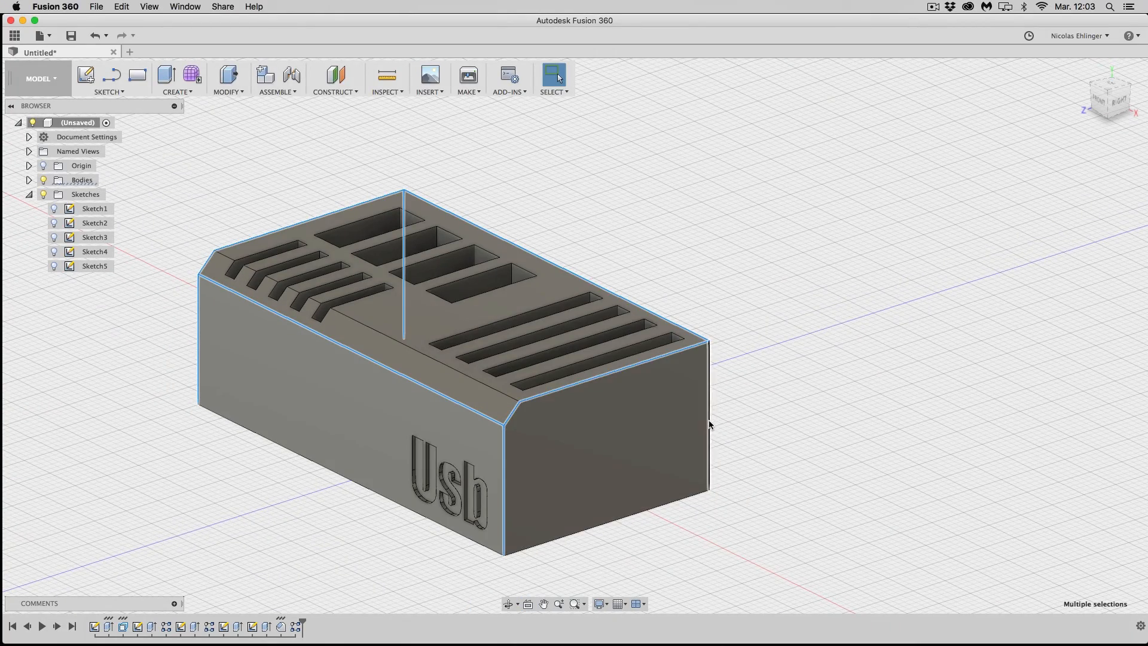
- Fillet the ten selected outer edges with a constant radius of 0.3 mm
right_click(571, 386)
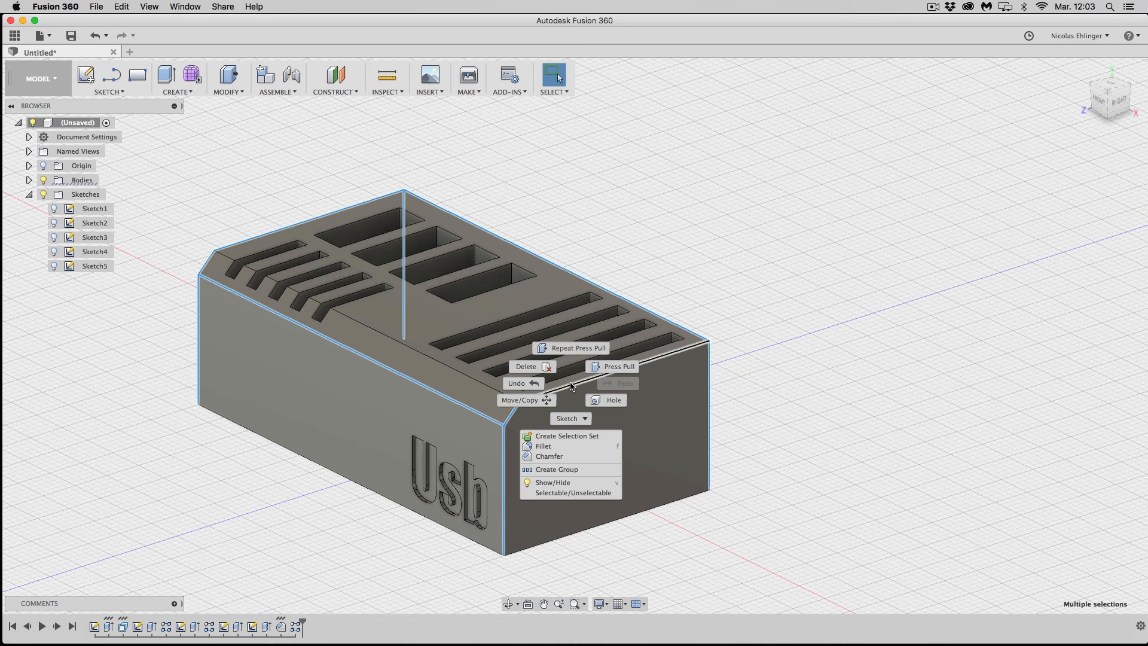
left_click(556, 447)
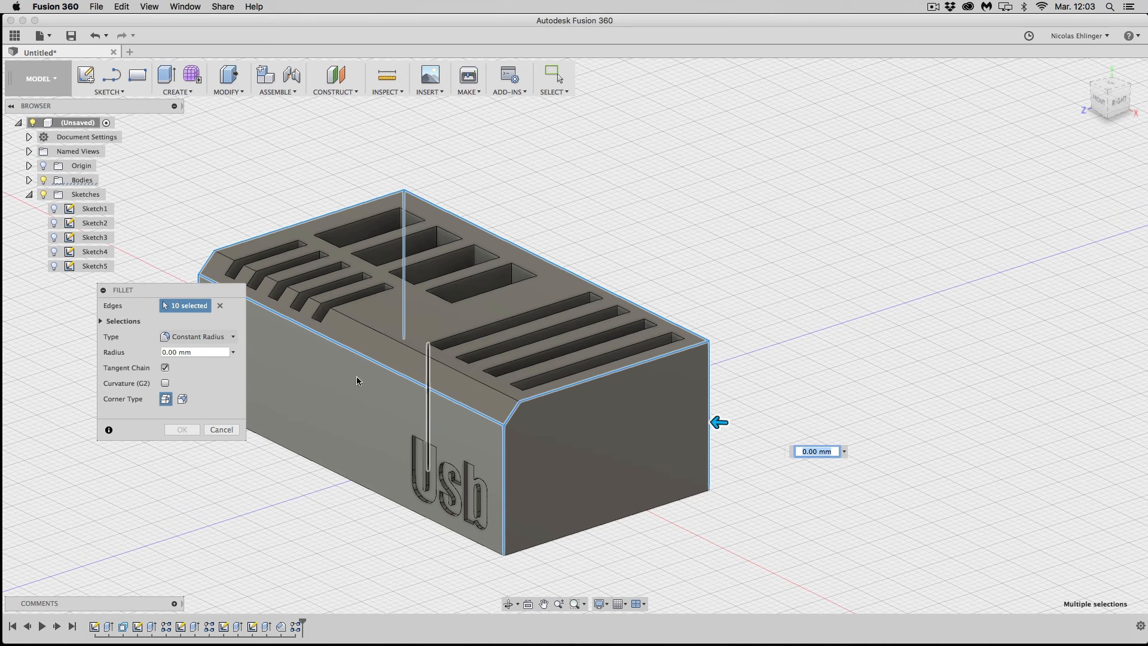
double_click(195, 352)
triple_click(196, 352)
type("1")
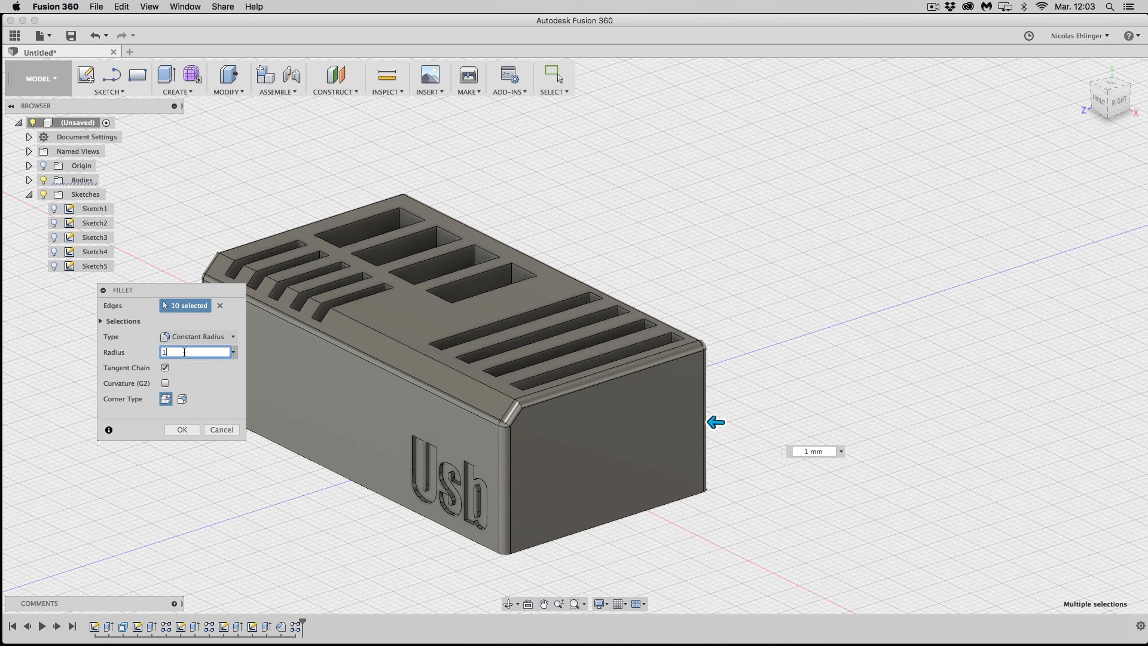
type("0.")
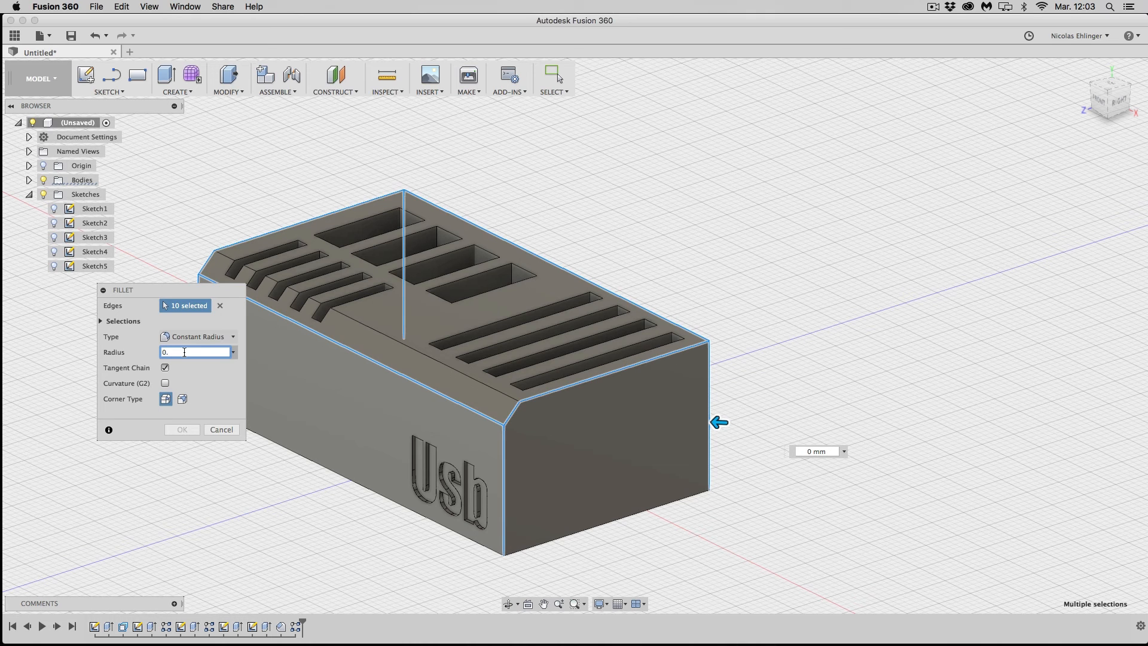
type("3")
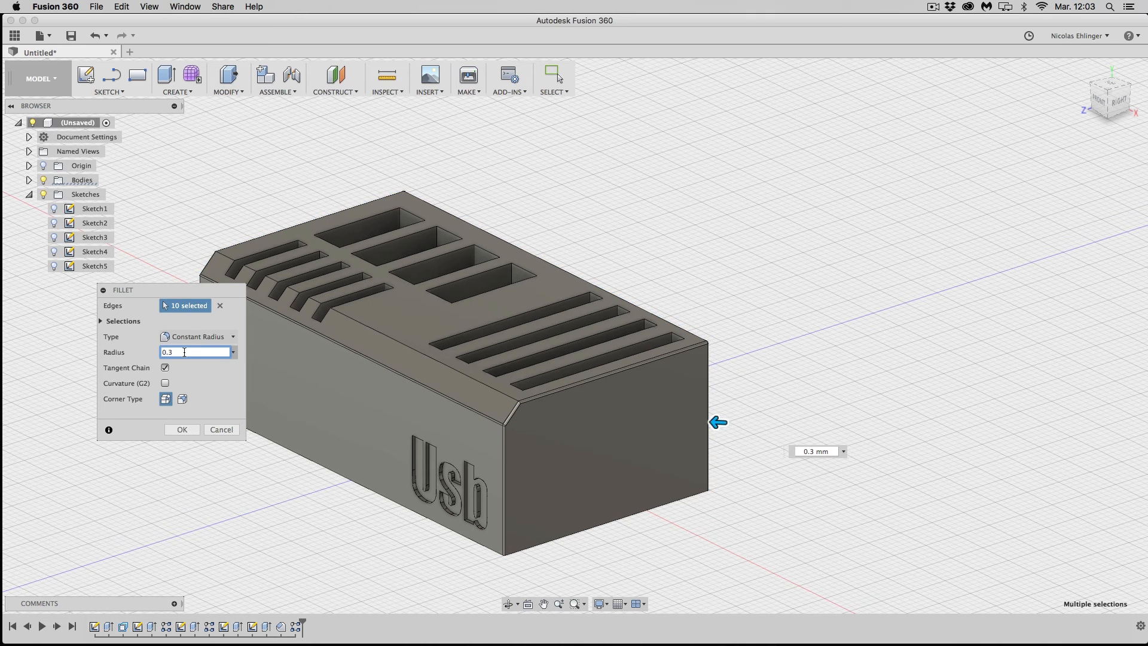
middle_click_drag(358, 426, 321, 408, "shift")
scroll(321, 408, "down", 5)
scroll(320, 409, "up", 5)
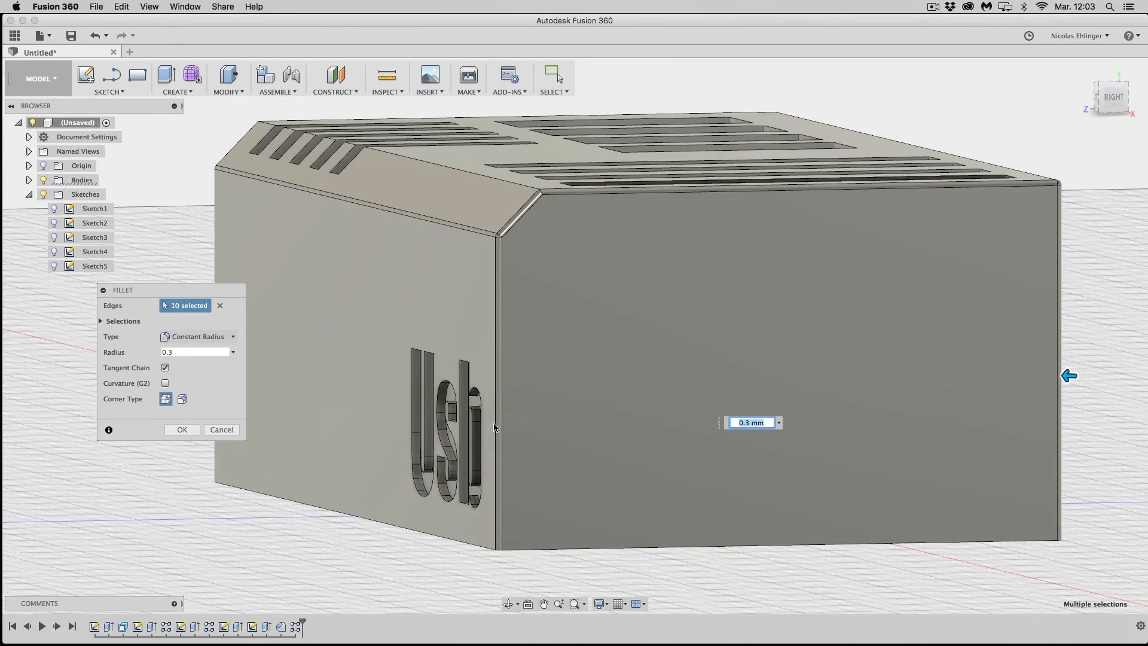
left_click(218, 430)
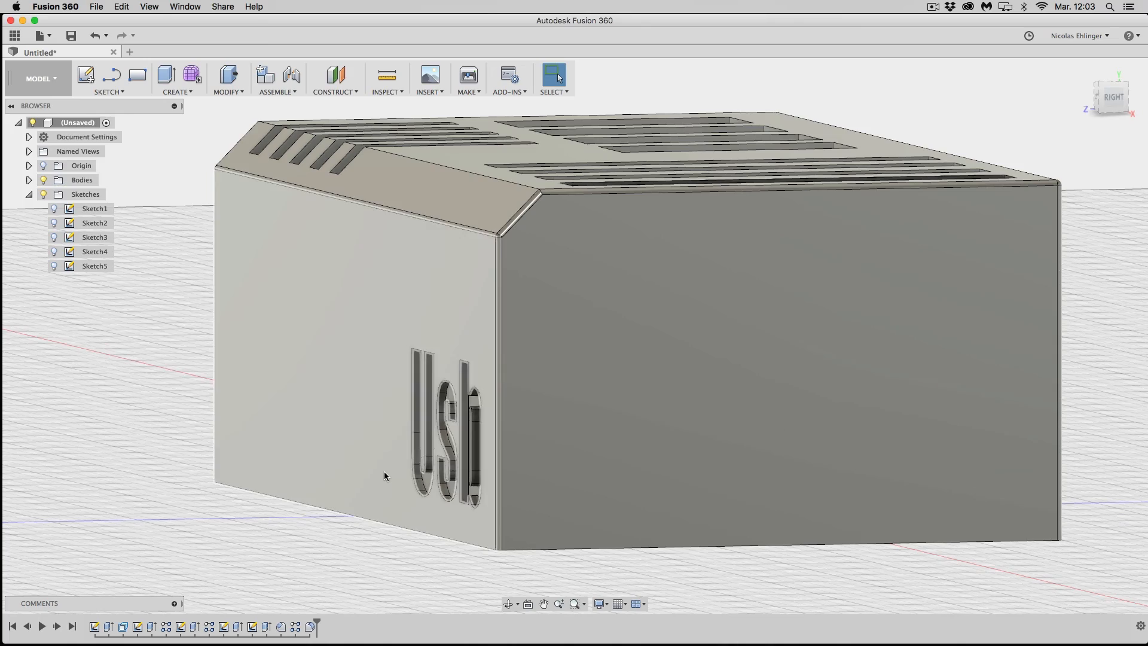
- Inspect the filleted block from the front and above, checking the pockets, slots, chamfer and lettering
scroll(386, 473, "up", 5)
scroll(387, 471, "down", 6)
middle_click_drag(353, 433, 540, 484)
scroll(545, 490, "up", 2)
scroll(544, 489, "down", 5)
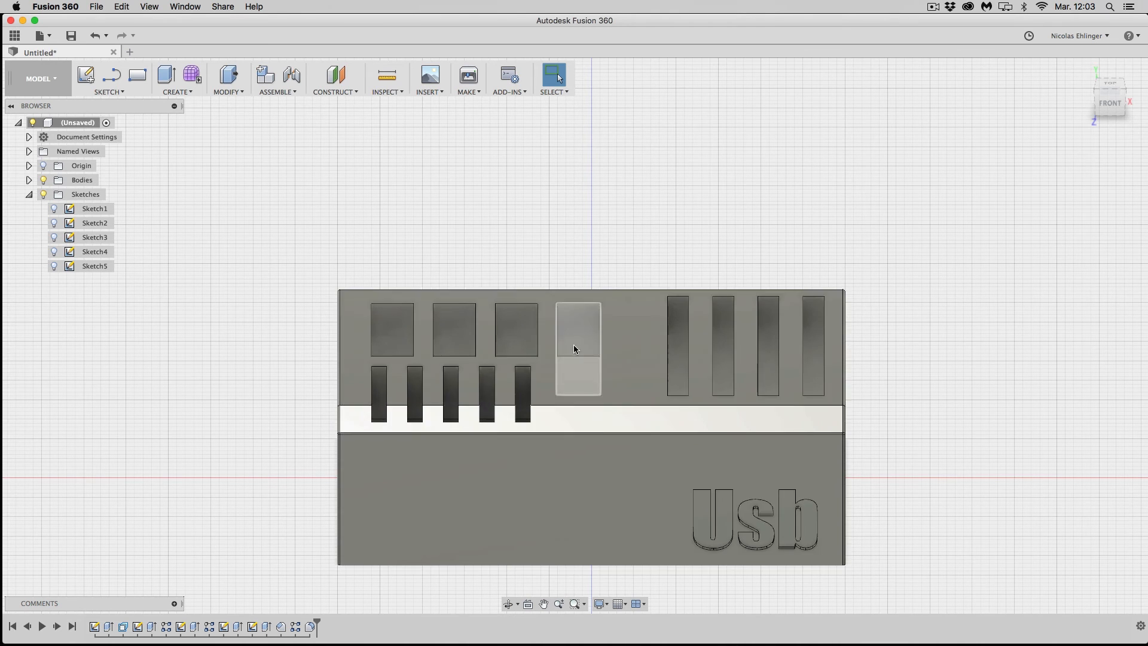
middle_click_drag(608, 476, 599, 518, "shift")
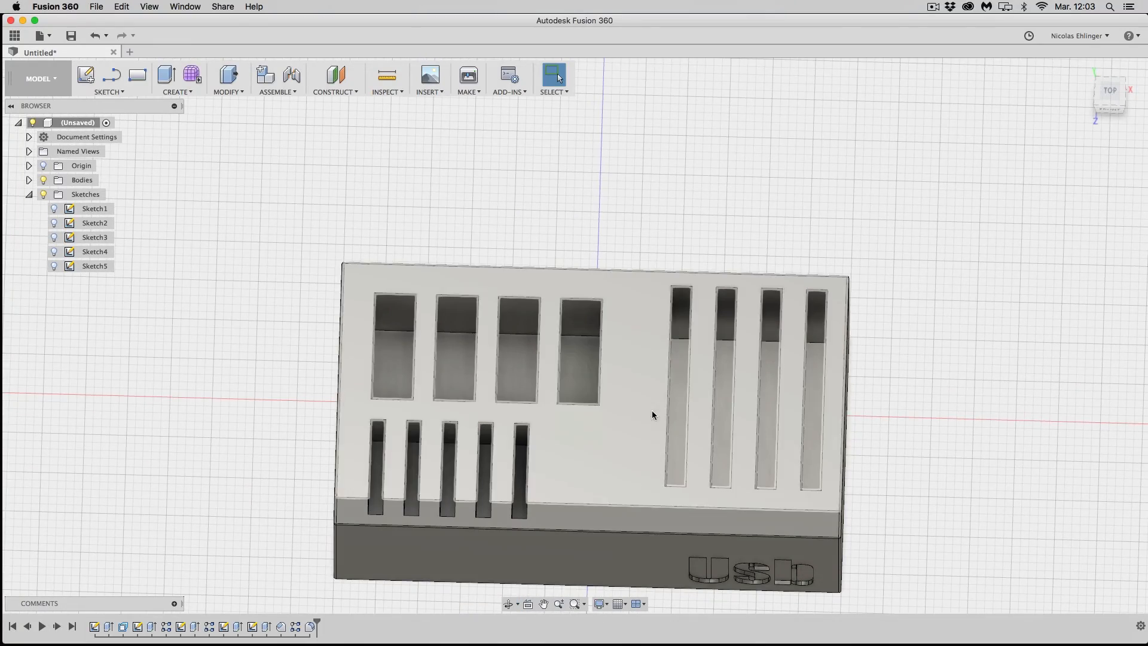
middle_click_drag(670, 436, 759, 392, "shift")
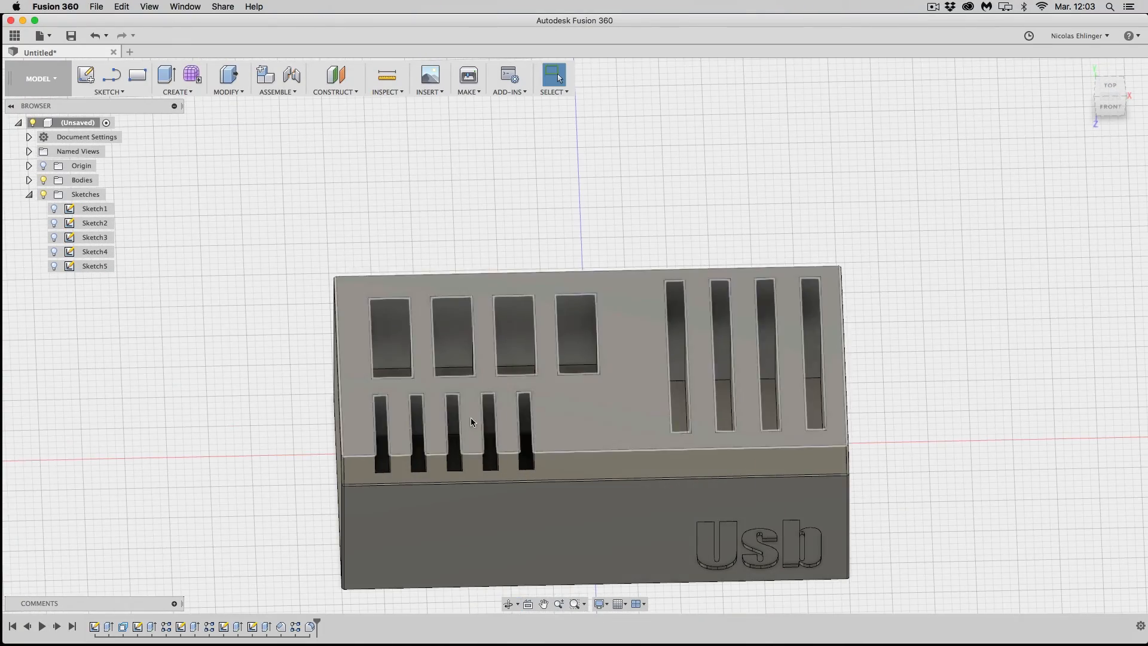
scroll(630, 451, "up", 2)
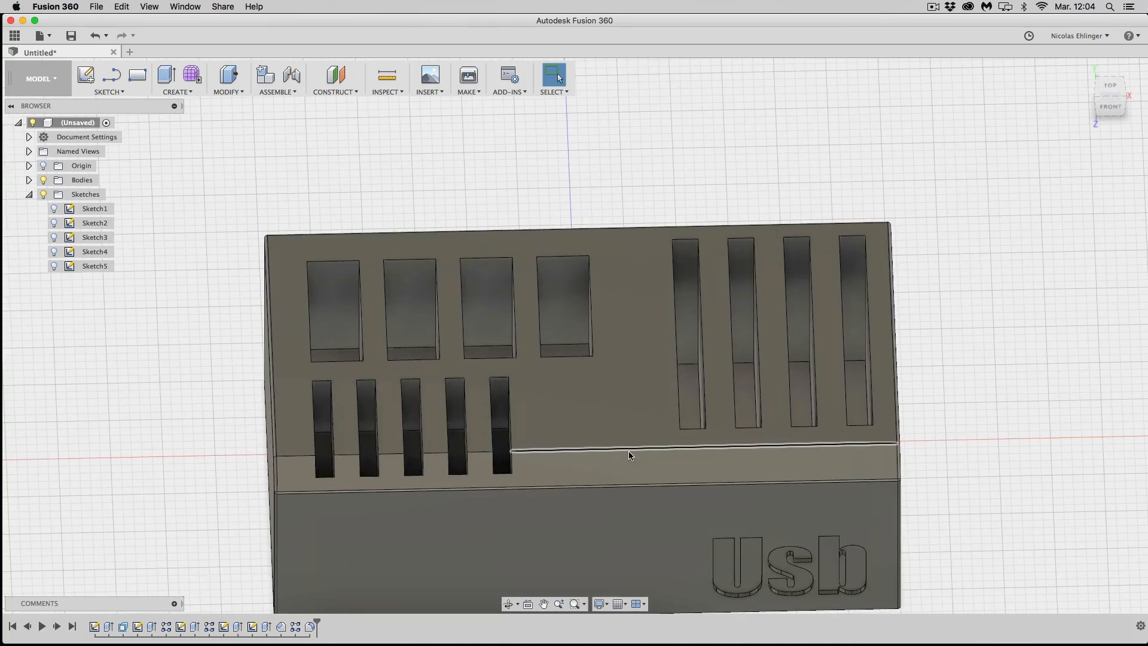
scroll(622, 446, "down", 5)
middle_click_drag(608, 442, 659, 392, "shift")
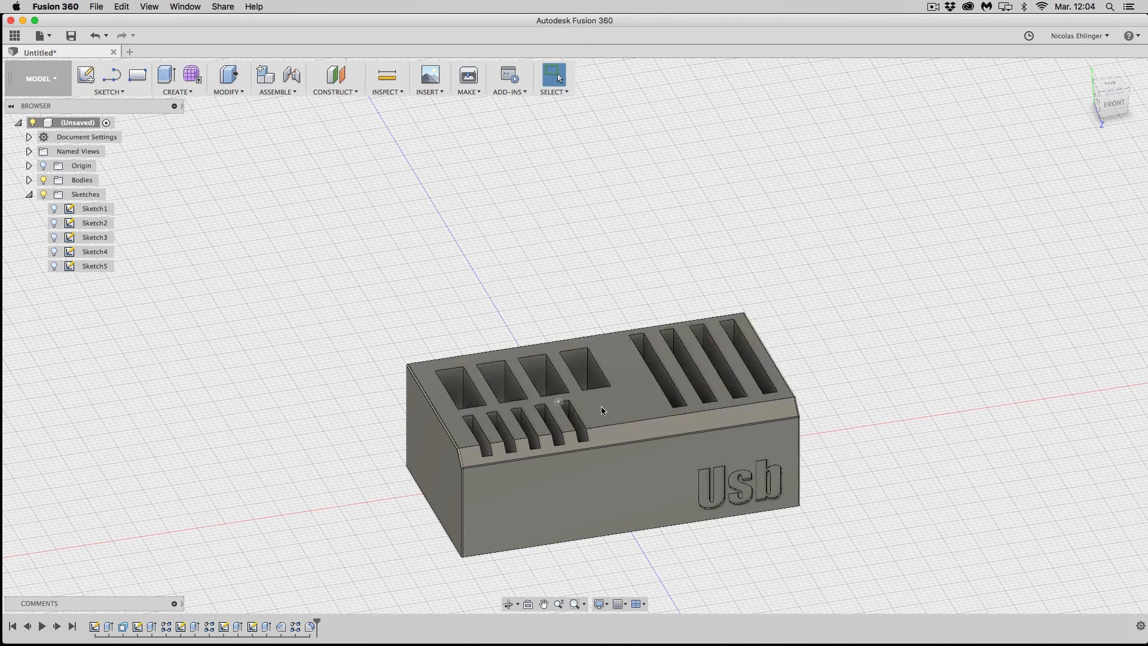
- Collapse the sketch list and select Body1 in the Bodies folder
left_click(30, 194)
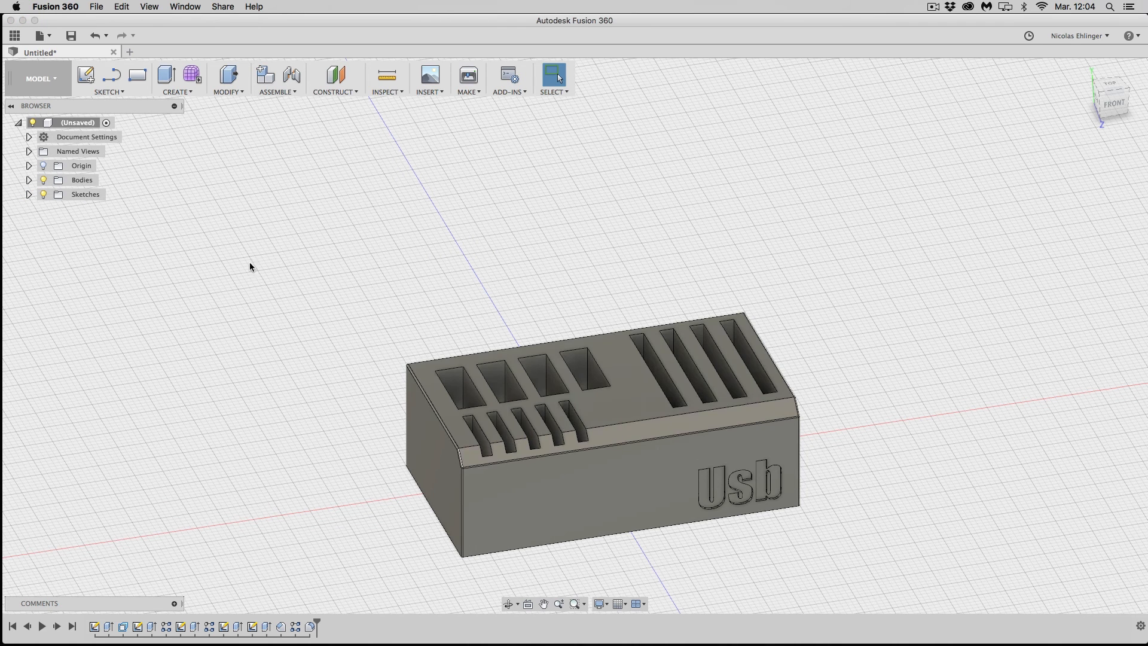
left_click(29, 165)
left_click(28, 165)
left_click(28, 151)
left_click(28, 152)
left_click(29, 180)
left_click(84, 195)
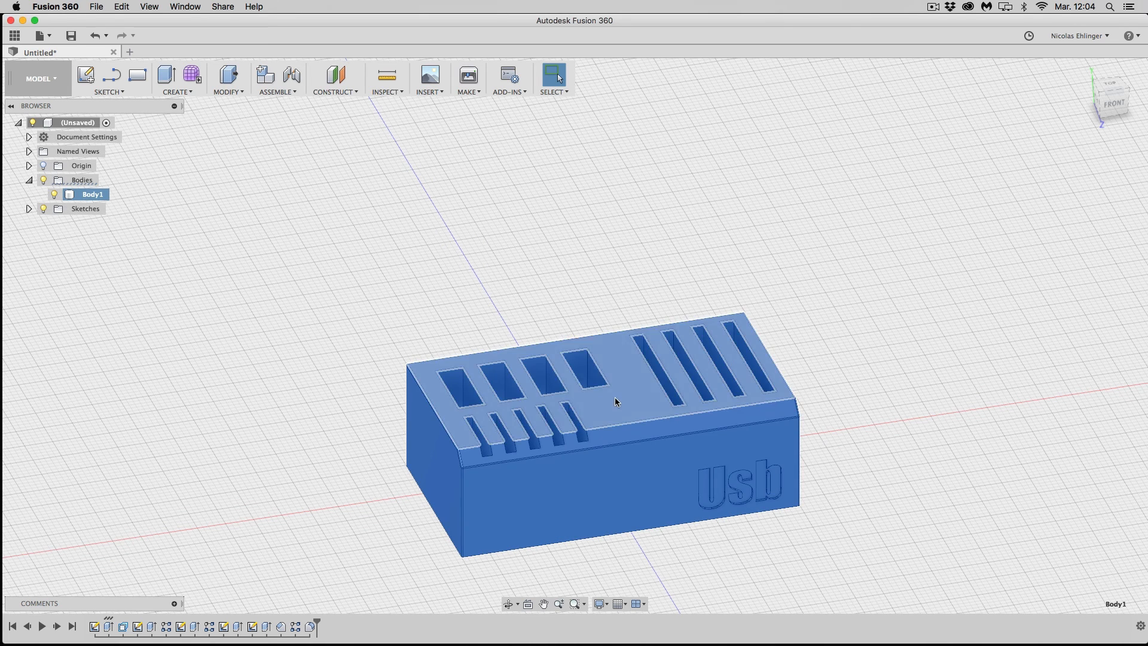
- Export the selected body as an STL in binary format with high refinement
right_click(615, 397)
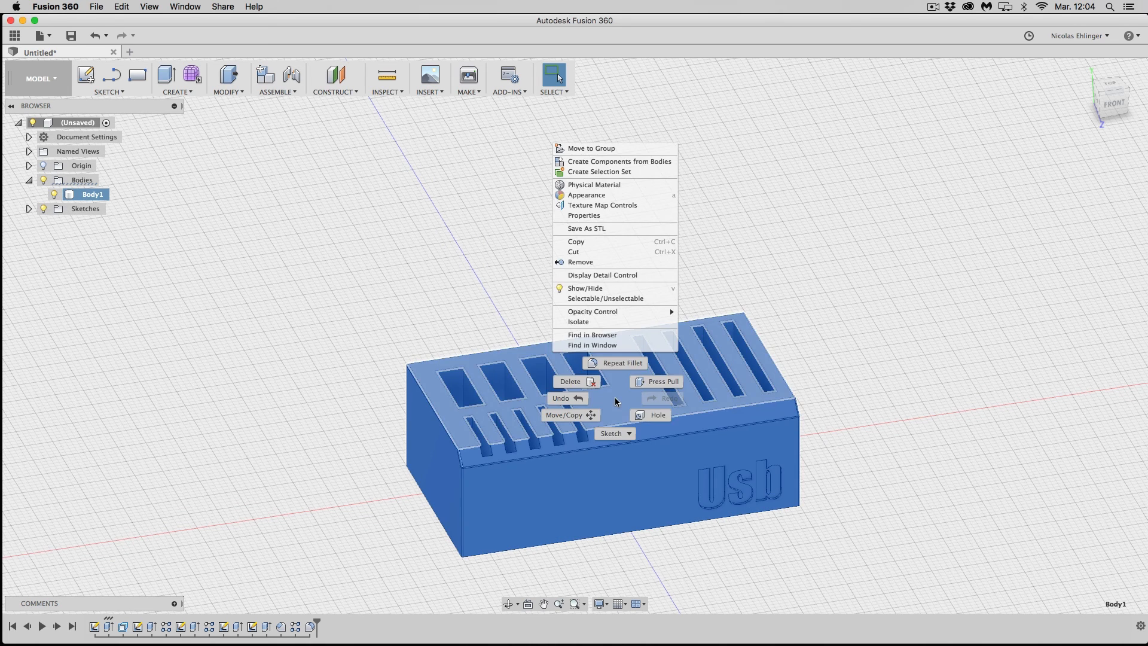
left_click(590, 228)
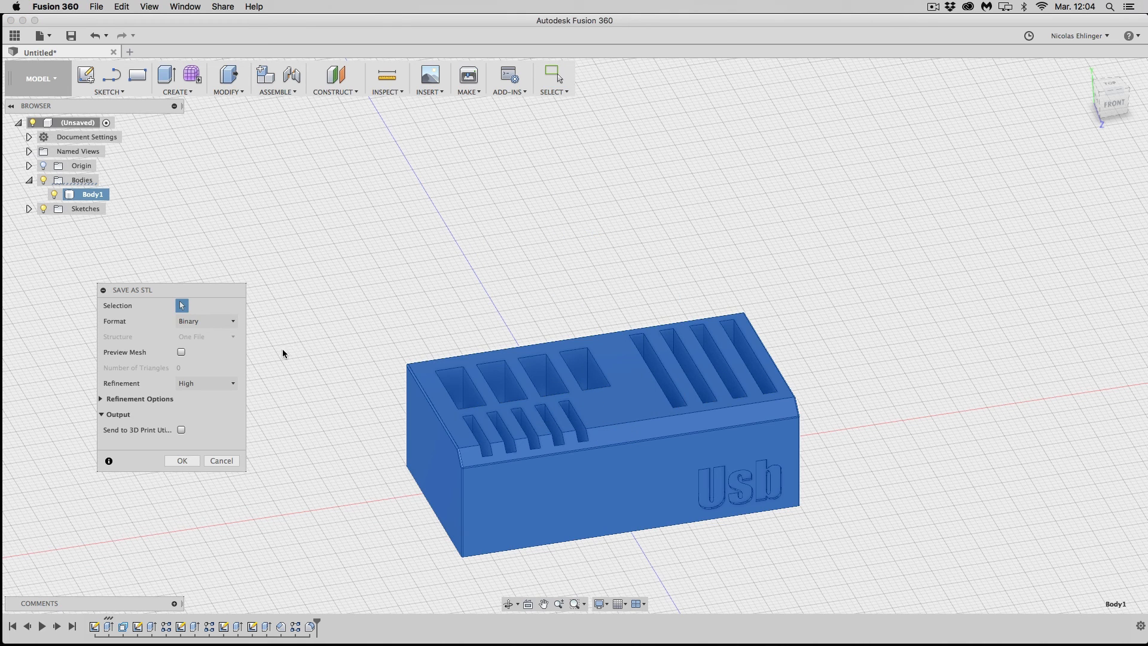
left_click_drag(172, 291, 287, 237)
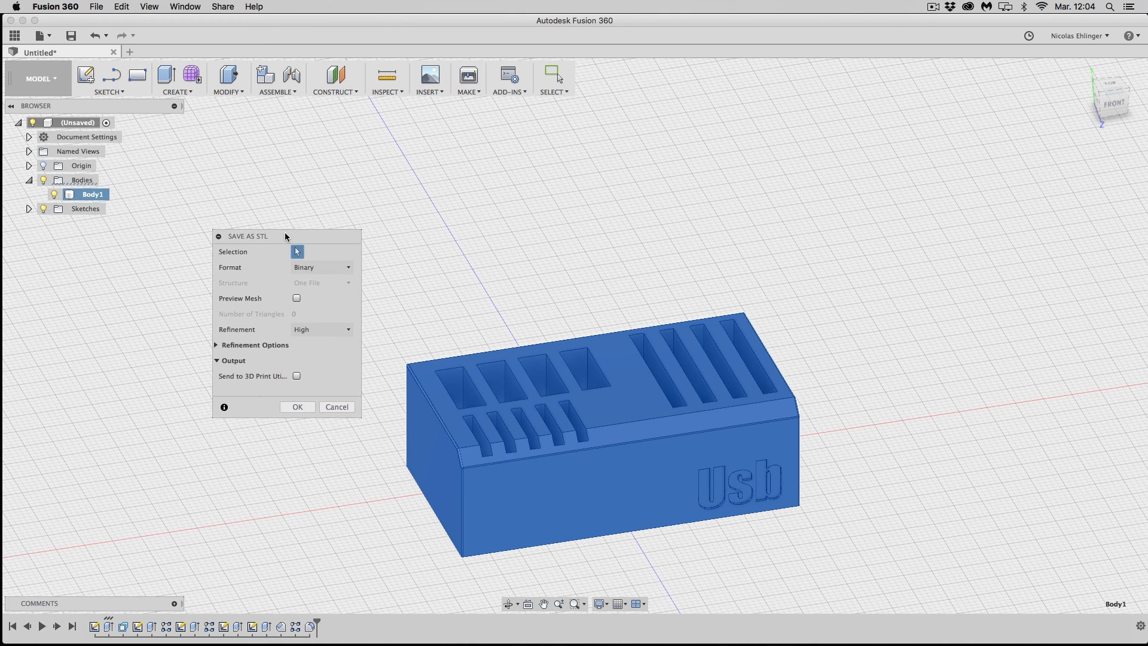
left_click(297, 405)
- Name the STL file "Support Usb ligne V2" and save it to the Desktop
double_click(561, 175)
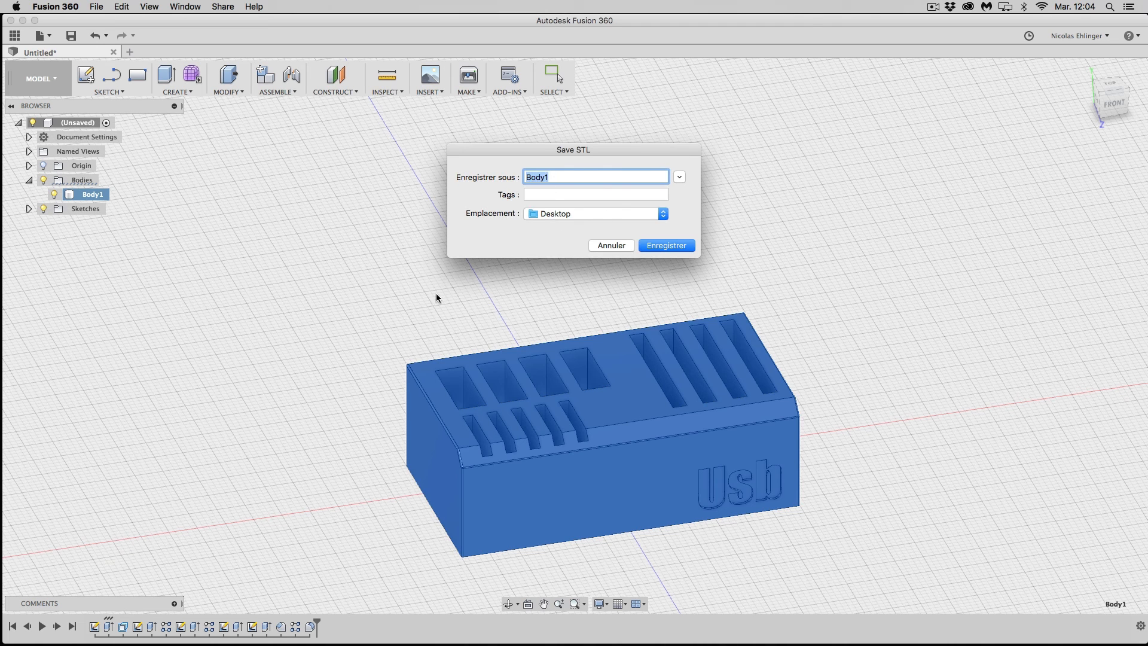
mouse_move(65, 643)
type("li")
key("BackSpace")
key("BackSpace")
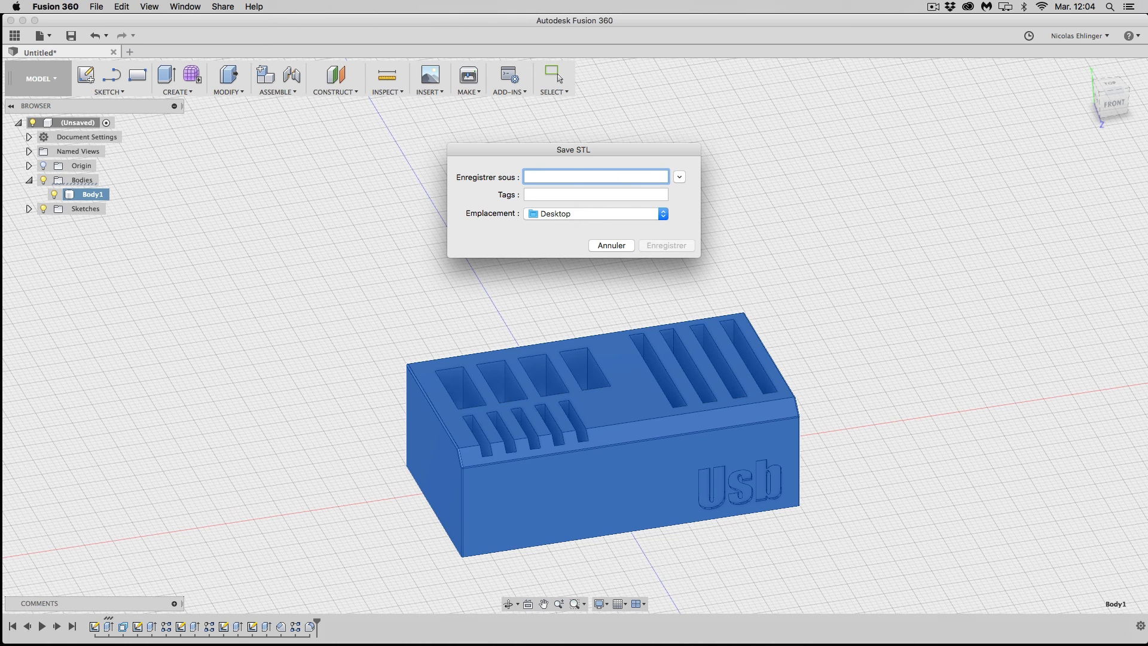
type("Supp")
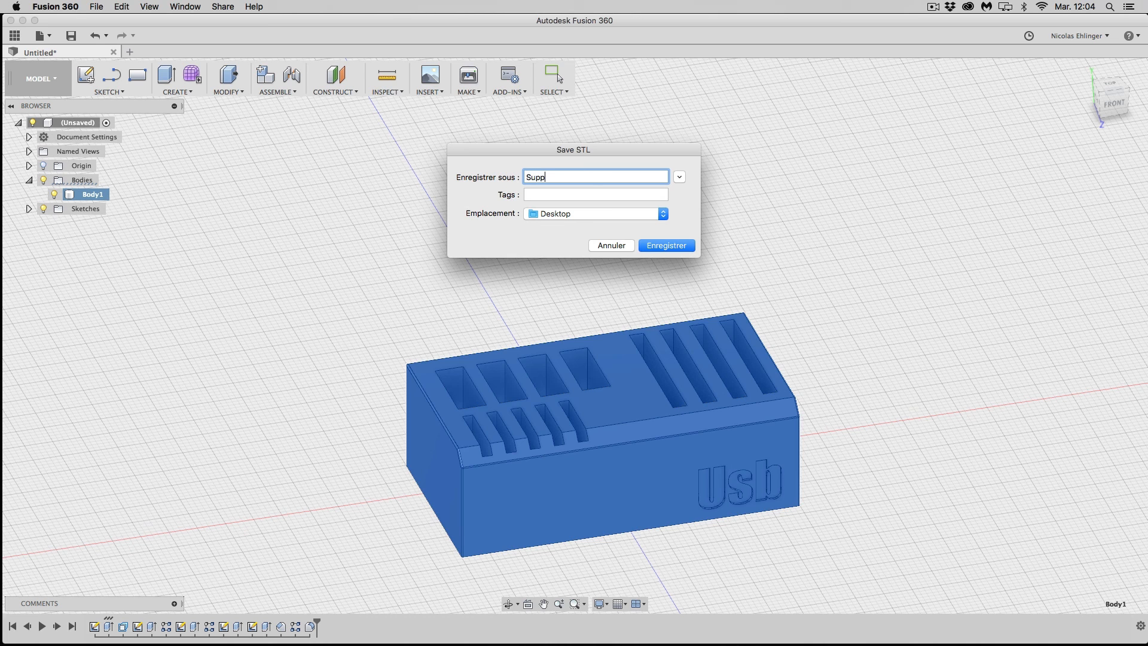
type("ort Usb ligne V2")
left_click(692, 246)
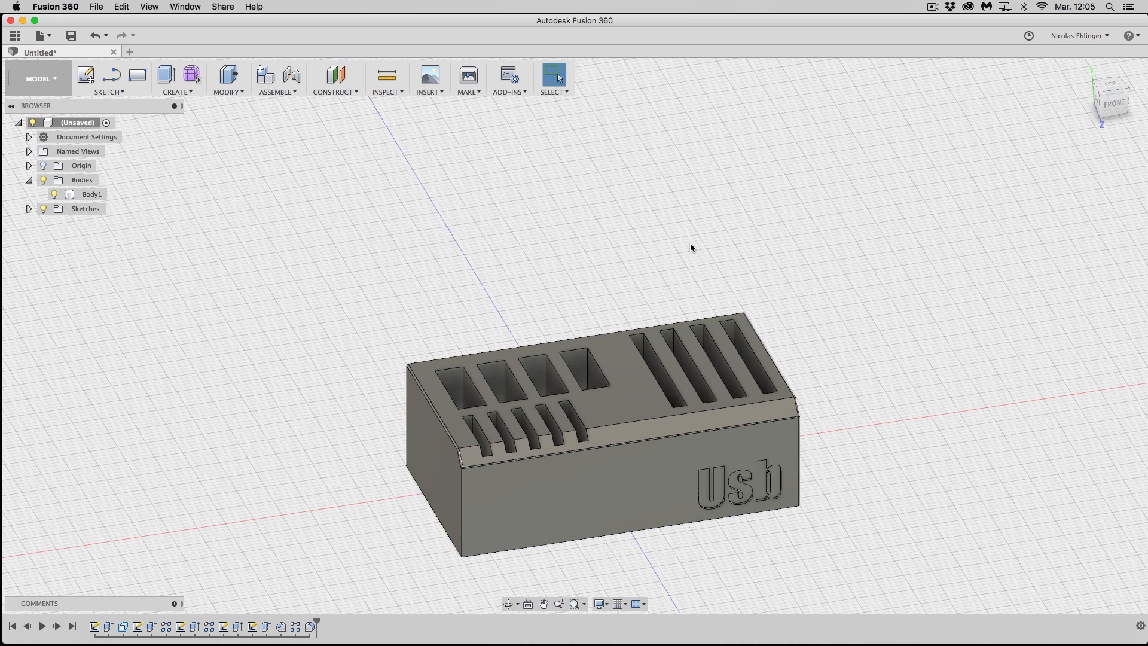